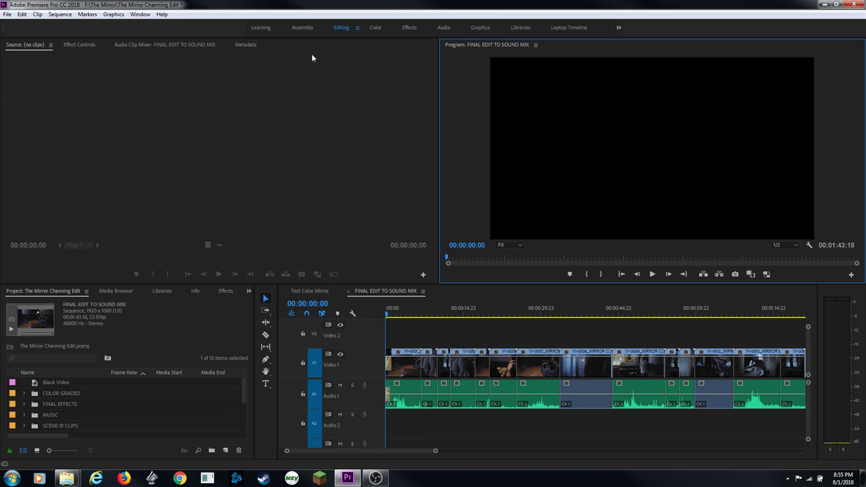
Step: Switch from the Editing workspace to the Audio workspace for working on the sequence's sound
click(444, 27)
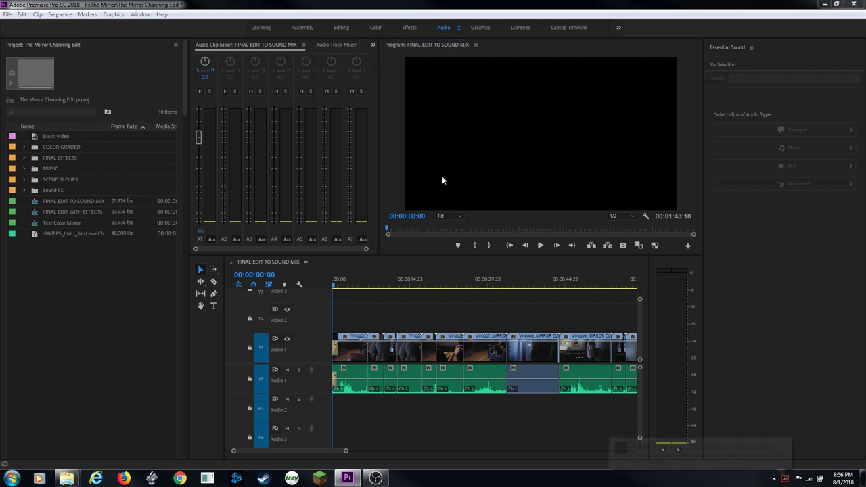
click(729, 48)
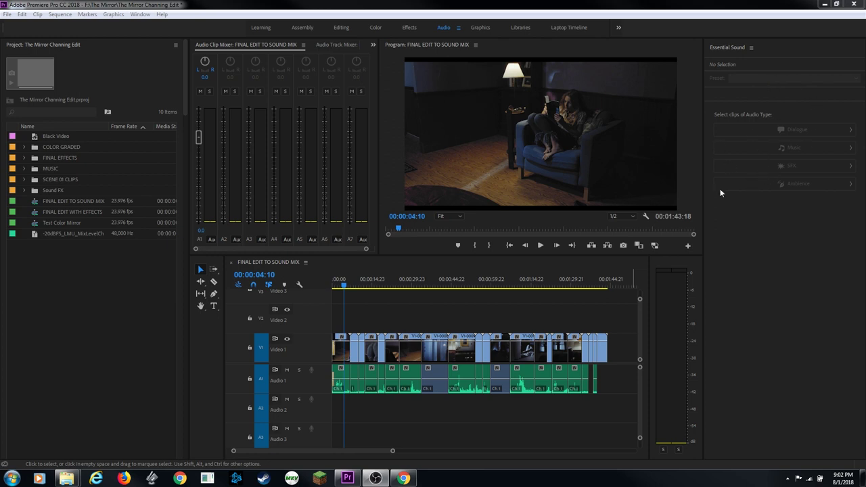
Step: Assign the SFX audio type to the first clip on Audio 1 and set its Heavy Reverb amount to 2.8
click(342, 380)
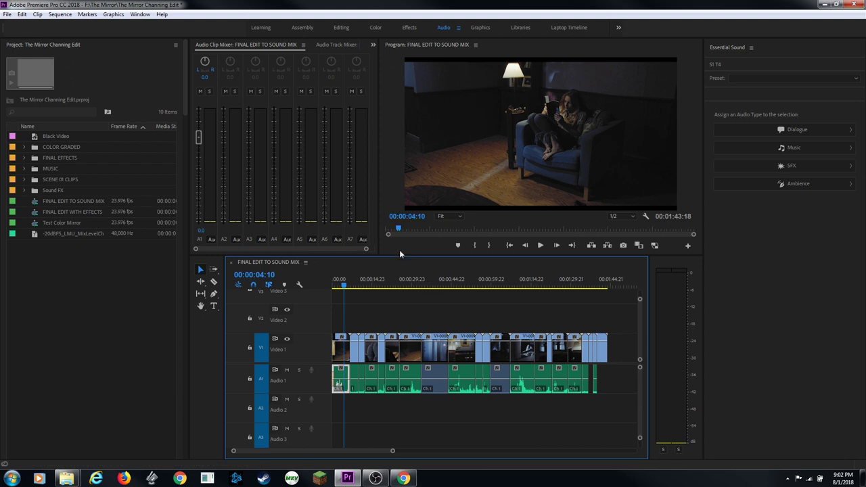
click(799, 168)
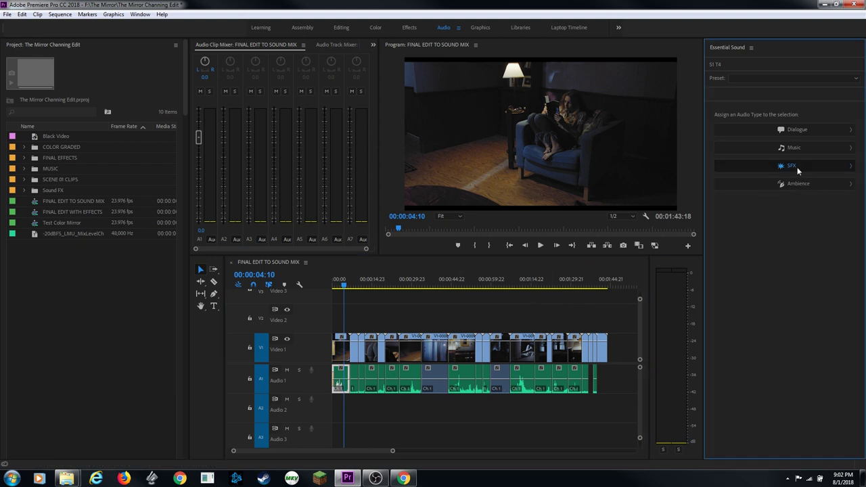
drag(782, 188, 762, 192)
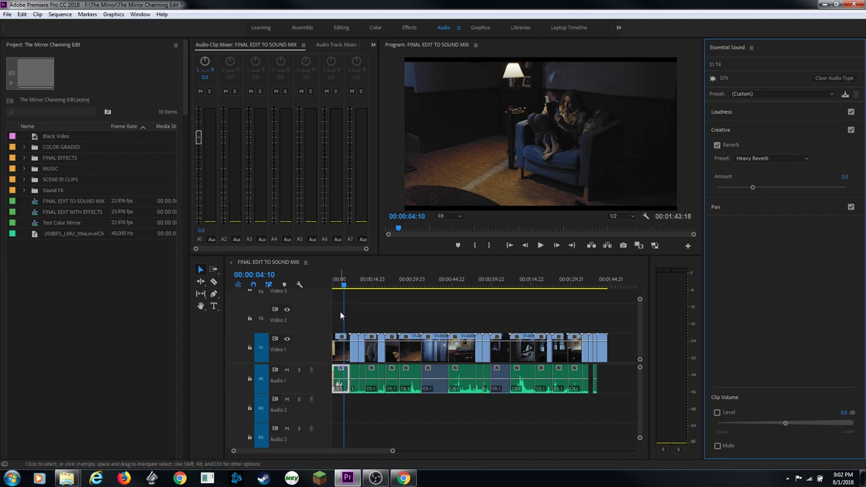
Step: Remove the Studio Reverb effect from the first audio clip and return to the Audio Clip Mixer
click(373, 45)
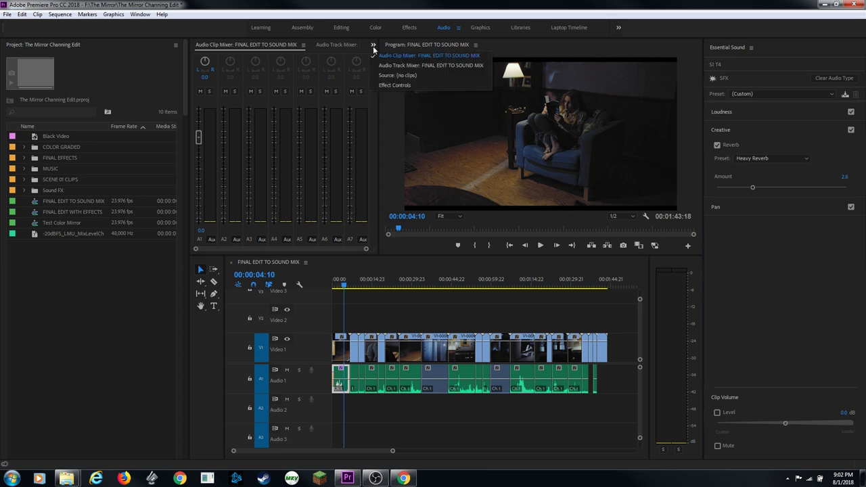
click(401, 86)
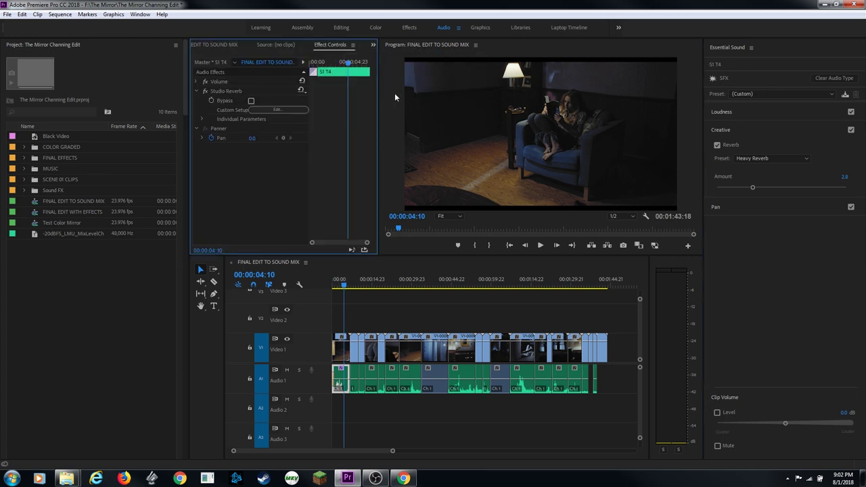
click(226, 92)
key(Delete)
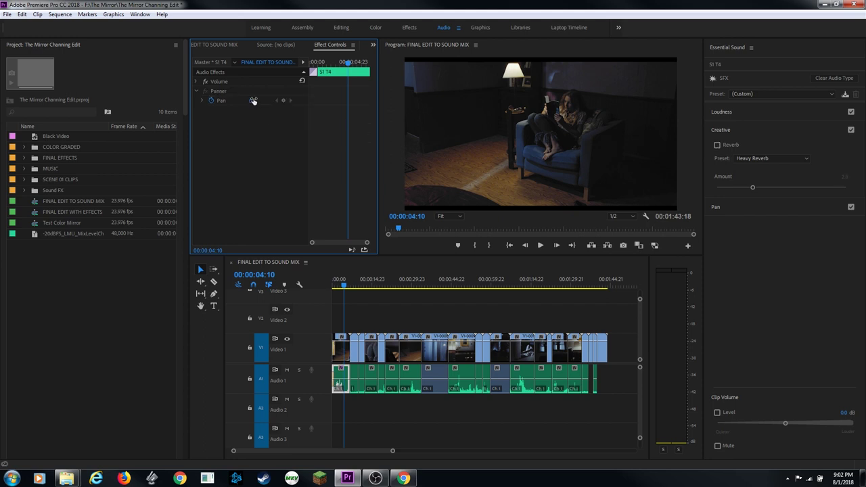
click(218, 46)
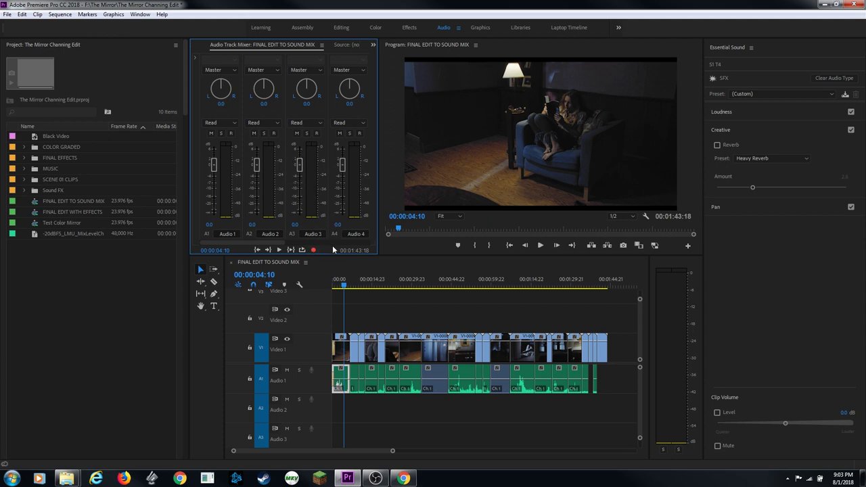
key(shift+9)
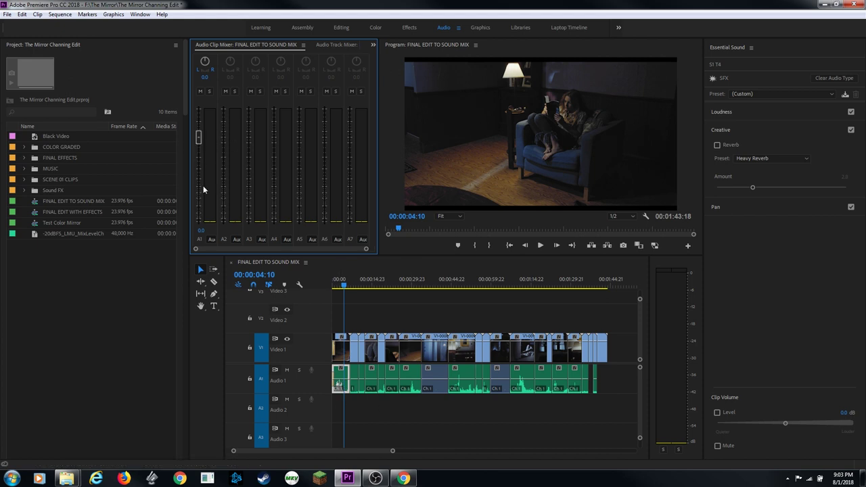
Step: Zoom the timeline in on the opening clips and toggle all tracks between minimized and expanded heights
click(392, 309)
key(=)
key(=)
key(=)
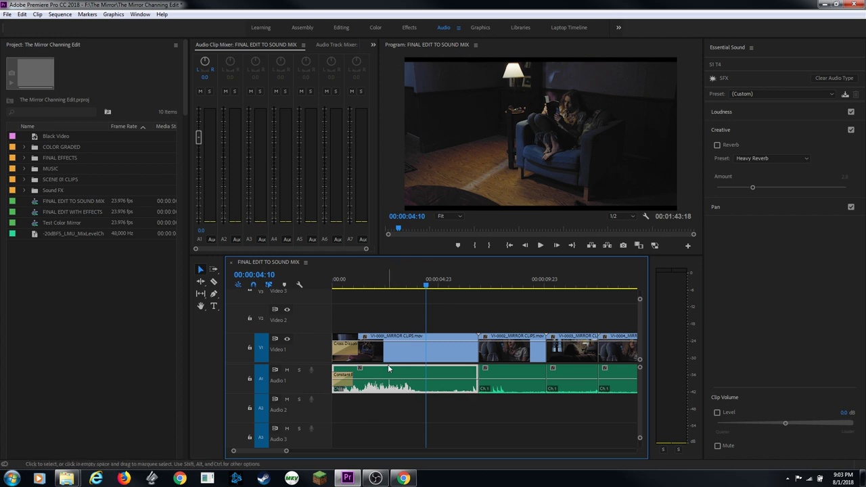
key(shift+minus)
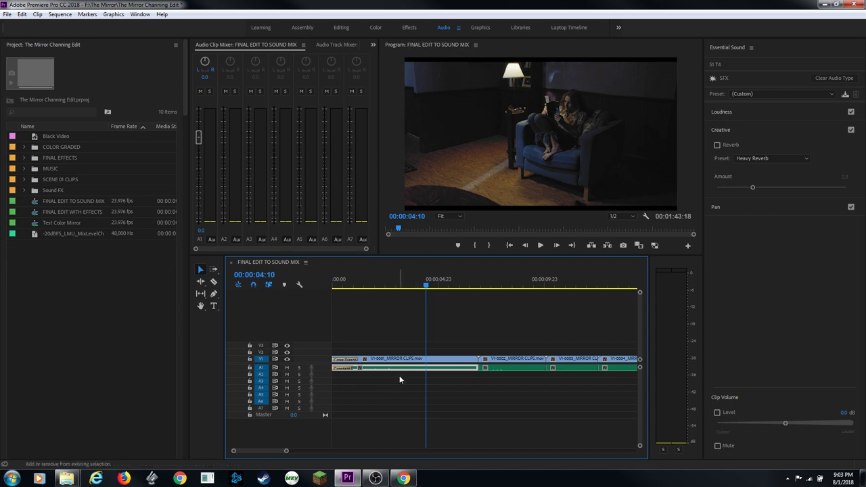
key(shift+equal)
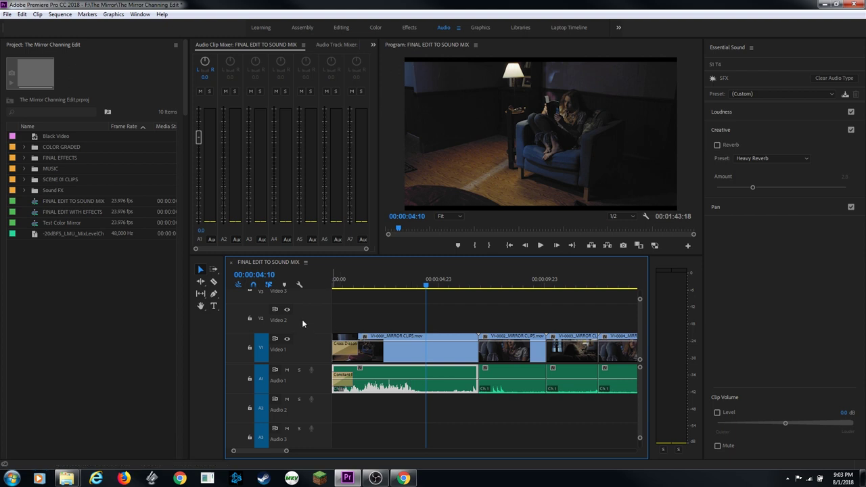
Step: Review the timeline display options for audio waveforms and audio keyframes, and place the playhead at 00:00:03:22
click(300, 286)
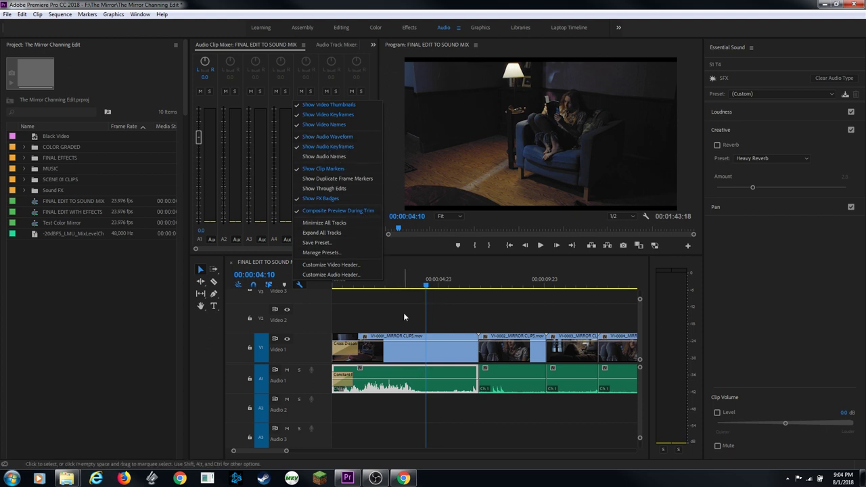
click(413, 292)
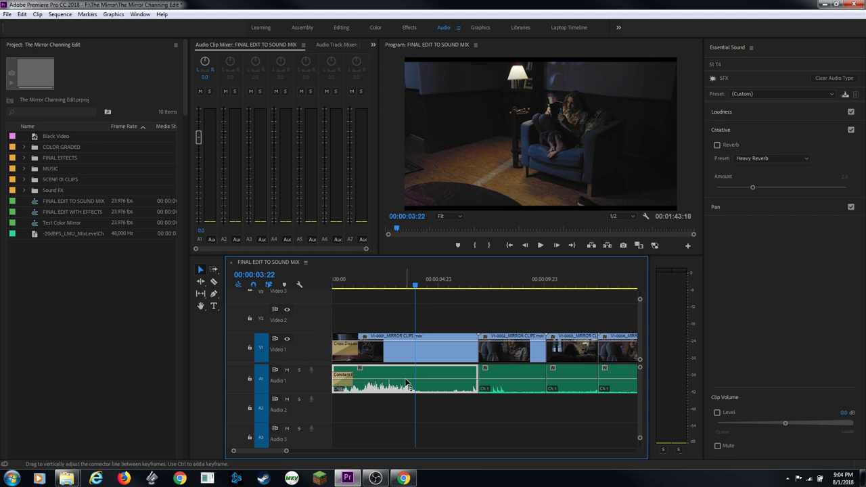
Step: Raise the first audio clip's volume line to about 5.7 dB and lower it to about -7 dB
drag(407, 385, 411, 373)
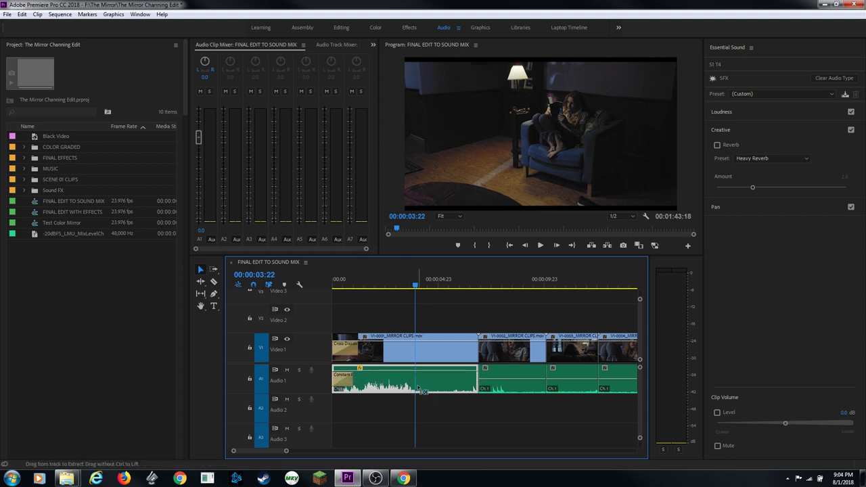
drag(411, 385, 411, 371)
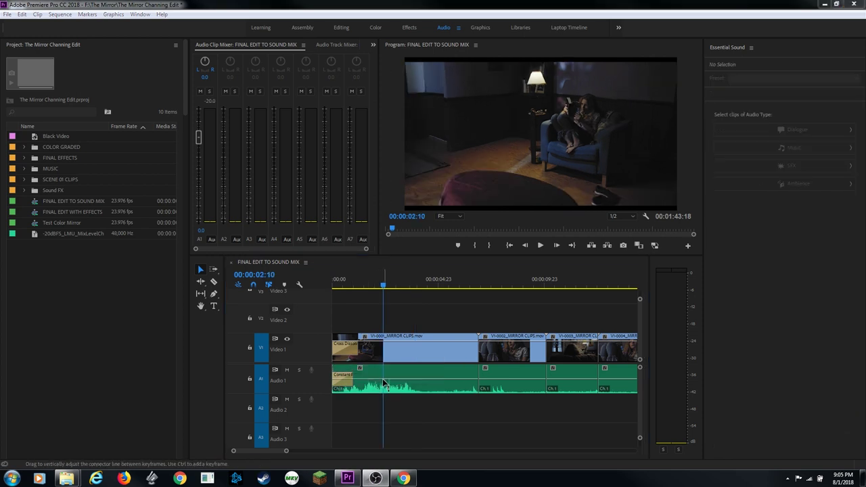
drag(387, 384, 391, 369)
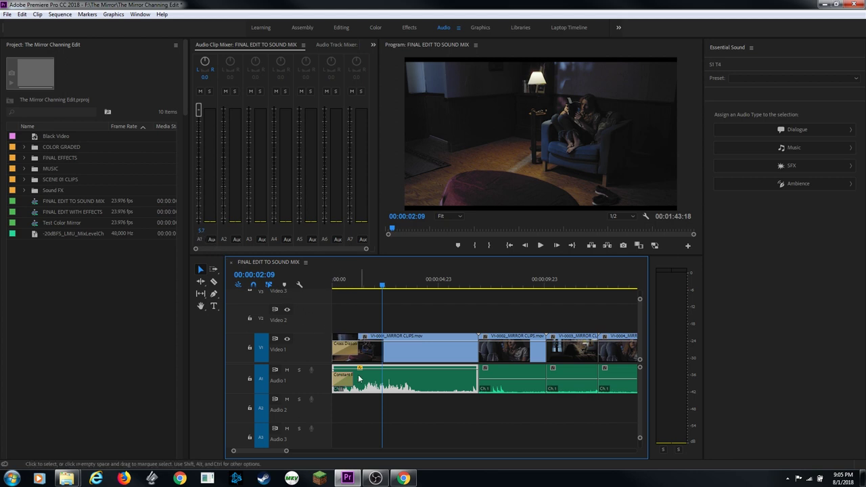
drag(379, 372, 380, 387)
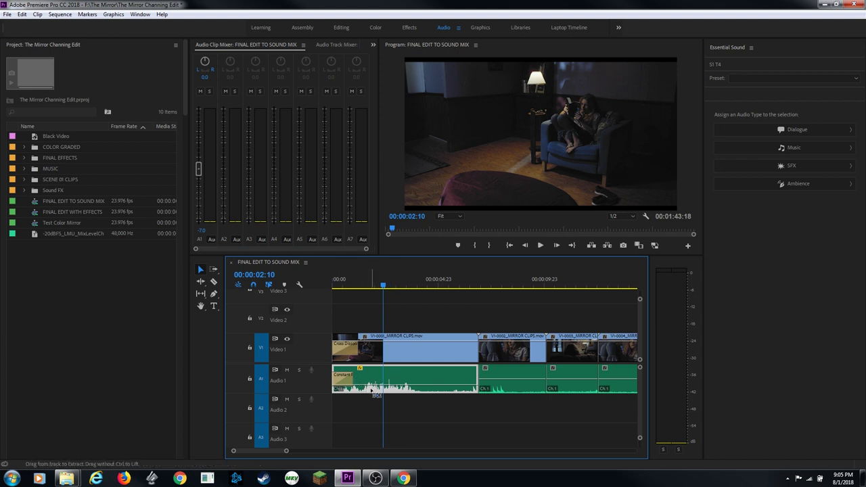
Step: Lower the first clip's Audio 1 mixer level to about -18.2 dB, and set it to exactly -6 dB
drag(200, 170, 200, 199)
click(394, 285)
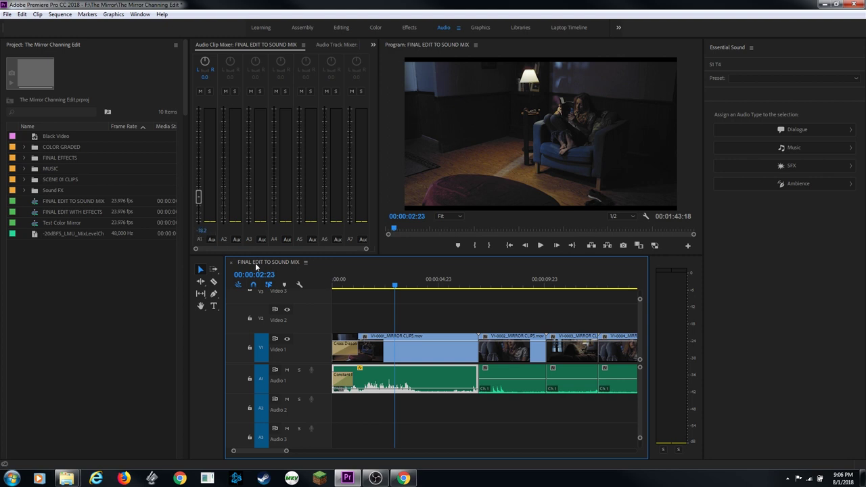
click(201, 231)
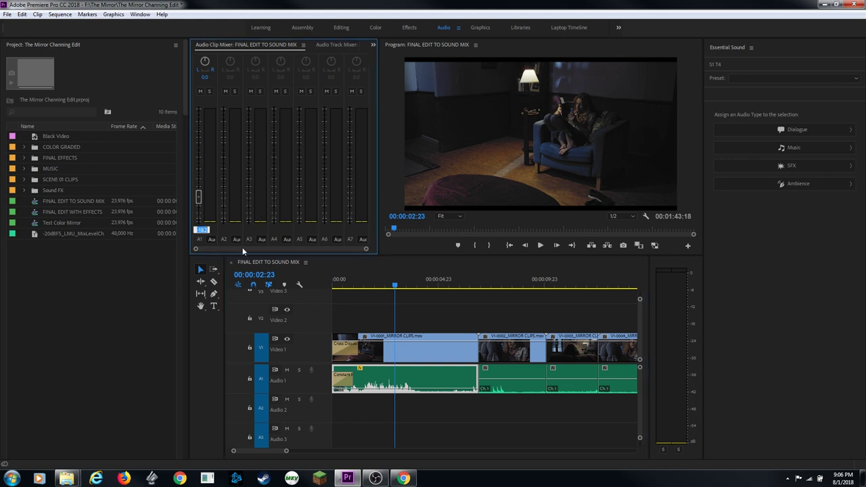
drag(206, 238, 206, 234)
click(206, 230)
text(-6)
key(Return)
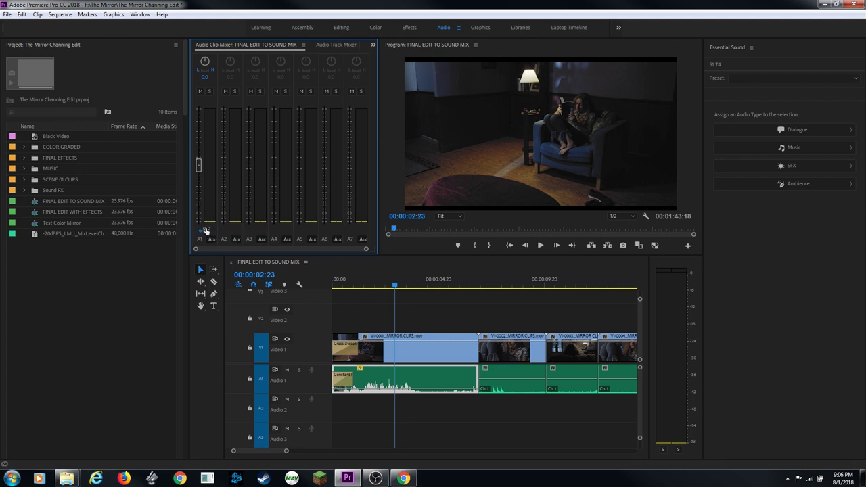
Step: Move the playhead to 00:00:02:09 and set the first clip's Audio 1 mixer level to 0 dB
click(382, 286)
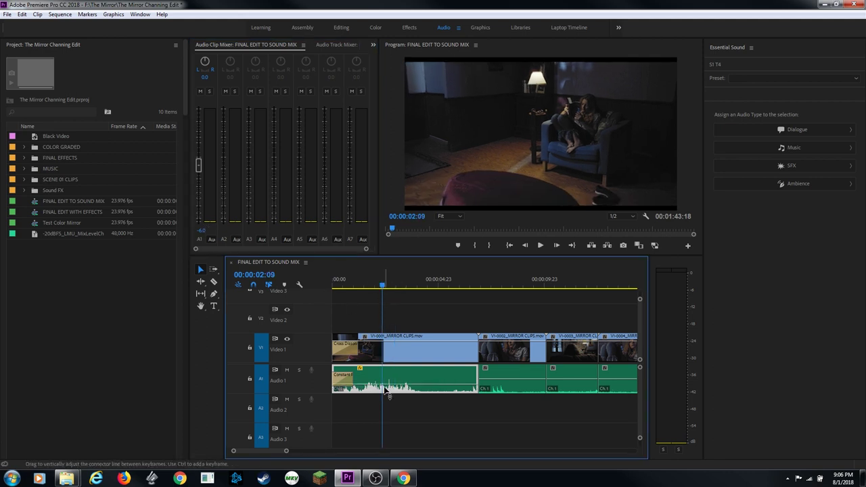
click(202, 230)
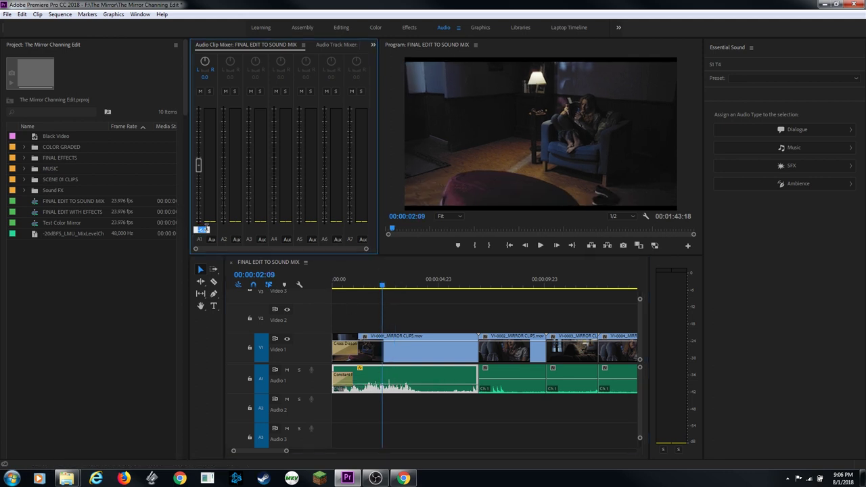
text(0)
key(Return)
Step: Add volume keyframes to the first audio clip, raise the second one into a ramp, and try lowering the level after it
click(371, 282)
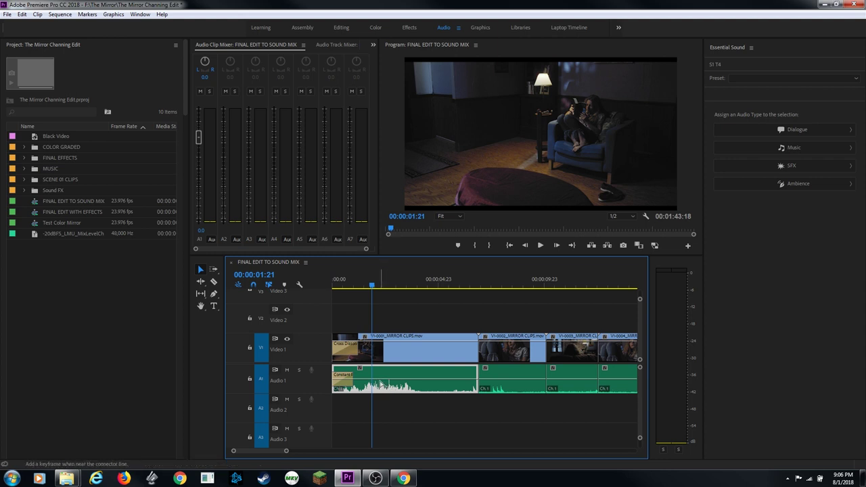
ctrl+click(379, 380)
ctrl+click(421, 380)
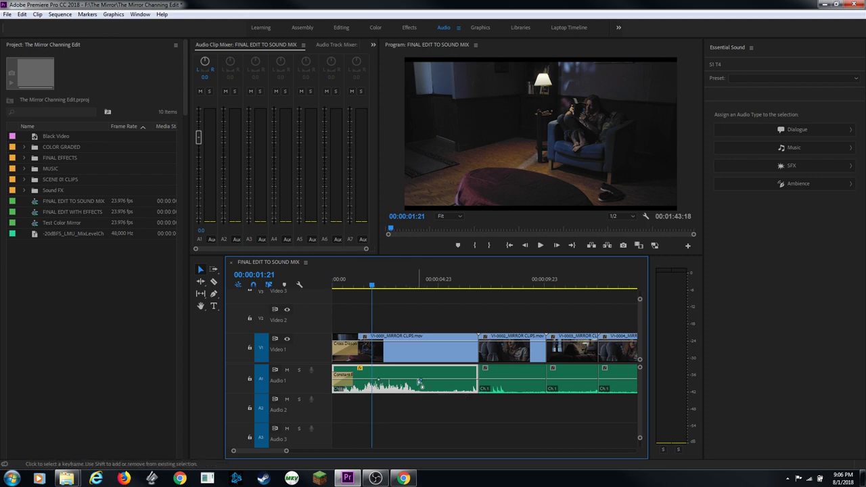
drag(421, 382, 421, 369)
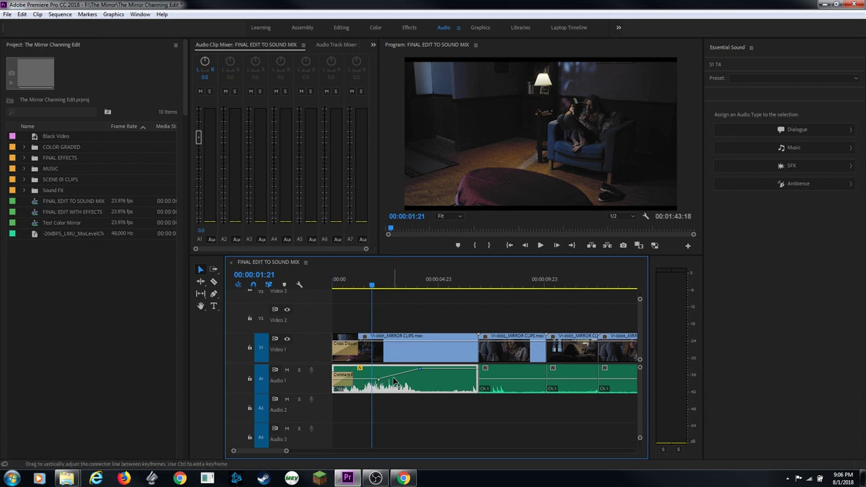
ctrl+click(447, 369)
drag(461, 369, 463, 383)
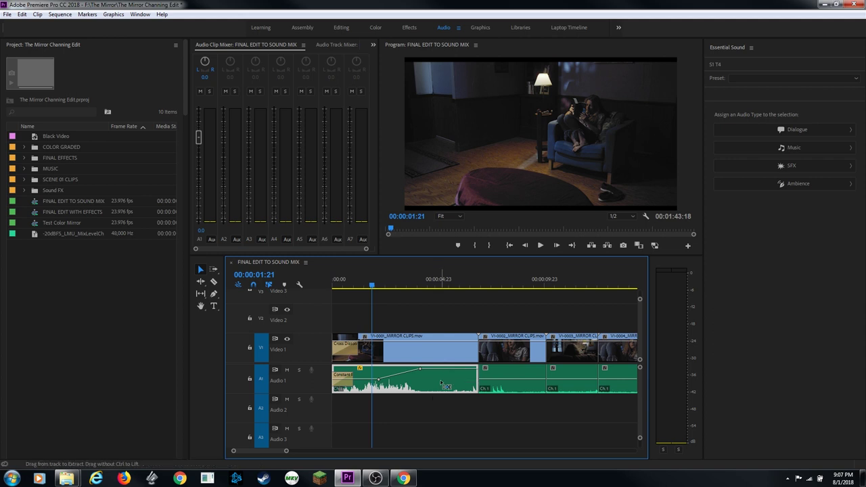
Step: Delete the first audio clip's volume keyframes, move the playhead to 00:00:01:02 and deselect the clip
key(Delete)
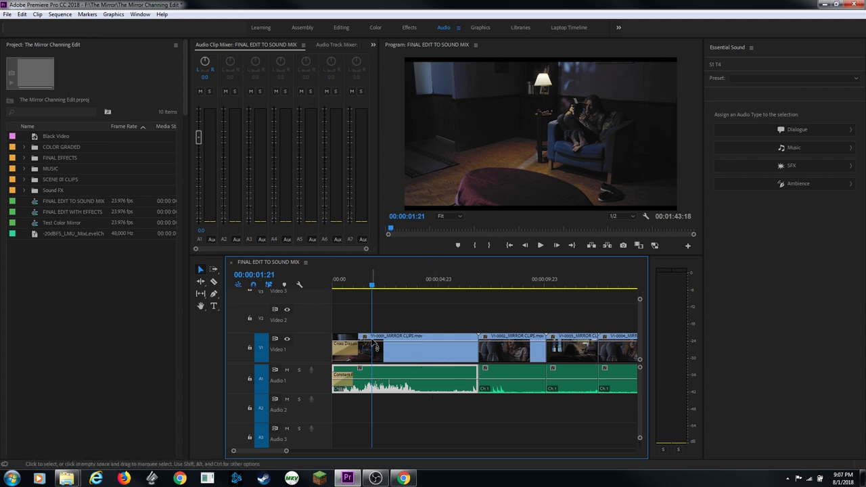
click(363, 287)
drag(363, 288, 355, 288)
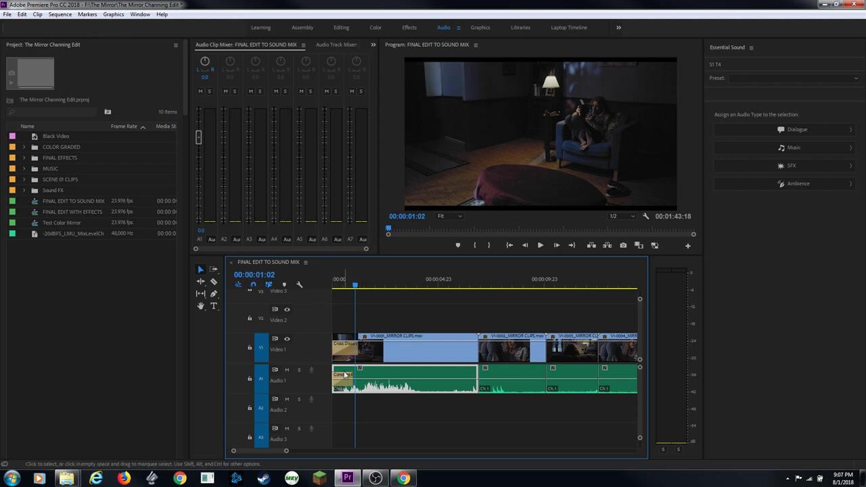
click(360, 319)
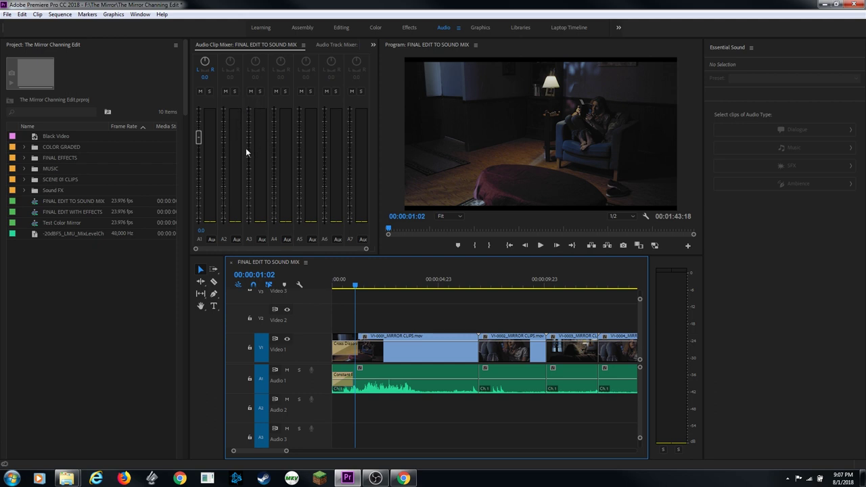
Step: Maximize the Audio Clip Mixer to examine Audio 1's mute and solo controls, and restore the normal layout
key(grave)
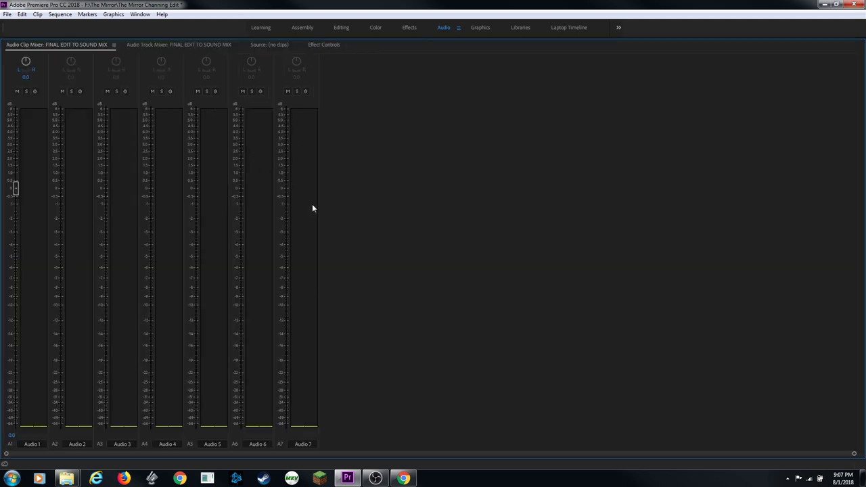
click(18, 92)
click(27, 92)
key(grave)
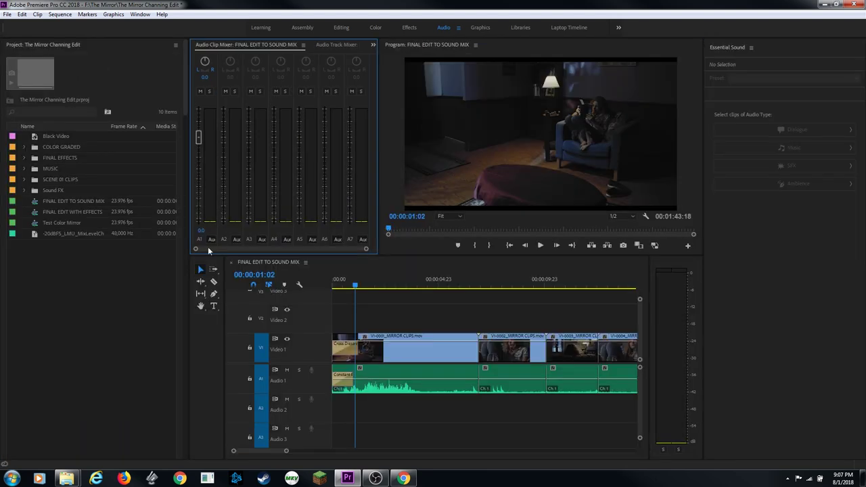
Step: Record volume keyframes on the first audio clip by riding Audio 1's mixer fader during playback from 00:00:00:15, and undo them
drag(353, 289, 345, 287)
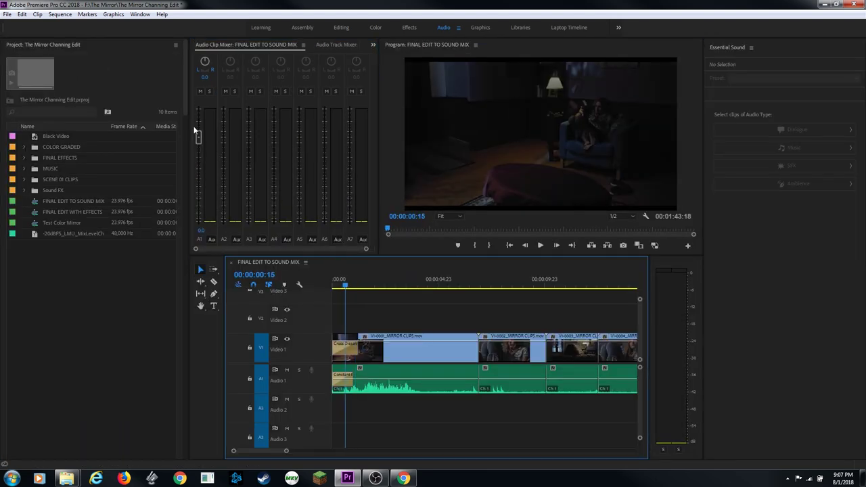
key(space)
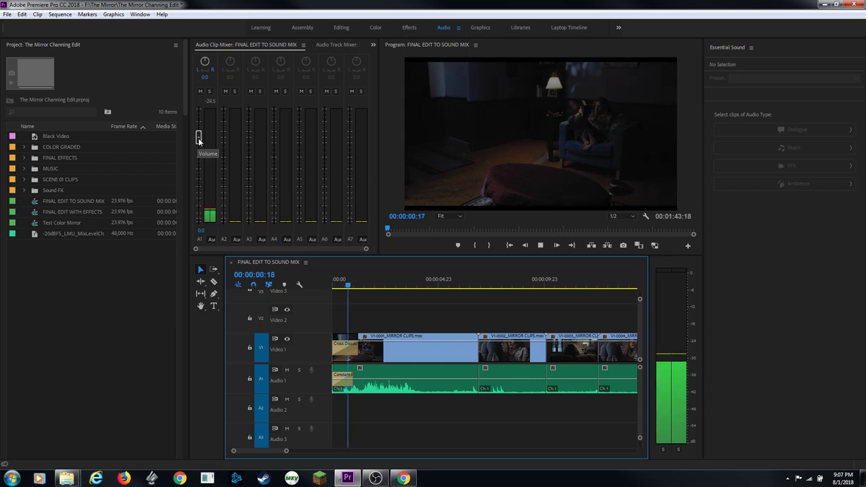
drag(199, 140, 207, 196)
key(space)
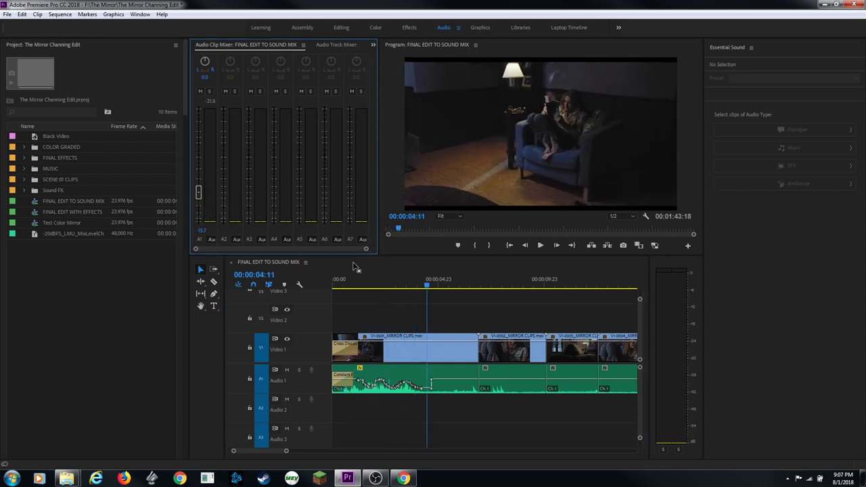
click(391, 279)
key(=)
key(=)
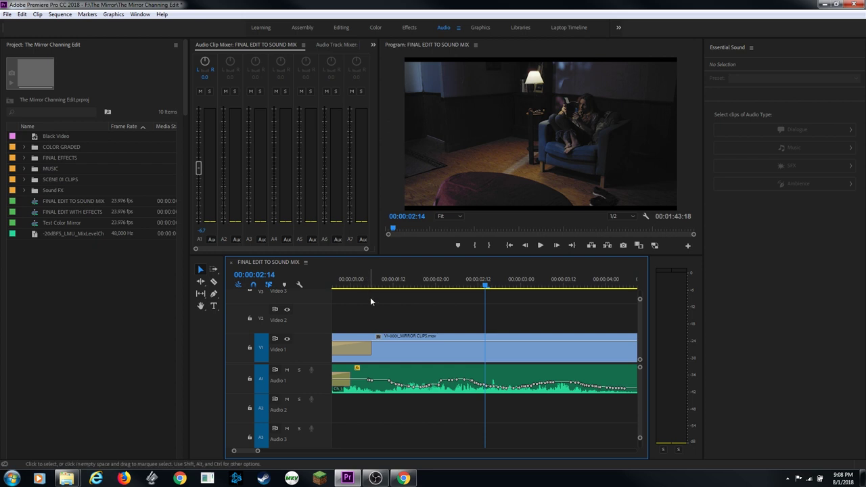
key(ctrl+z)
Step: Fit the whole sequence in the timeline and play it from the start to 00:00:18:10 to review its sound
key(backslash)
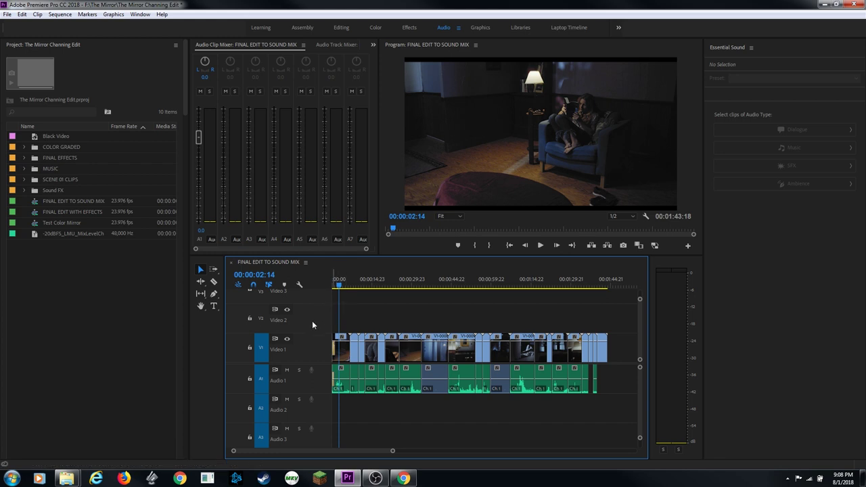
drag(340, 288, 333, 285)
key(space)
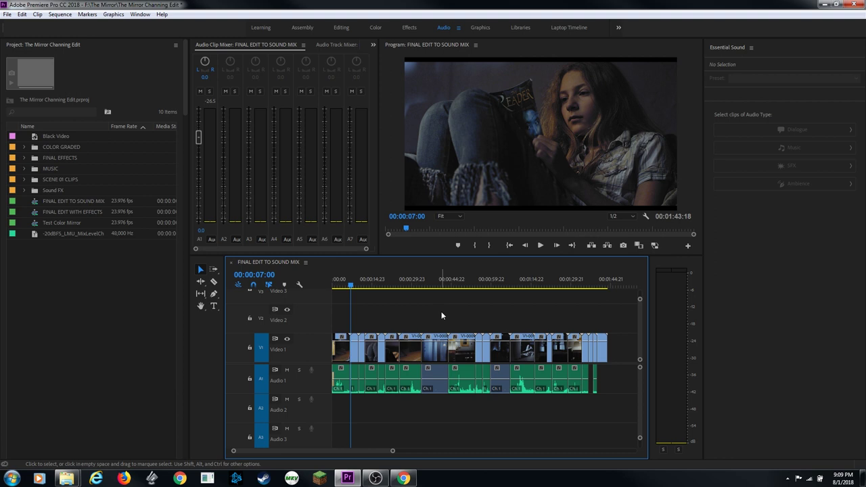
key(Home)
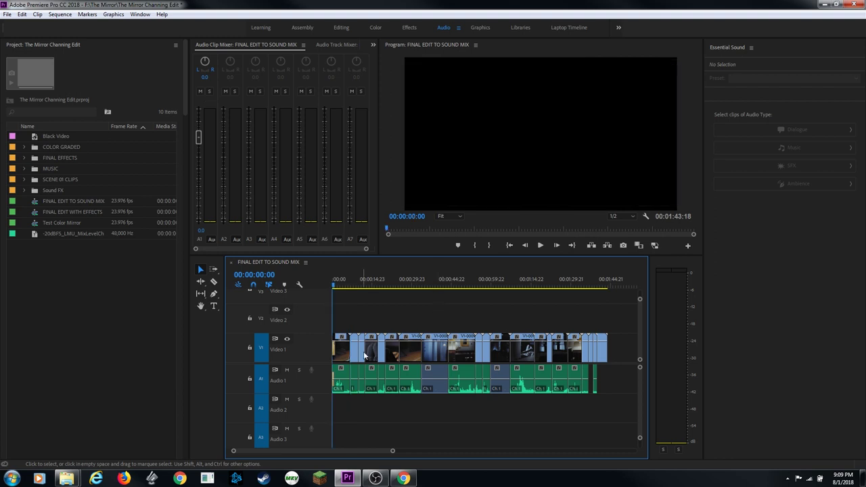
key(space)
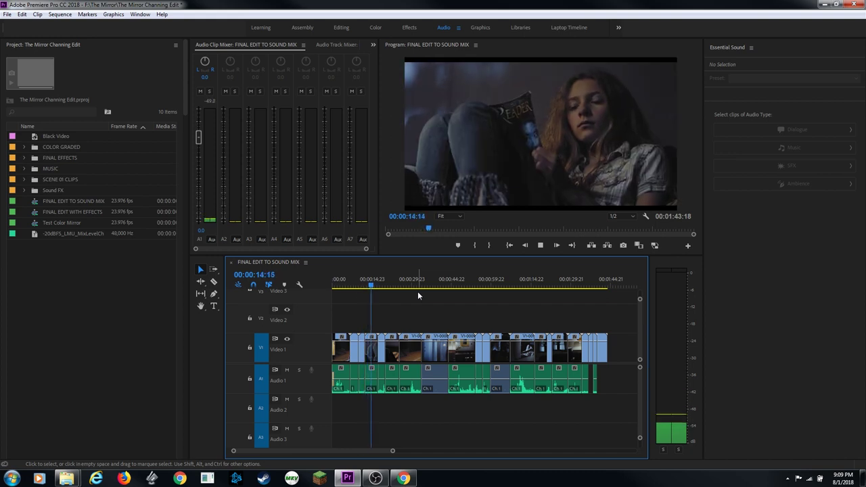
key(space)
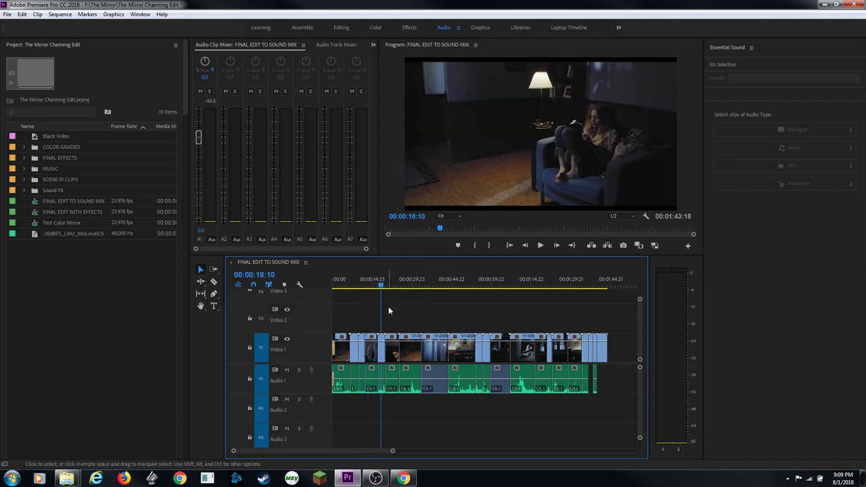
Step: Replay the opening from 00:00:00:00 to 00:00:03:21 to examine the first audio clip's noise against its waveform
key(Home)
key(equal)
key(equal)
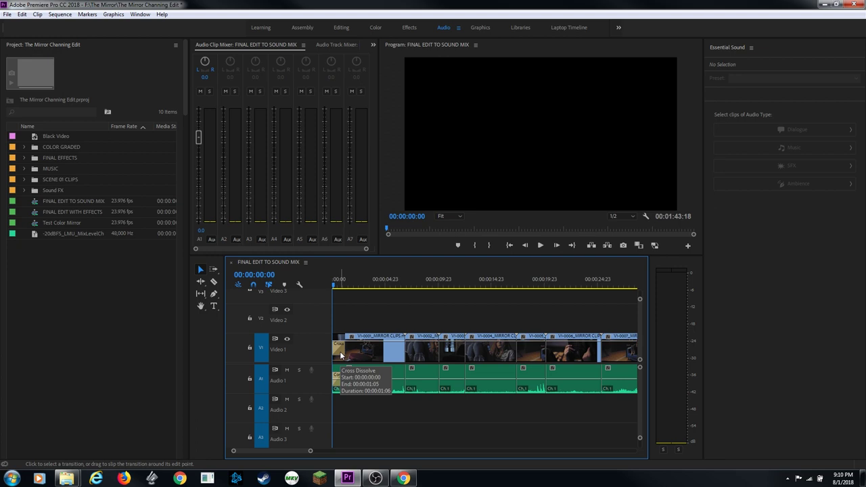
key(space)
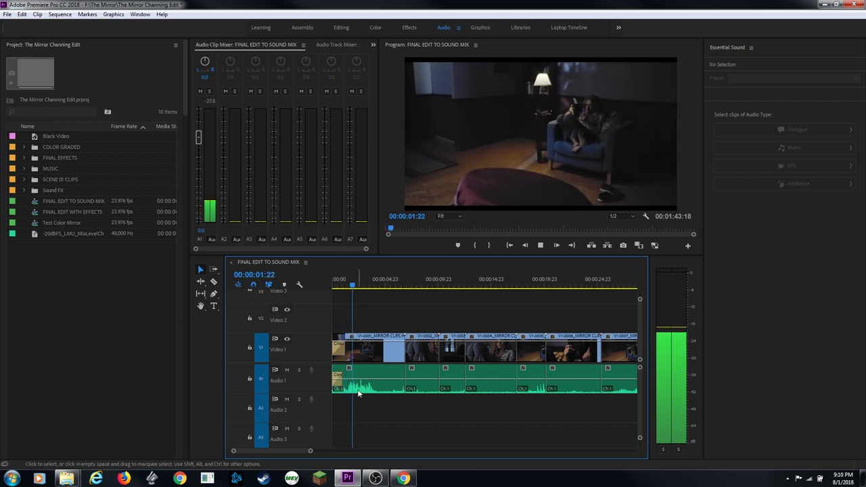
key(space)
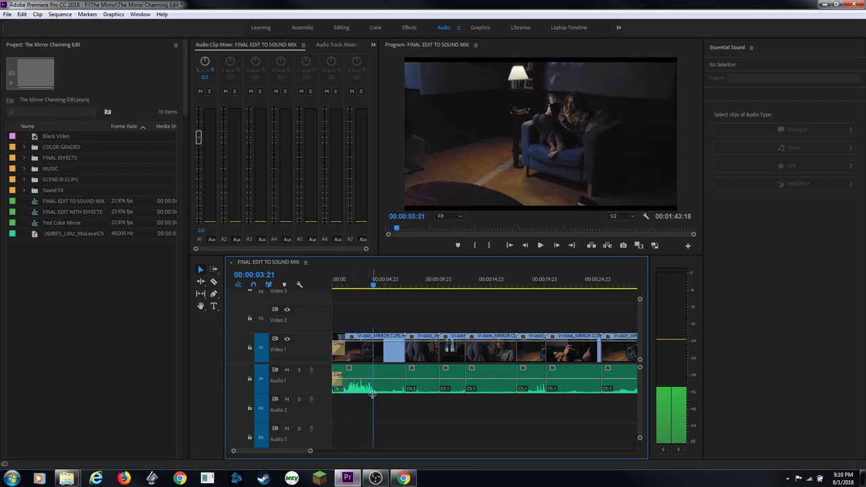
Step: Lock the Video 1 track and split the first audio clip at 00:00:04:03
key(equal)
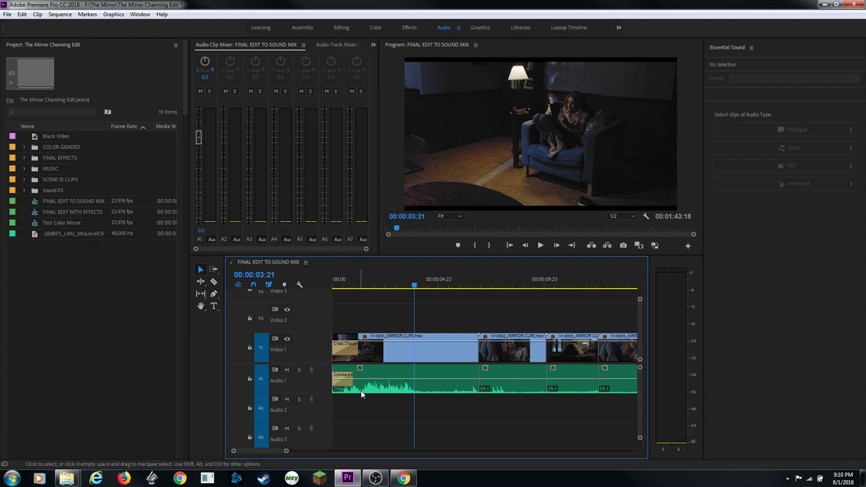
click(419, 285)
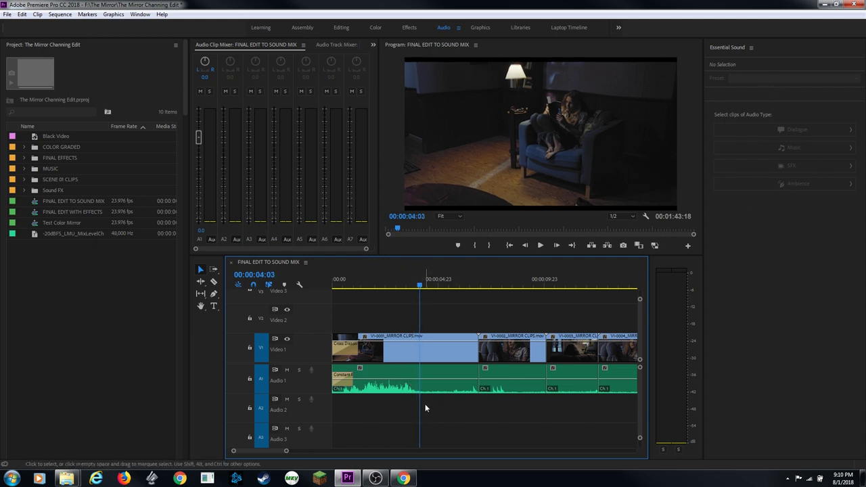
key(c)
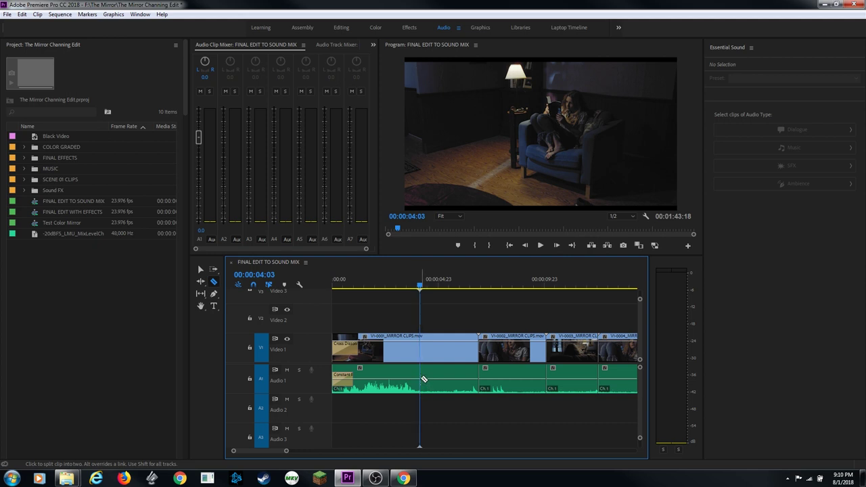
click(250, 349)
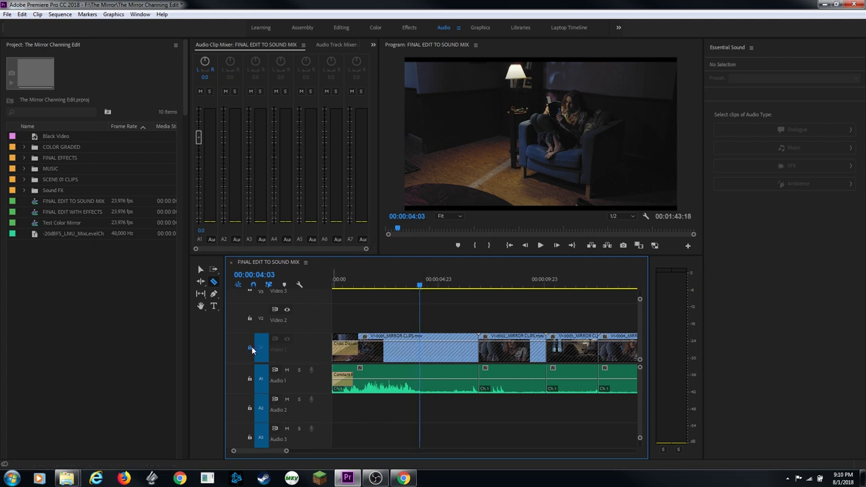
click(421, 382)
key(v)
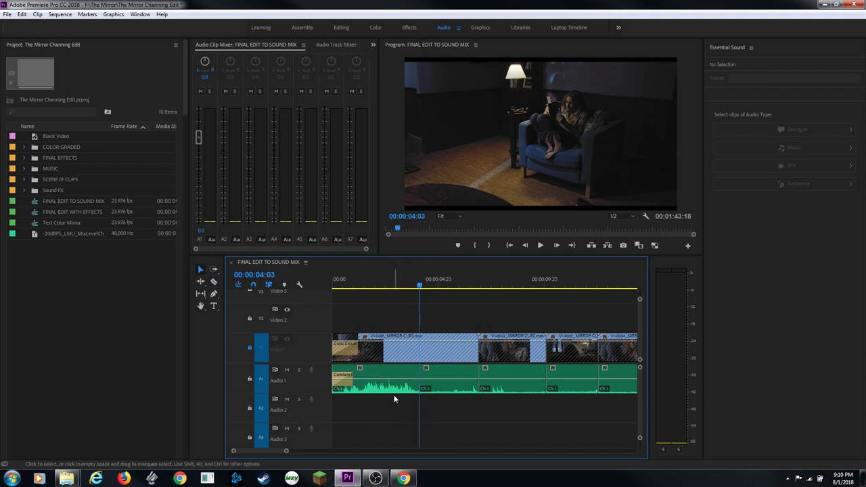
Step: Delete the noisy audio piece before the cut and play the remaining audio up to 00:00:07:13
click(396, 382)
key(Delete)
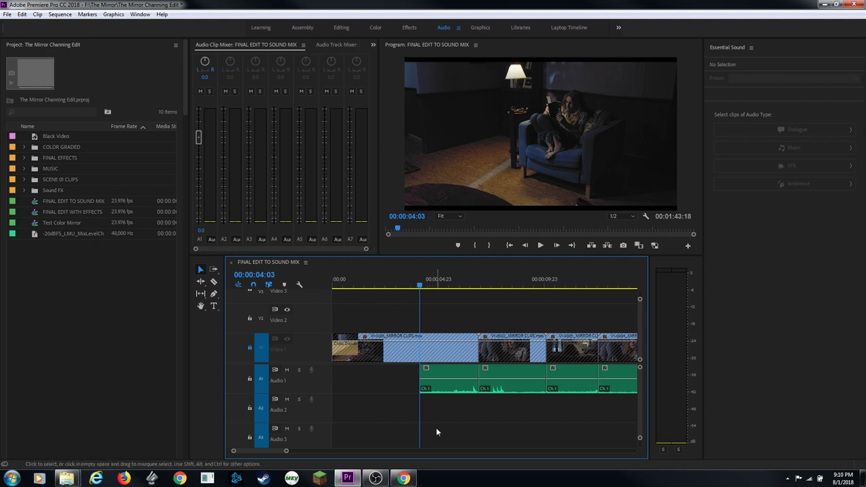
key(space)
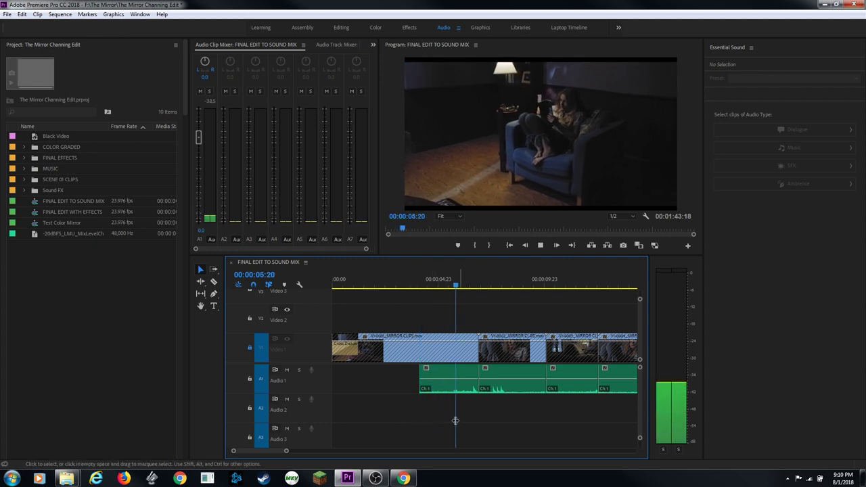
key(space)
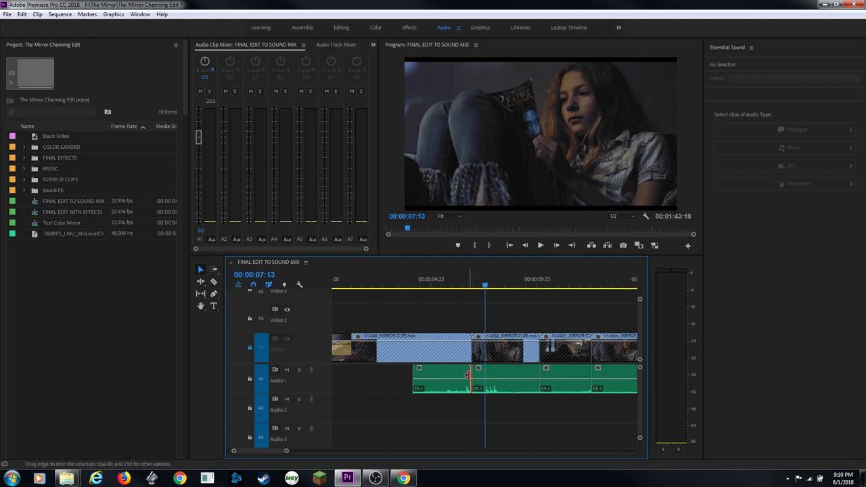
Step: Trim the end of the remaining first audio piece and the start of the second audio clip to cut out their noise spikes
drag(467, 375, 446, 377)
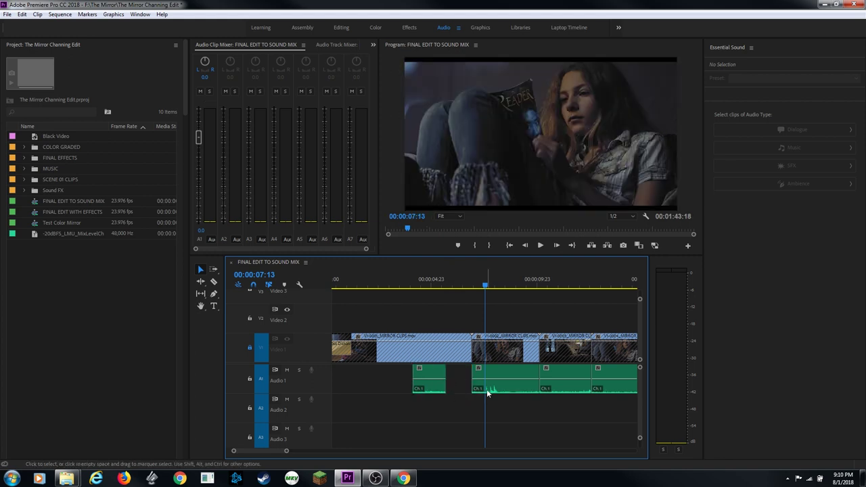
key(space)
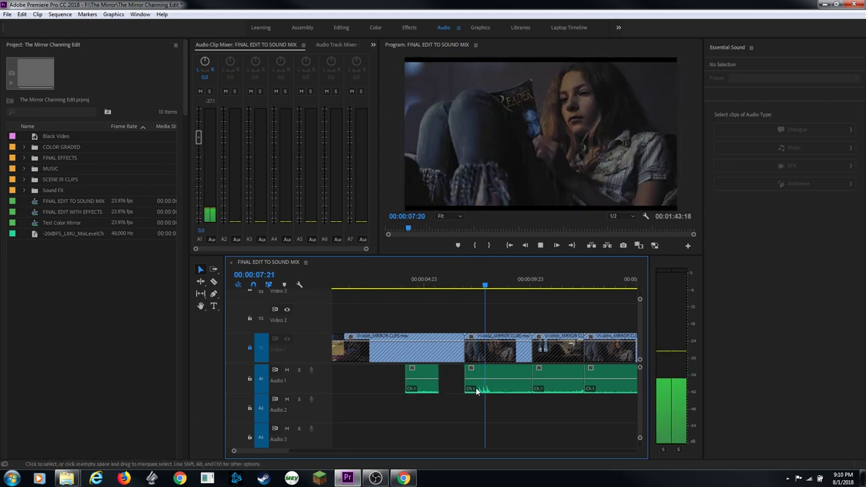
key(space)
drag(459, 377, 483, 376)
Step: Play on to 00:00:15:06 and place a copy of the fourth shot's quiet audio clip at the start of Audio 1
key(space)
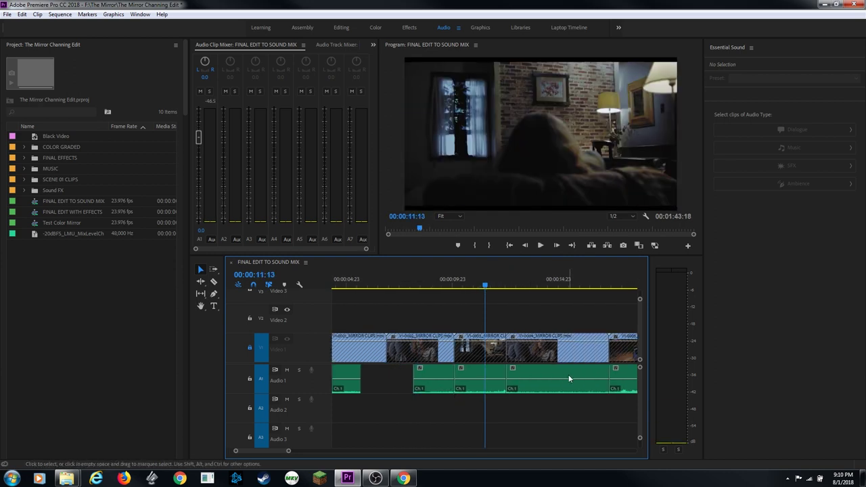
key(space)
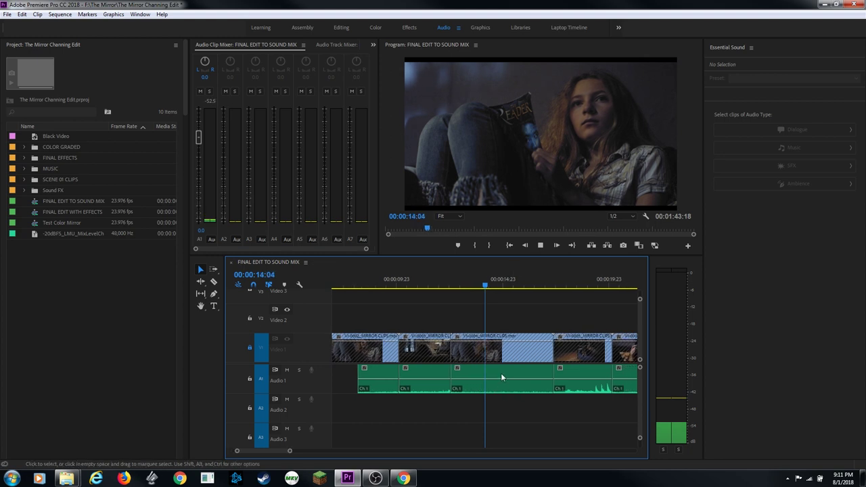
key(minus)
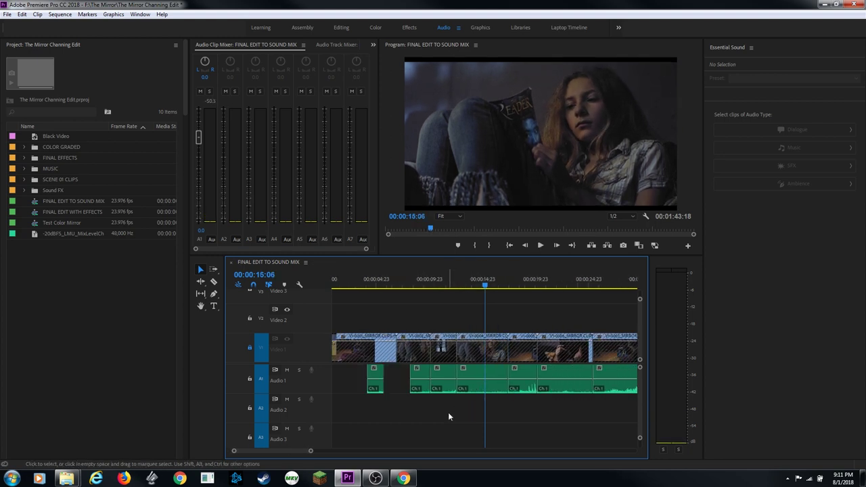
click(484, 388)
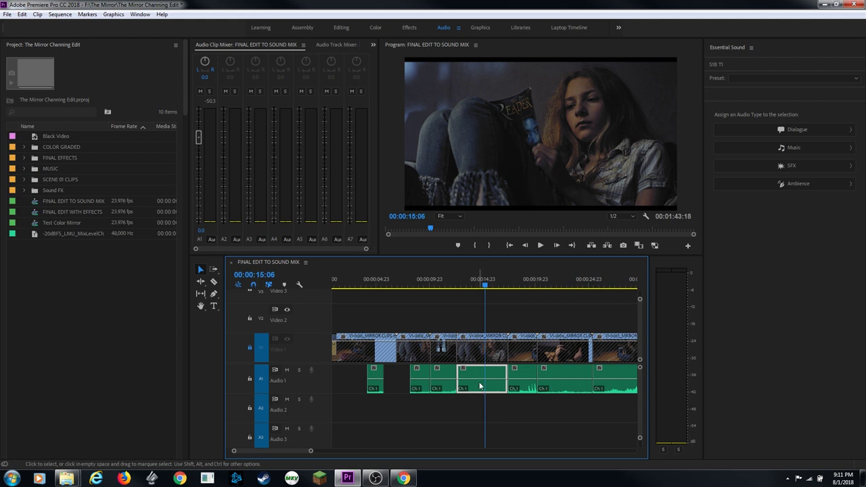
drag(479, 390, 358, 391)
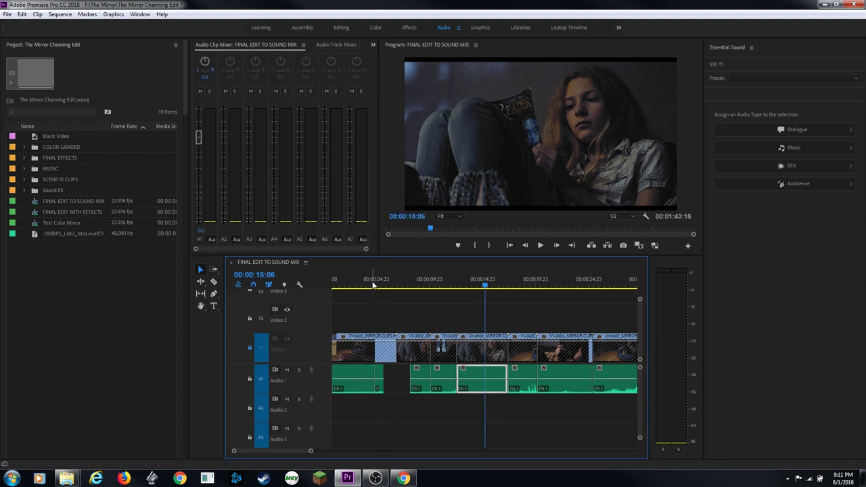
Step: Add the default audio transition at the start of the copied audio clip and play the opening to check it
click(372, 285)
key(Home)
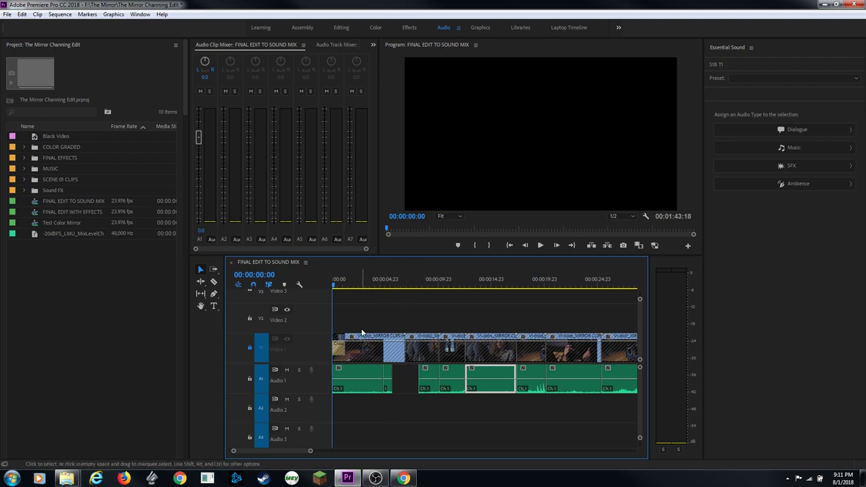
key(=)
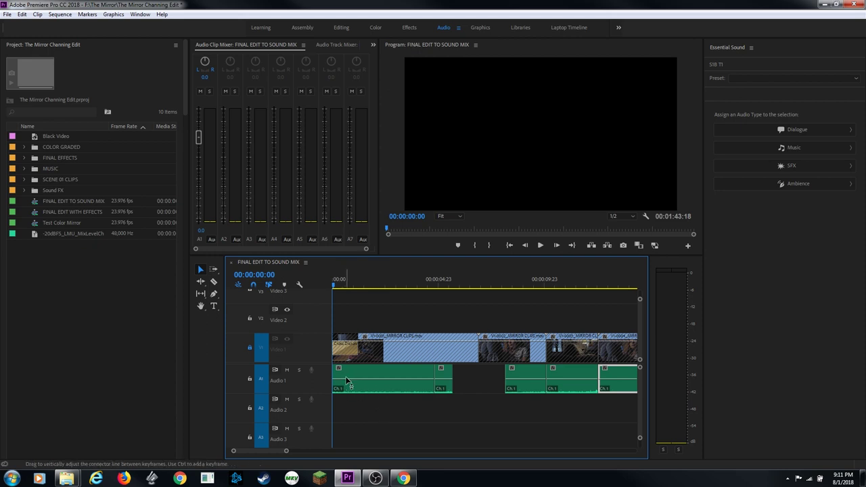
click(350, 417)
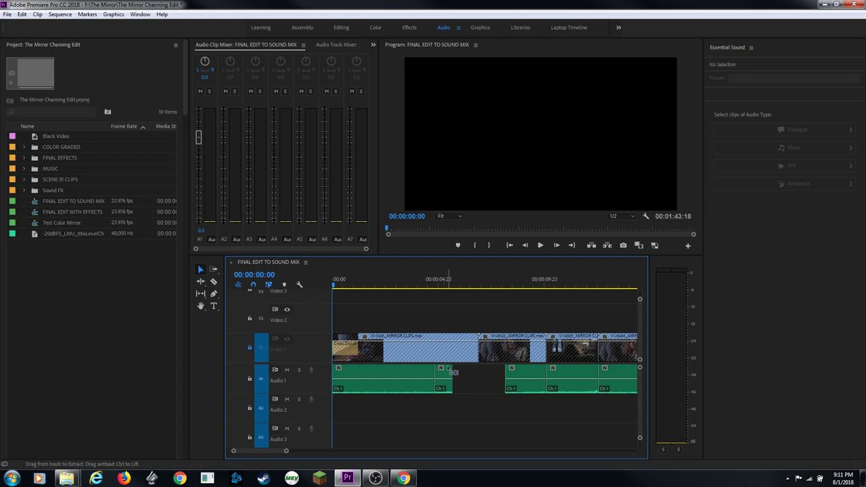
key(ctrl+shift+d)
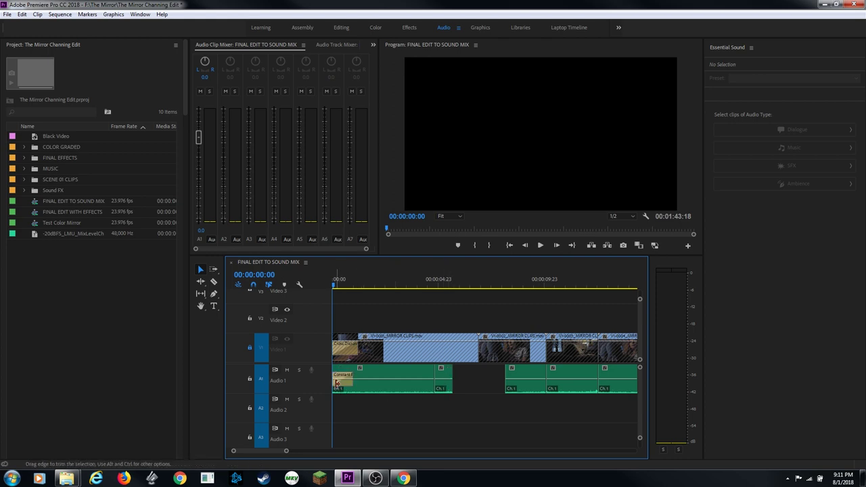
key(space)
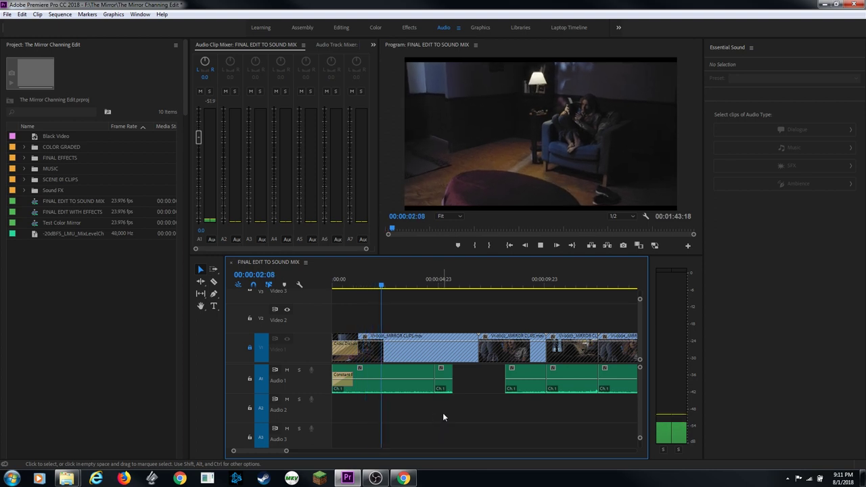
key(space)
Step: Delete the short leftover audio piece, extend the copied clip's end to the next audio clip and play the result
click(441, 381)
key(Delete)
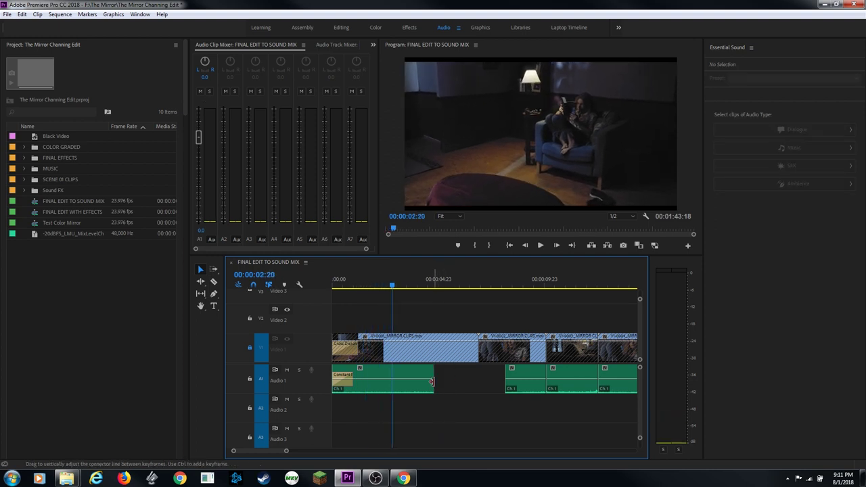
drag(436, 384, 506, 384)
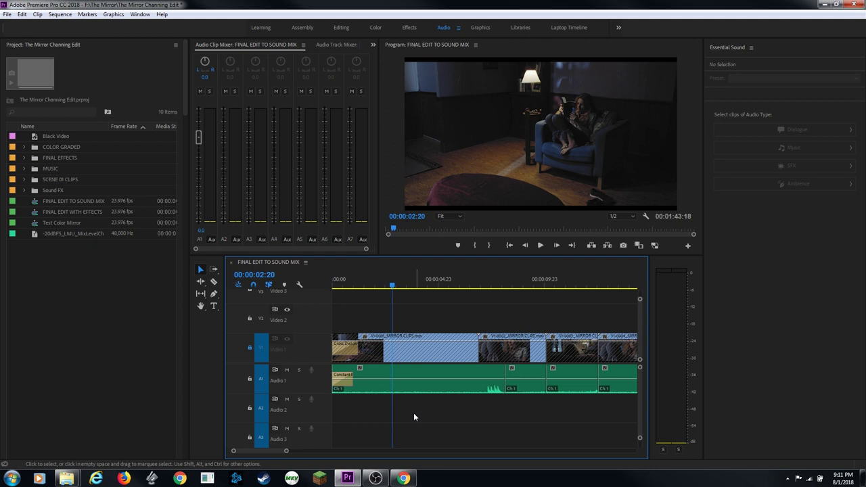
key(space)
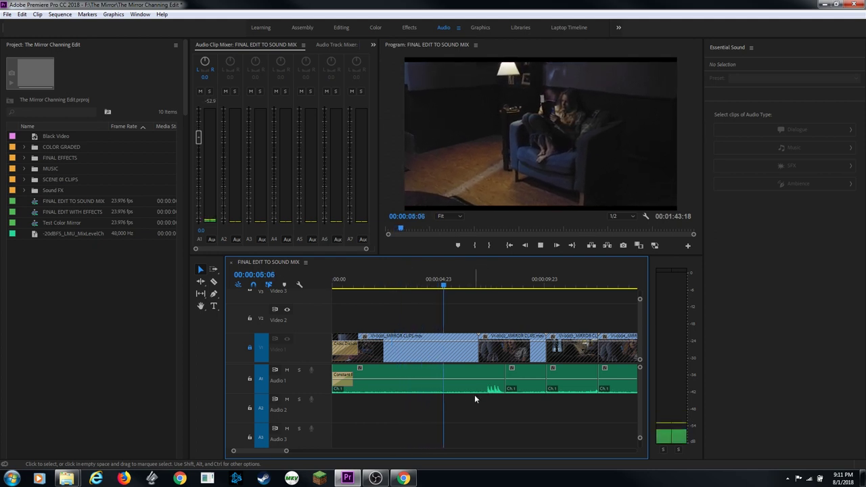
Step: Split the opening audio clip at 00:00:06:14, just before its noise spikes, and delete the noisy piece
key(space)
key(c)
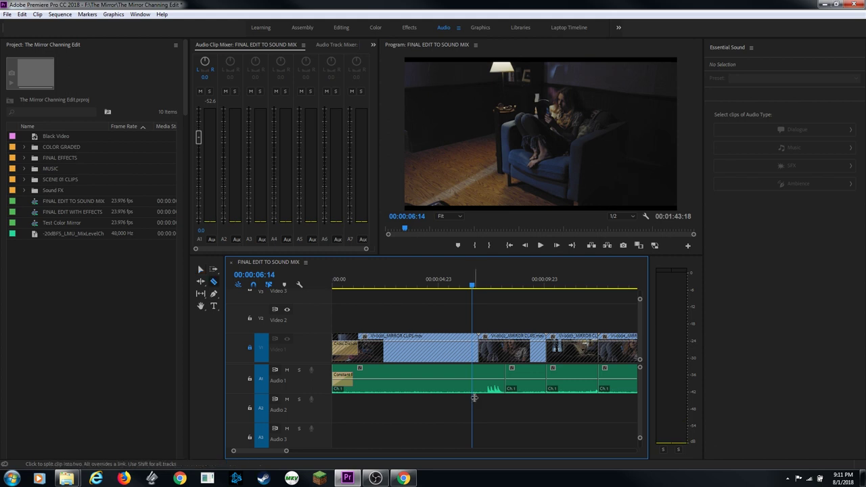
click(479, 383)
key(ctrl+z)
key(ctrl+shift+z)
key(v)
click(500, 379)
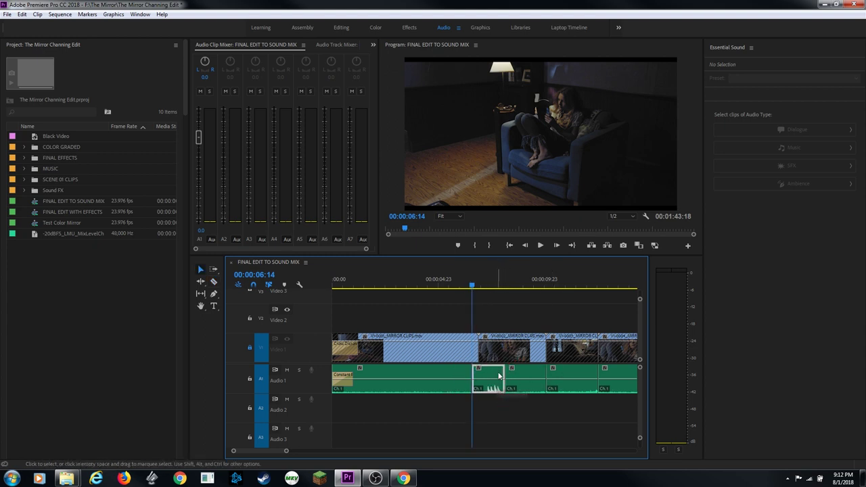
key(Delete)
Step: Place a copy of the remaining quiet opening audio clip after it on Audio 1, starting at the second shot
click(443, 377)
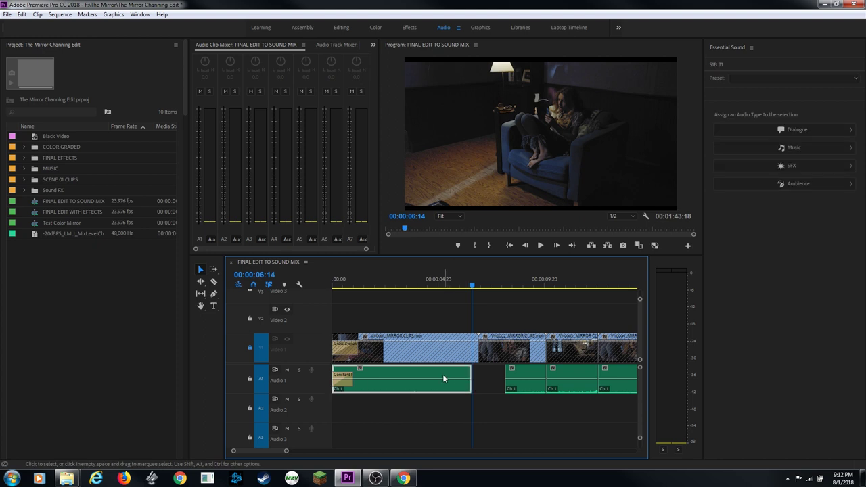
key(minus)
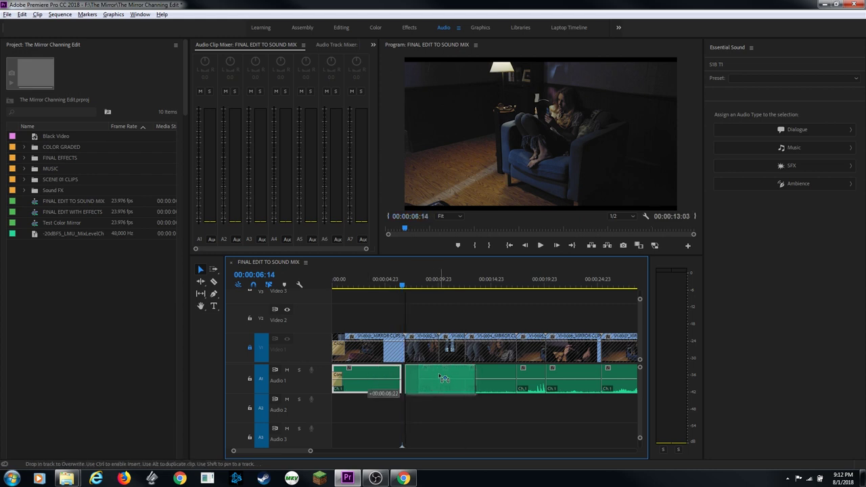
drag(441, 373, 426, 383)
click(430, 396)
key(=)
key(=)
key(=)
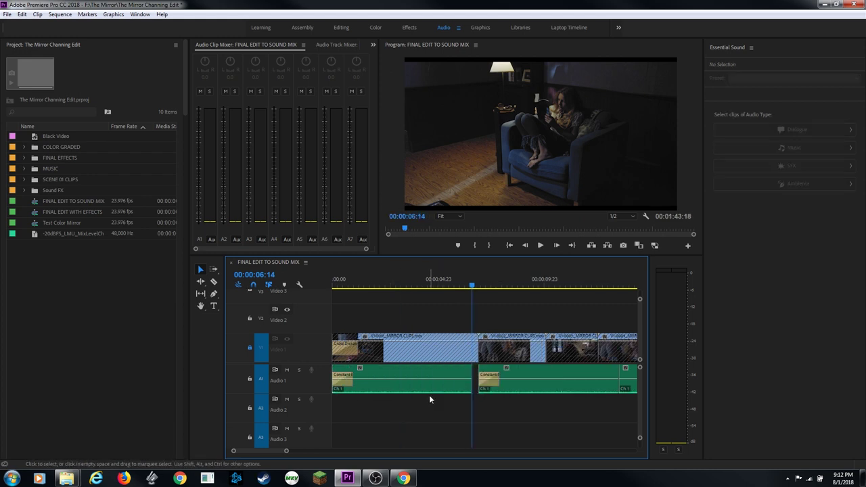
Step: Remove the transition from the copied clip's start and close the gap between it and the opening audio clip
key(Delete)
drag(524, 391, 512, 391)
click(505, 307)
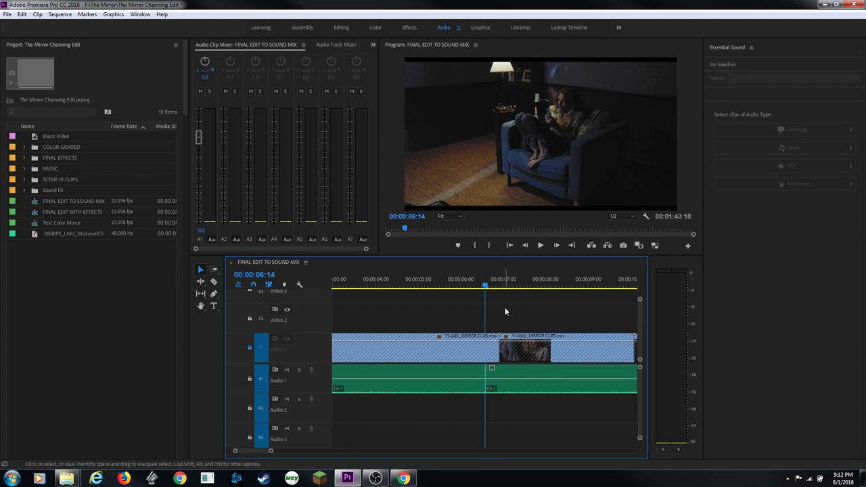
key(minus)
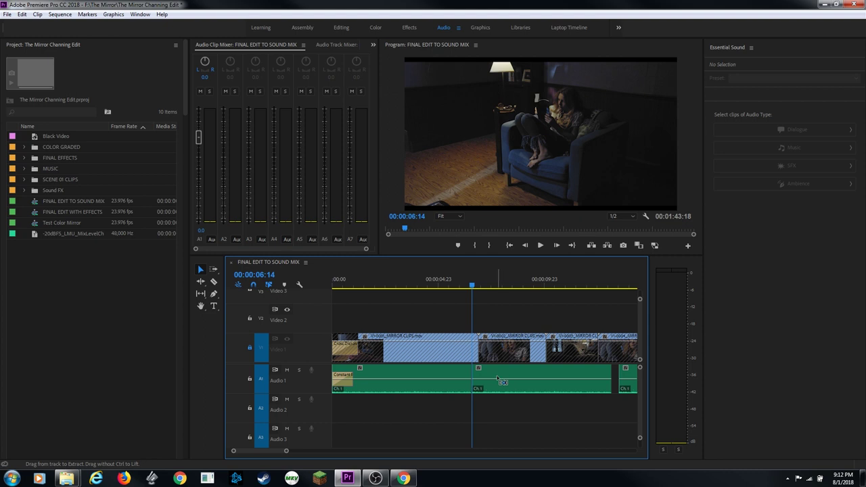
Step: Add the default audio transition at the cut between the two quiet audio clips and play across it
key(ctrl+shift+d)
click(453, 419)
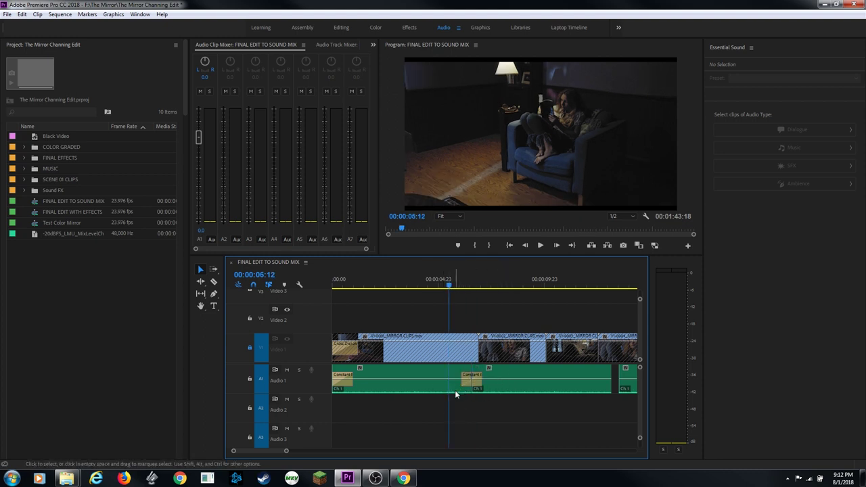
key(space)
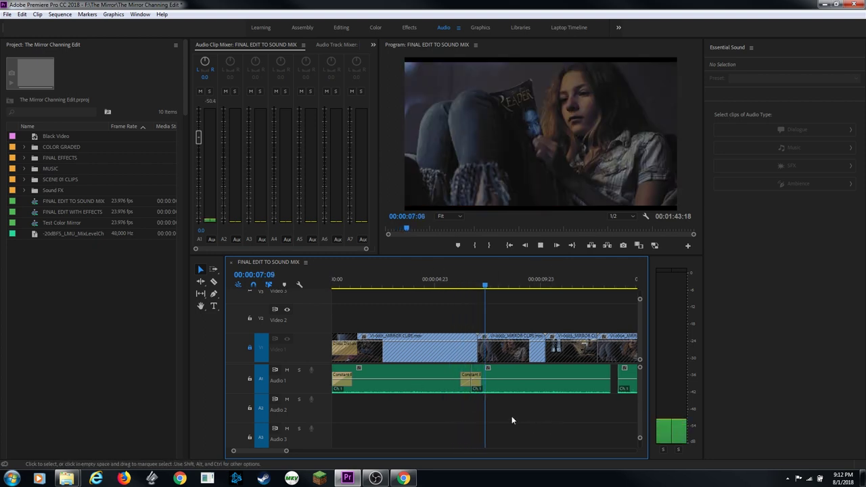
click(451, 280)
Step: Play the louder audio clip from about 00:00:45 to 00:00:52:22 and examine its noise levels
key(minus)
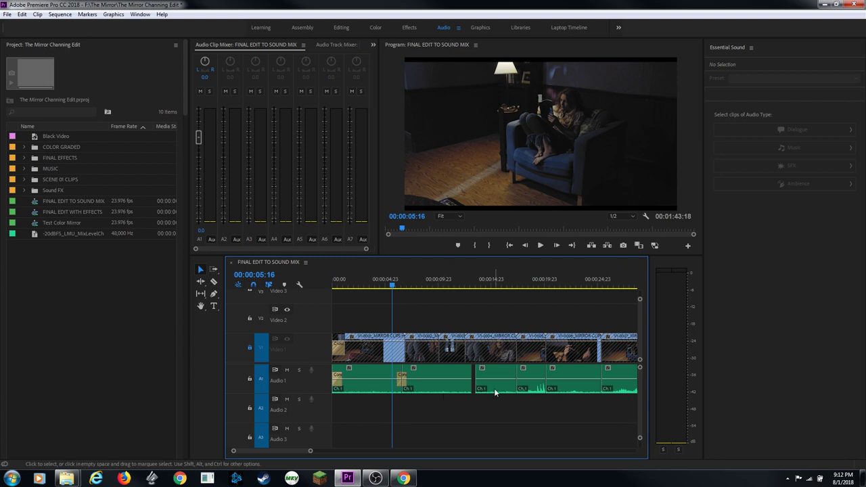
key(minus)
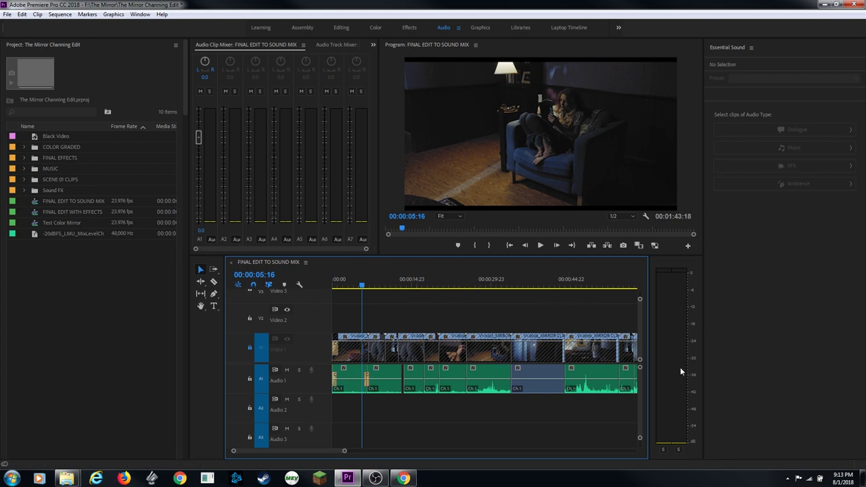
click(481, 285)
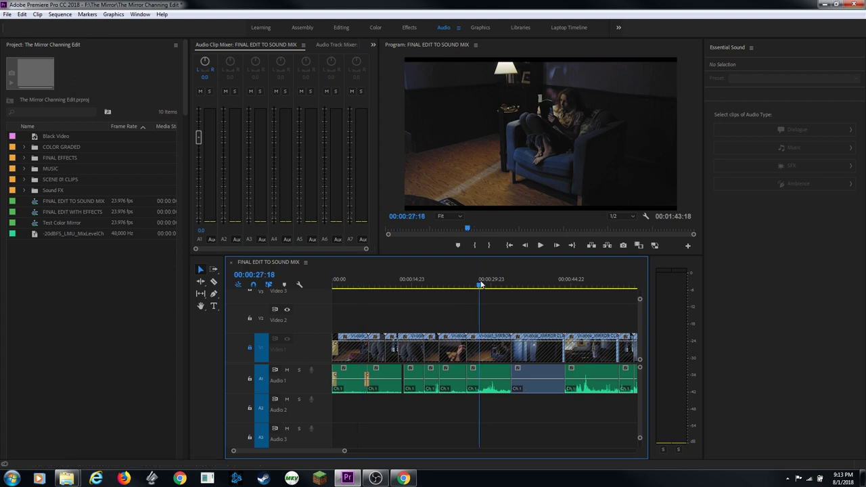
drag(480, 285, 482, 285)
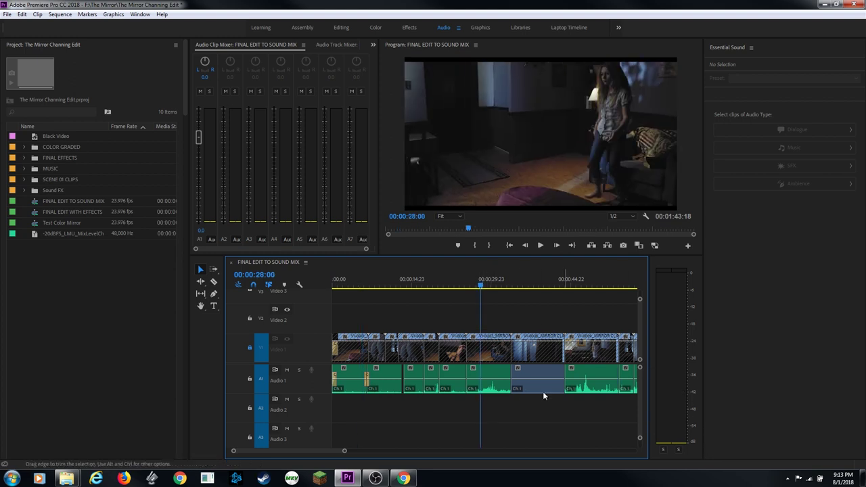
click(577, 285)
key(space)
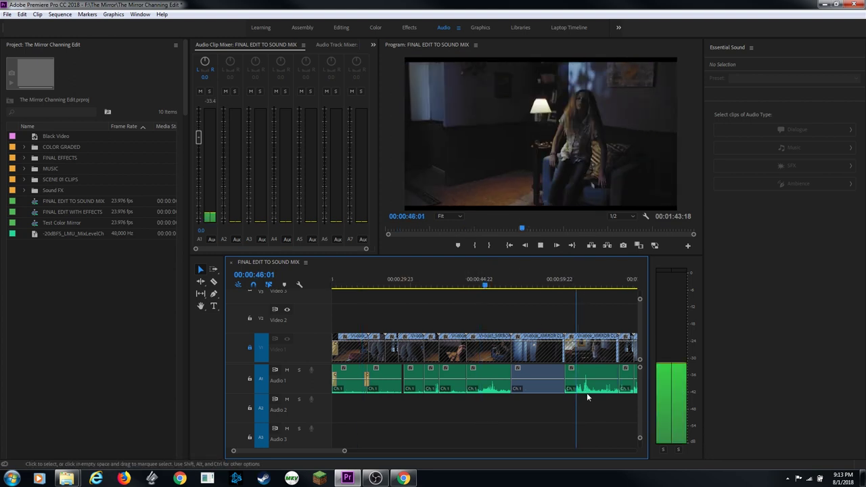
key(space)
key(equal)
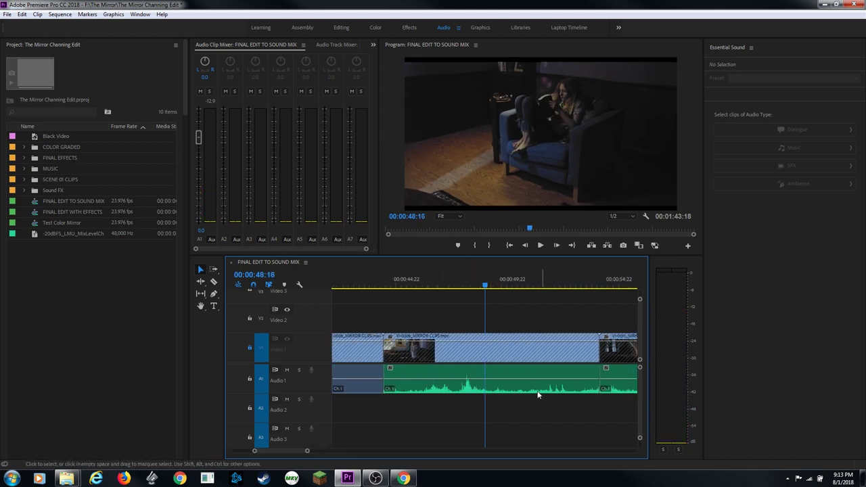
key(space)
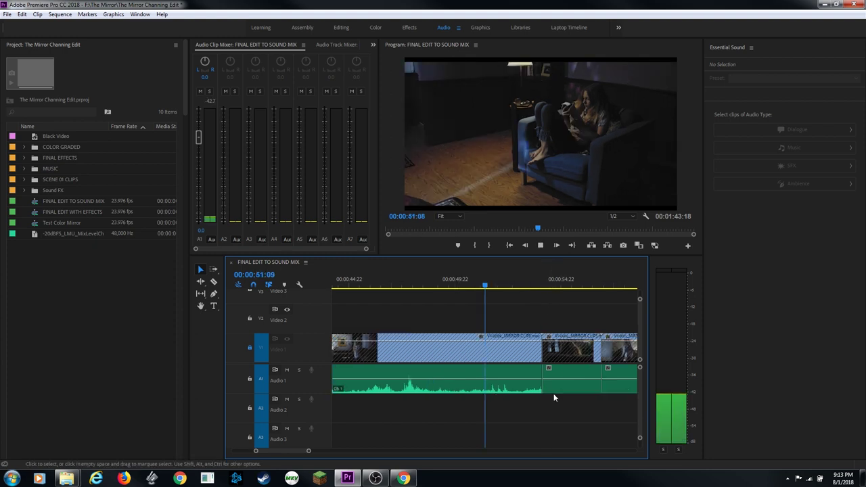
key(space)
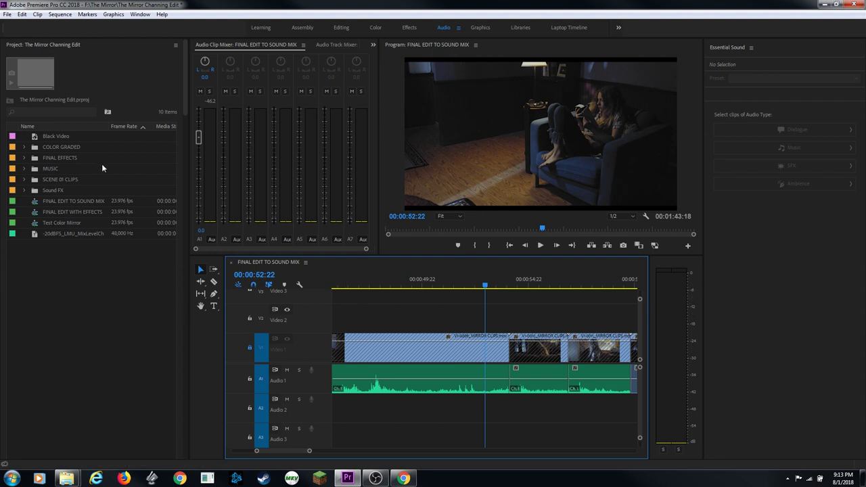
Step: Reset the Audio workspace layout and create a 1920 x 1080 Bars and Tone item at 23.976 fps and 48000 Hz
click(143, 406)
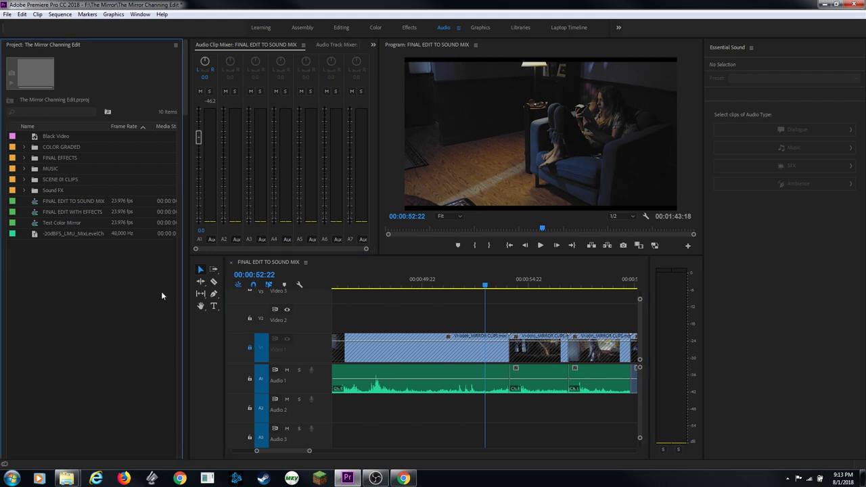
key(alt+shift+0)
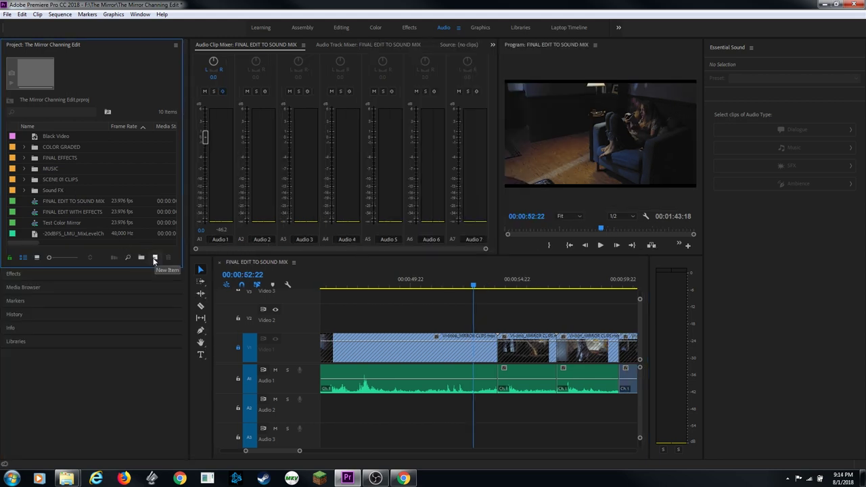
click(155, 258)
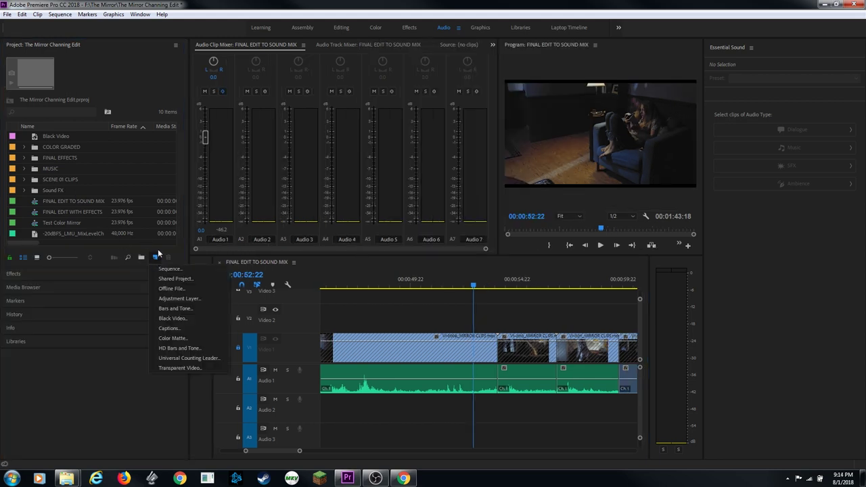
click(200, 308)
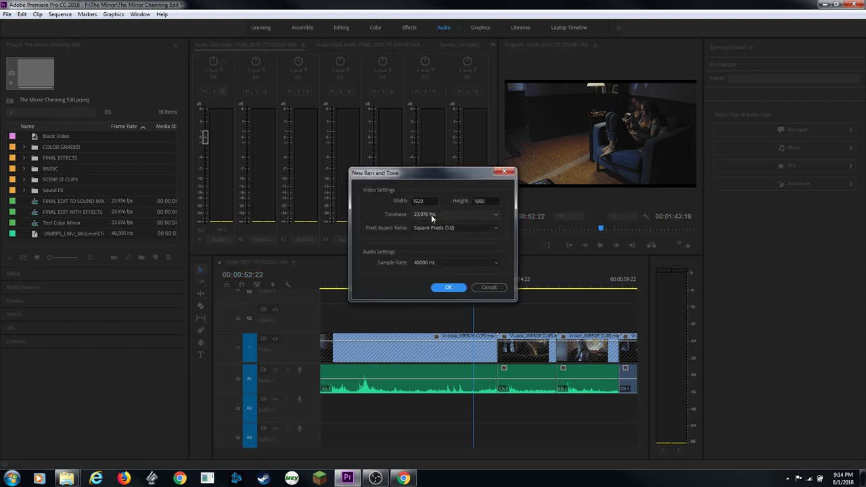
click(448, 288)
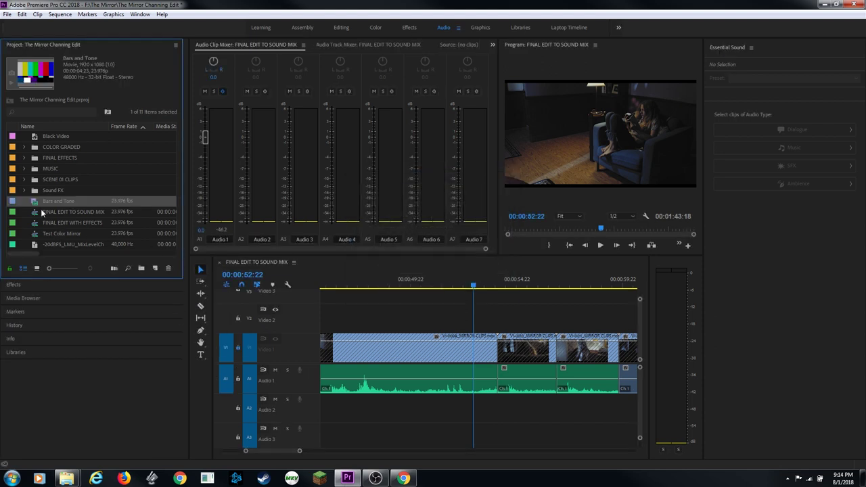
Step: Place the Bars and Tone item past the end of the sequence on Video 2 and Audio 1
click(459, 45)
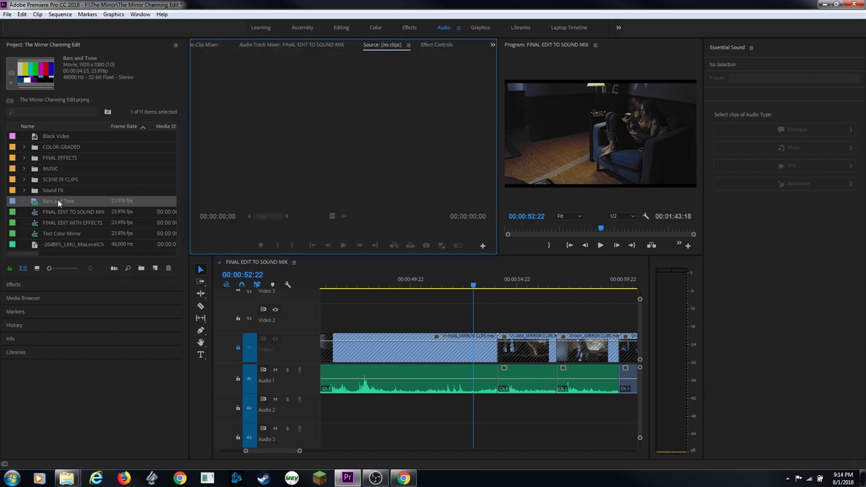
click(404, 308)
key(minus)
key(minus)
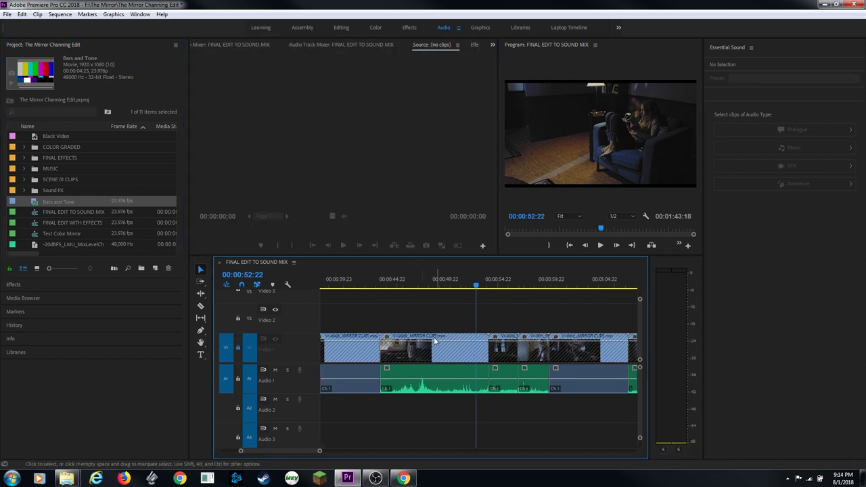
key(minus)
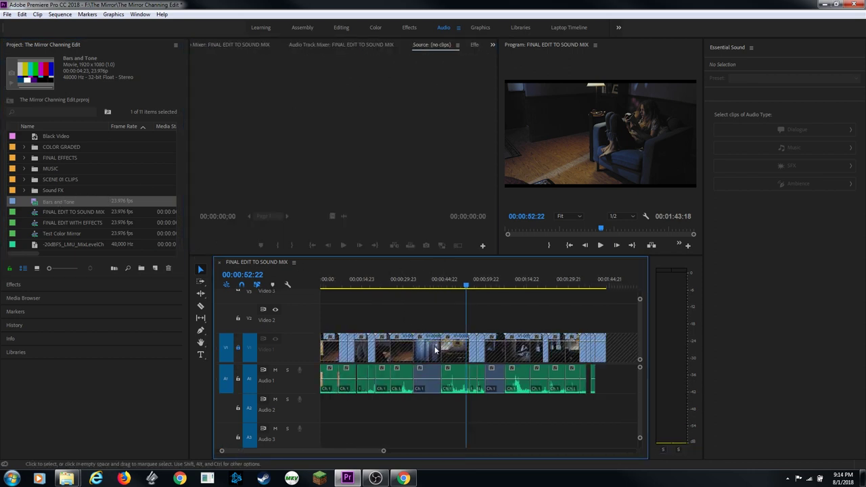
click(36, 203)
drag(35, 204, 625, 319)
Step: Play the Bars and Tone clip from 00:01:50:03 and check its level on the audio meters
click(623, 279)
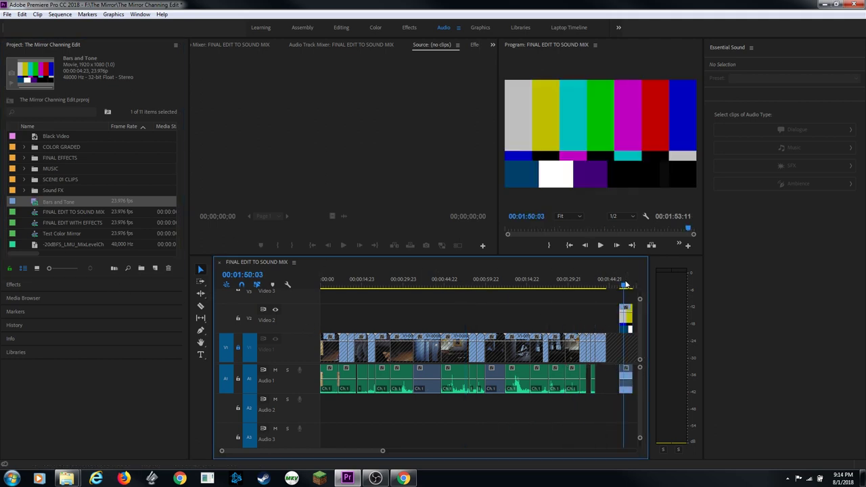
key(equal)
key(equal)
key(equal)
key(equal)
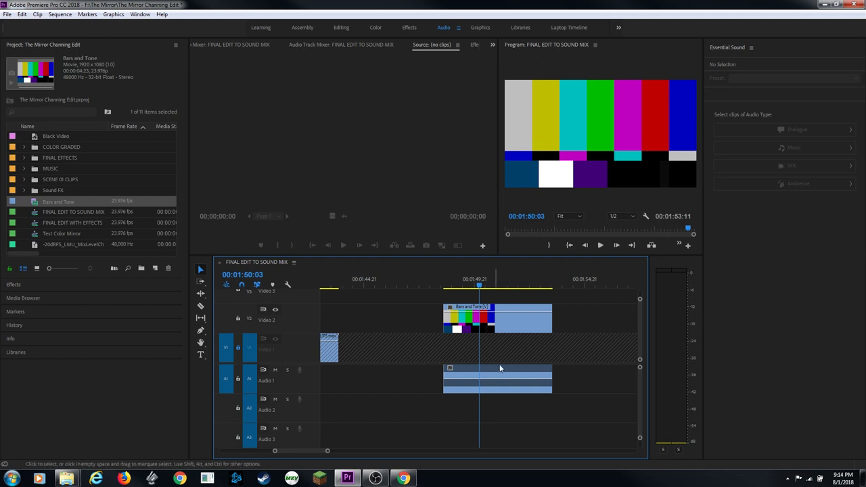
key(space)
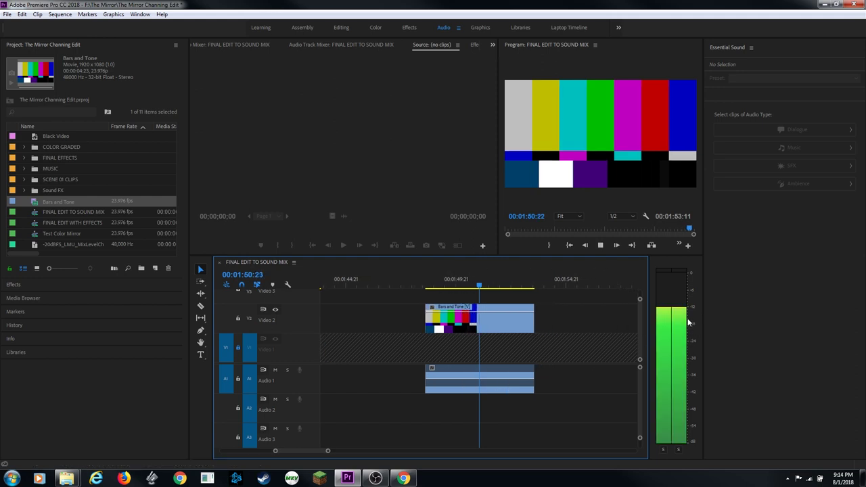
key(space)
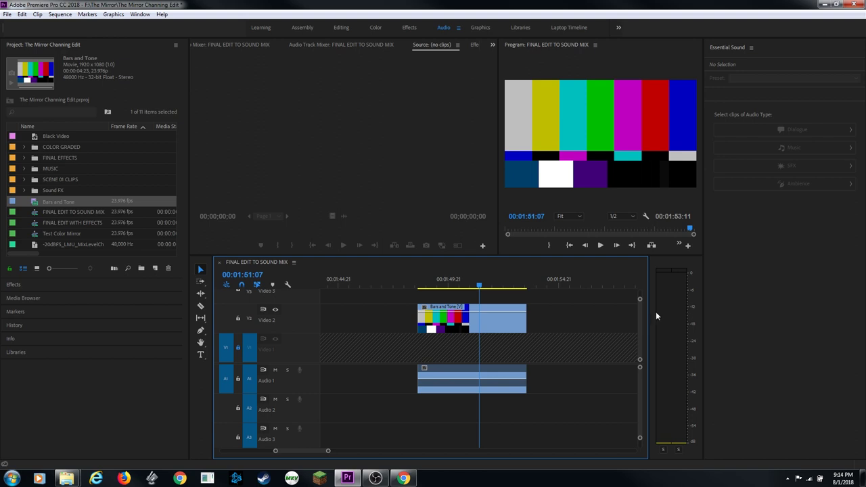
Step: Delete the Bars and Tone clip from the timeline and show the whole sequence
click(488, 327)
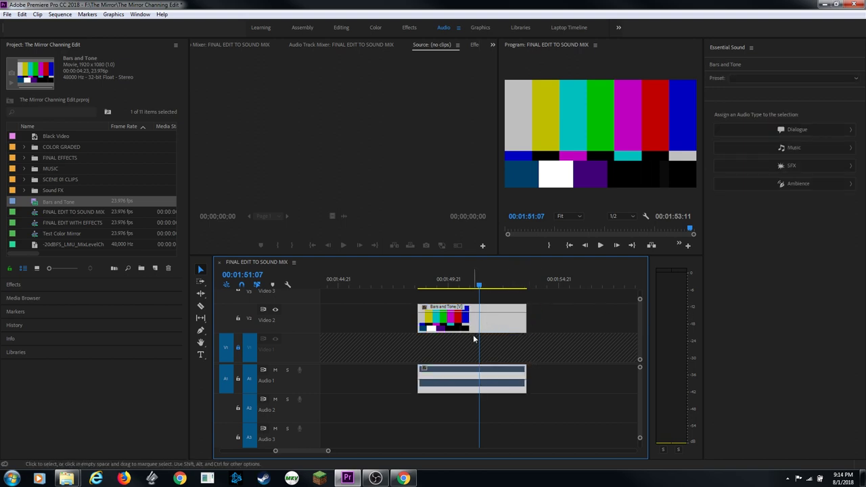
key(Delete)
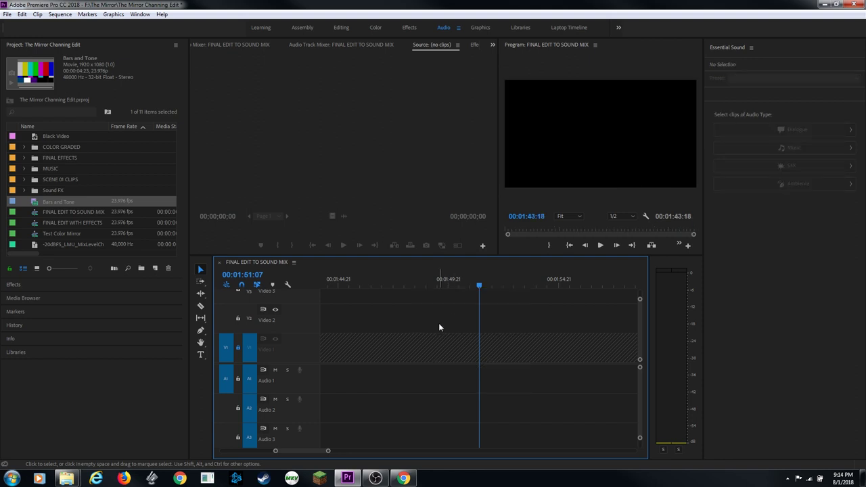
key(backslash)
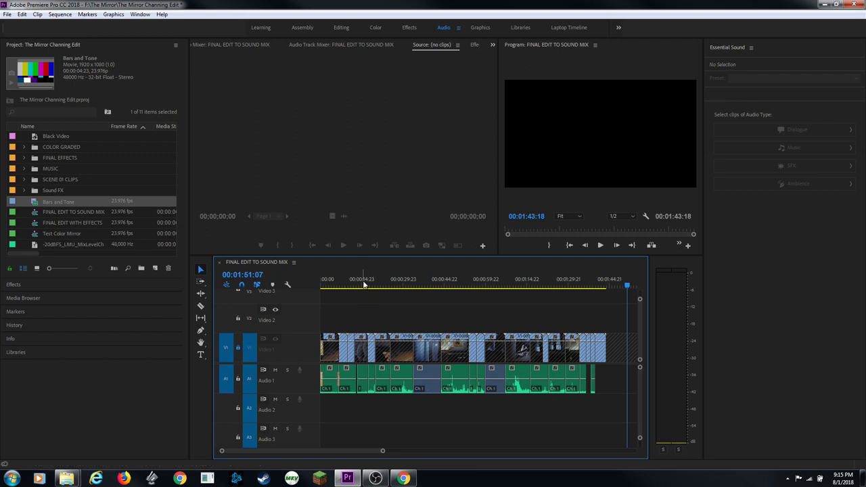
Step: Play the sequence from its beginning to check the room tone level, then return to 00:00:04:09
key(Home)
key(space)
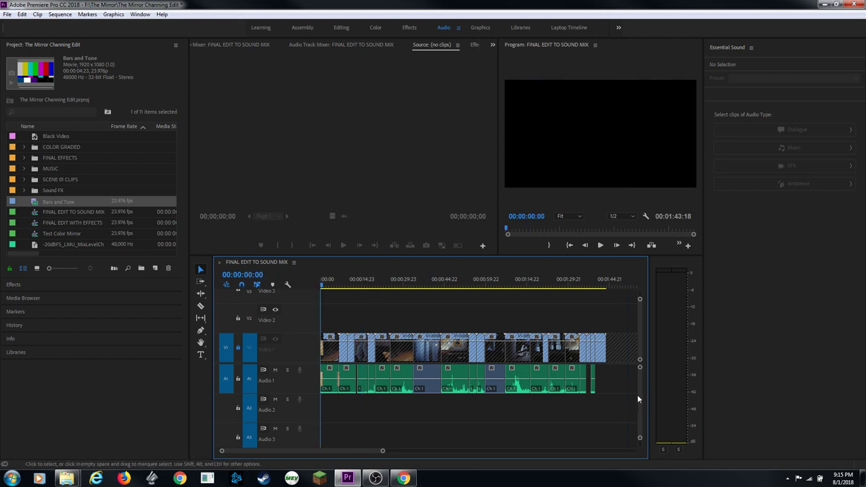
key(=)
key(=)
key(=)
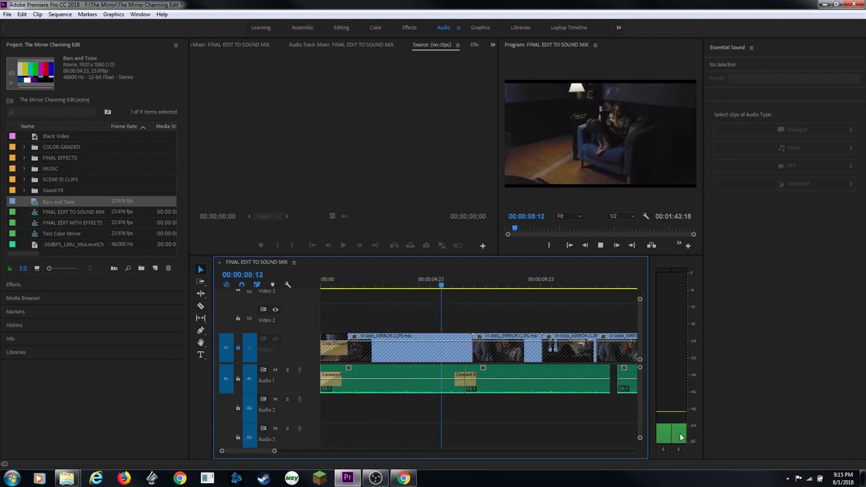
key(space)
click(418, 277)
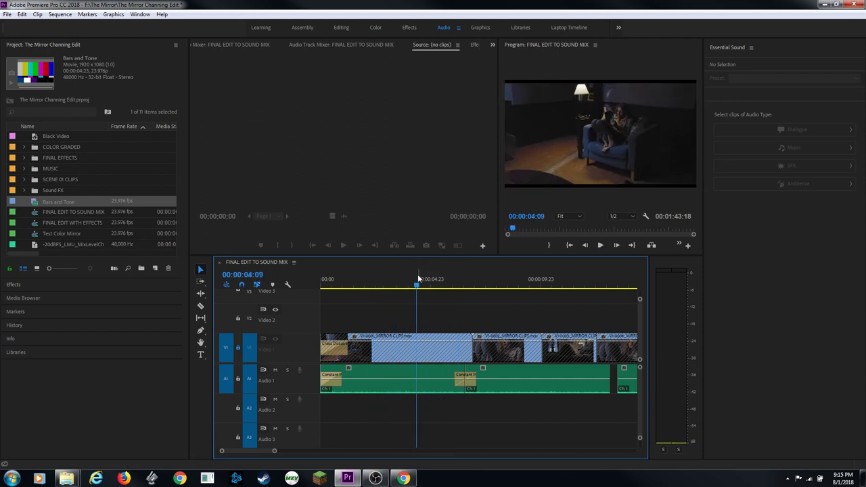
Step: Assign the Ambience audio type to the first room tone clip on Audio 1 and apply the Room Ambience reverb preset
click(409, 369)
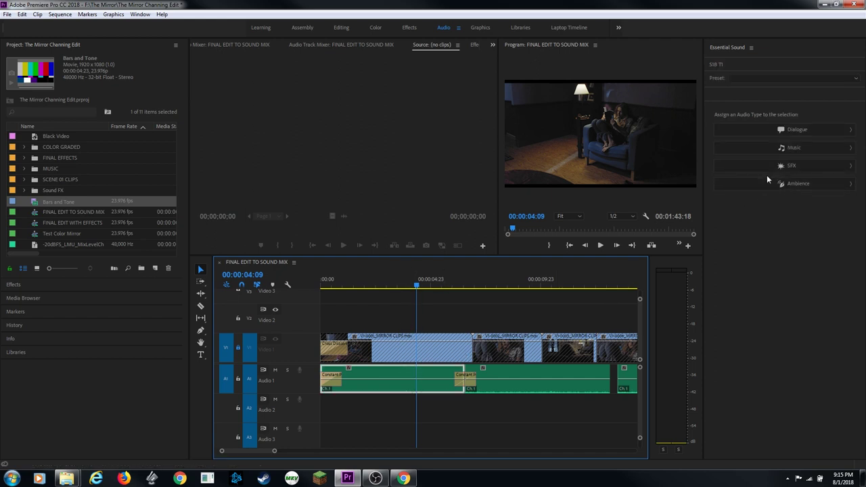
click(801, 184)
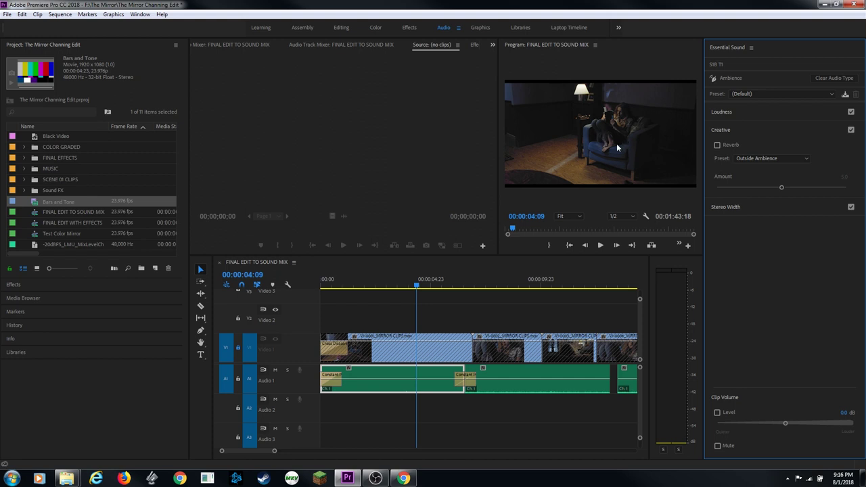
click(757, 158)
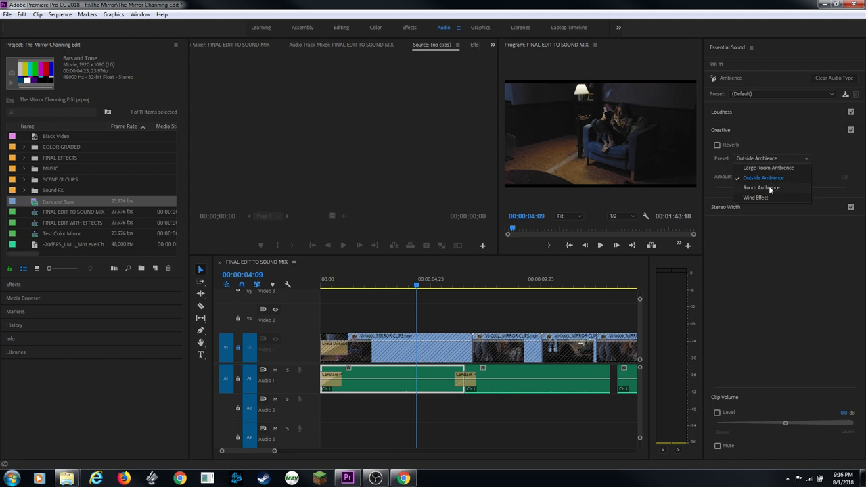
click(770, 189)
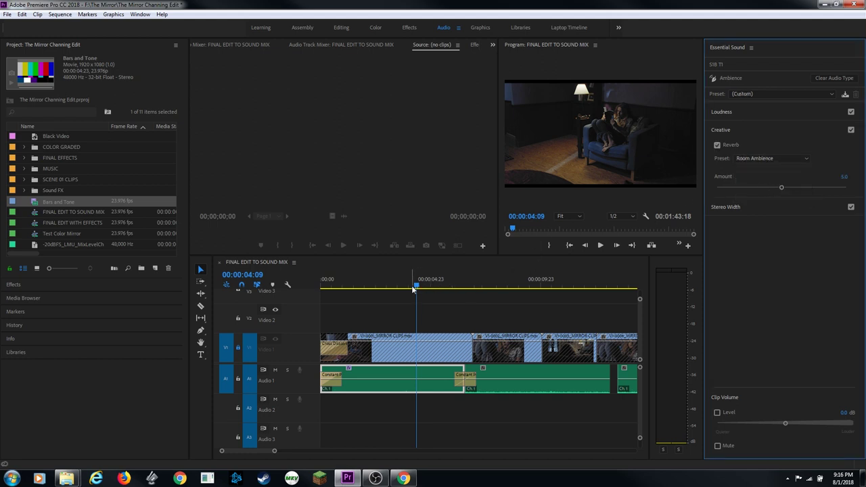
Step: Play the first room tone clip from 00:00:01:13 and check its level on the audio meters
drag(414, 287, 354, 285)
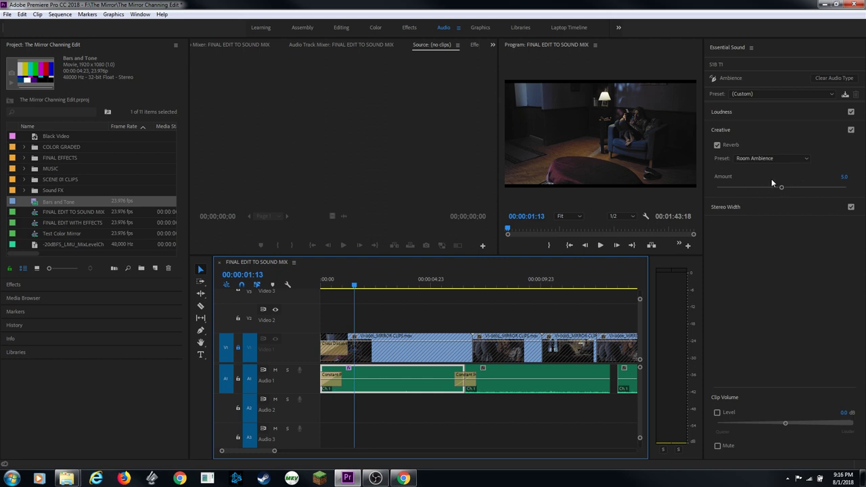
key(space)
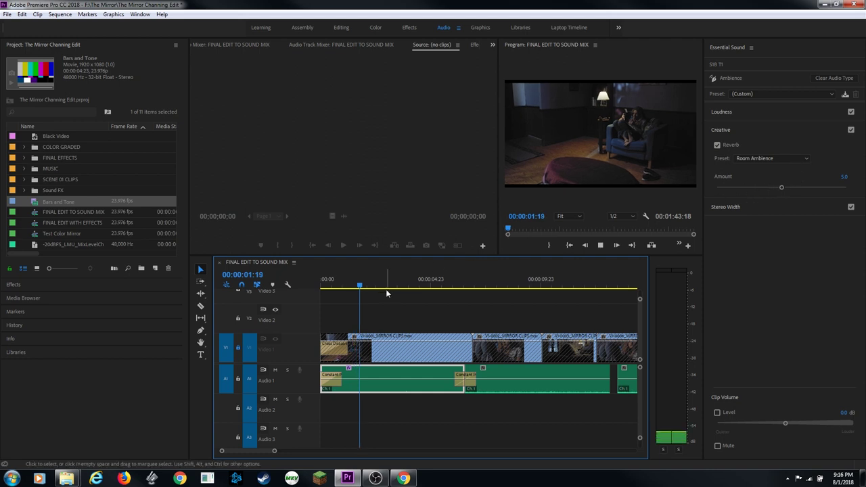
key(space)
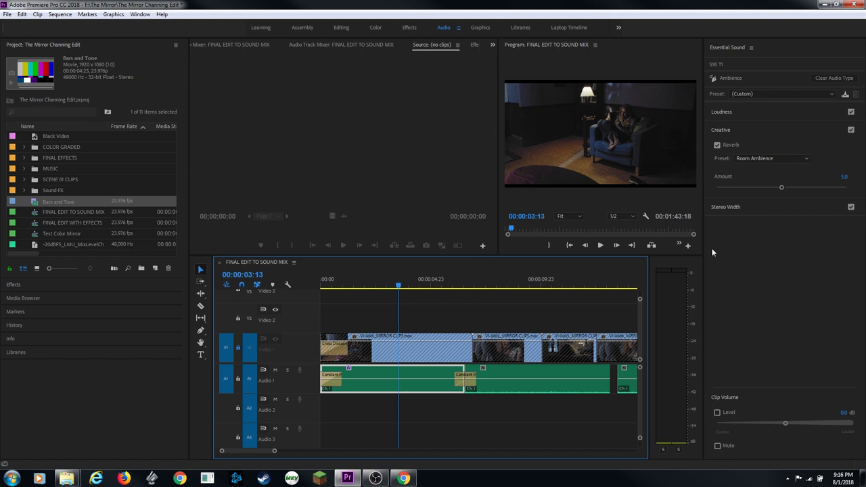
key(space)
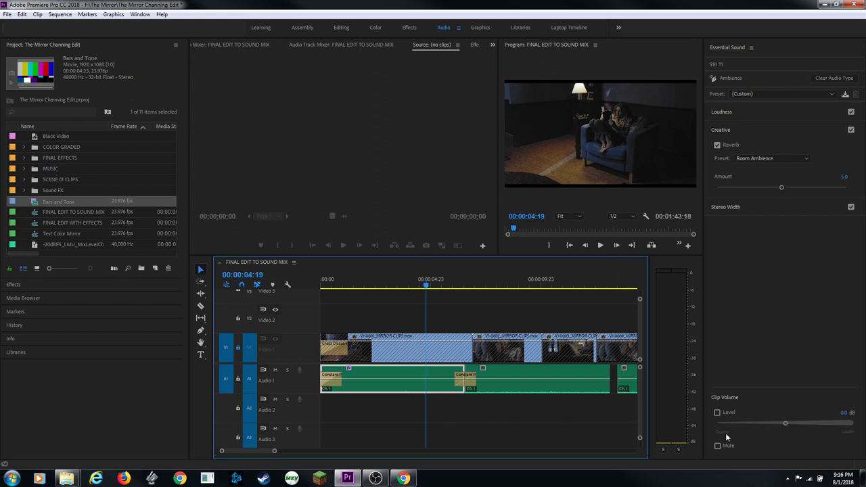
Step: Try raising the first room tone clip's volume level to 6.5 dB and play it to check the meters
drag(788, 423, 832, 428)
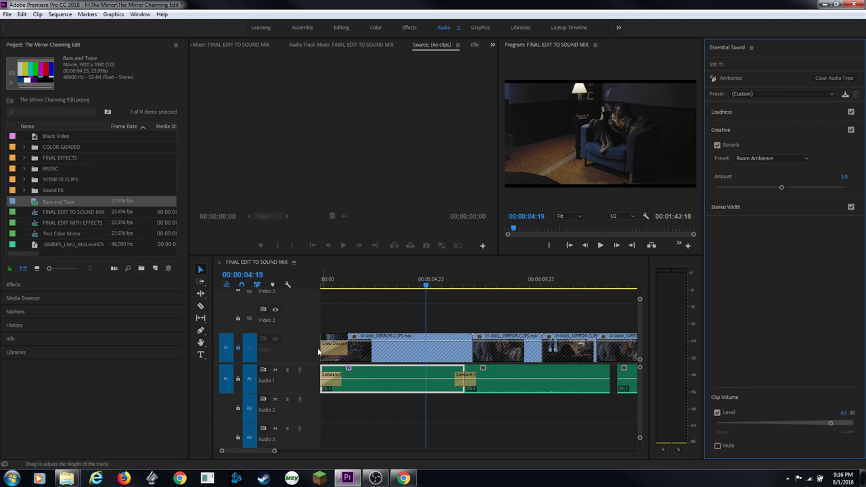
key(space)
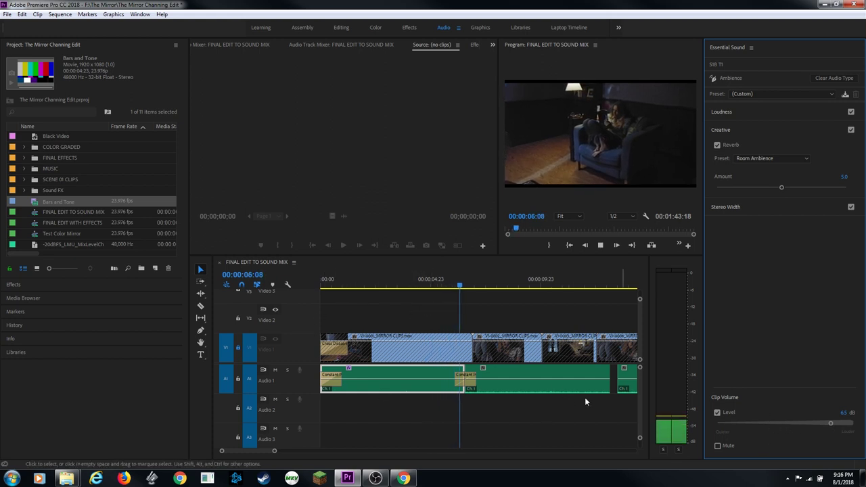
key(space)
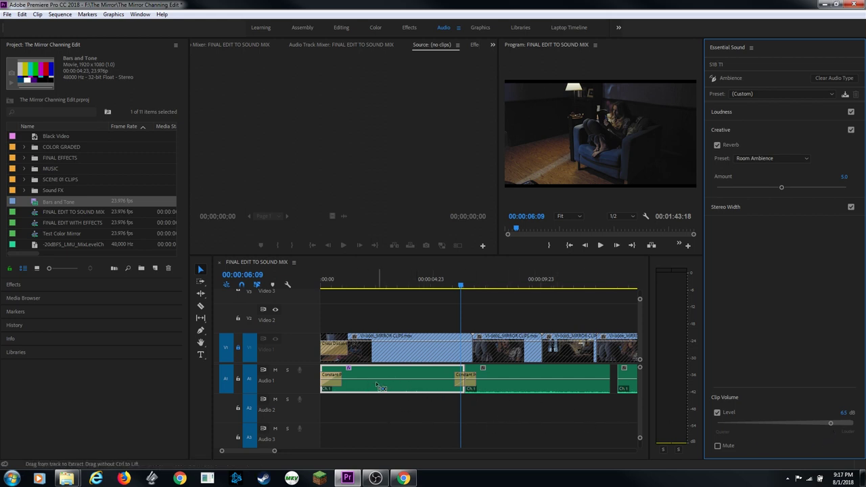
click(632, 406)
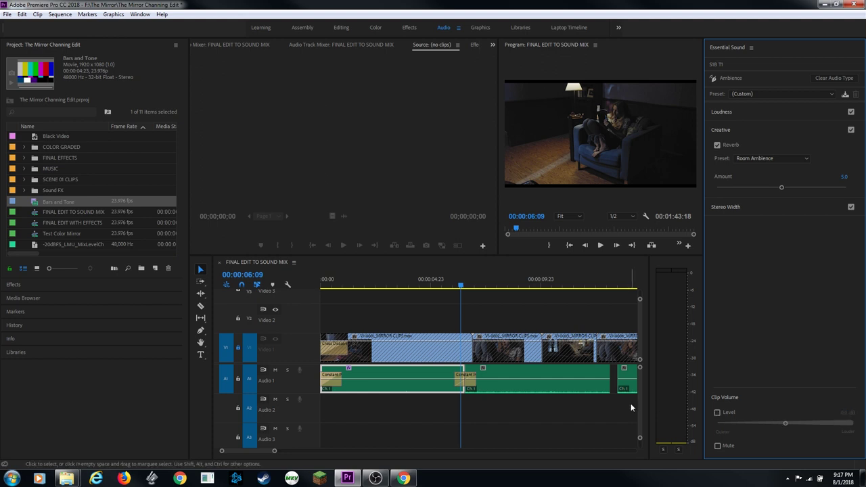
Step: Raise the audio gain of the first room tone clip on Audio 1 and play it back to check its level
click(402, 326)
click(419, 379)
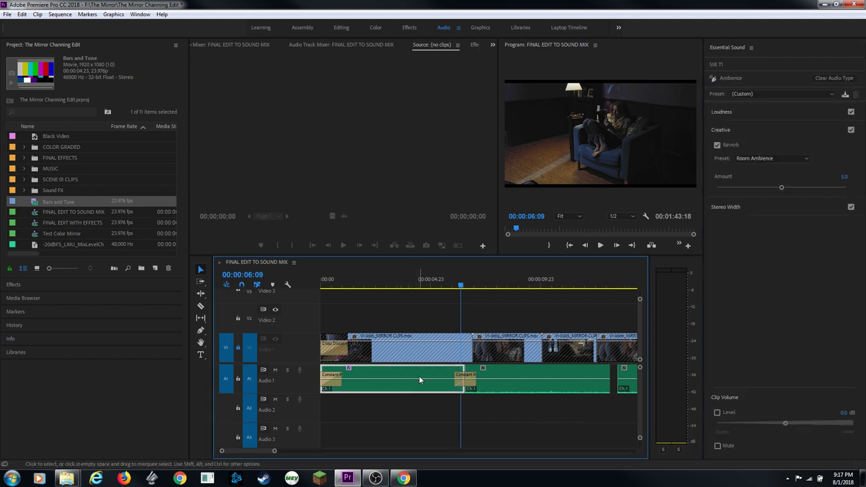
key(g)
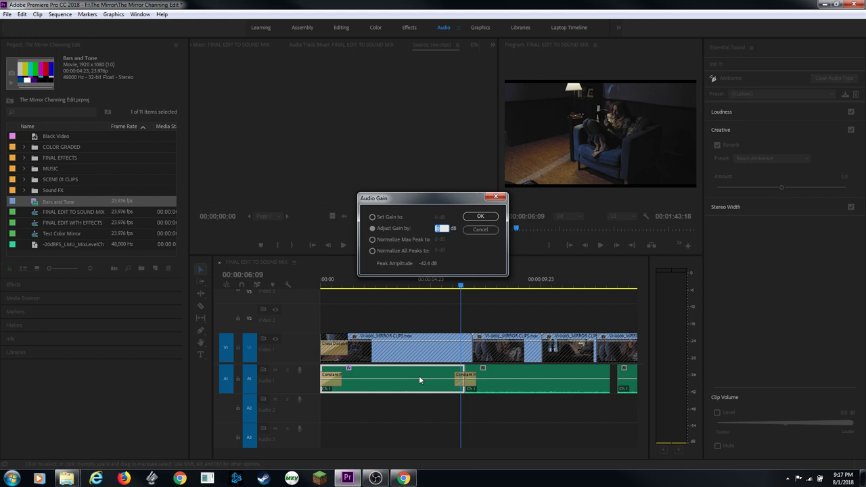
key(Return)
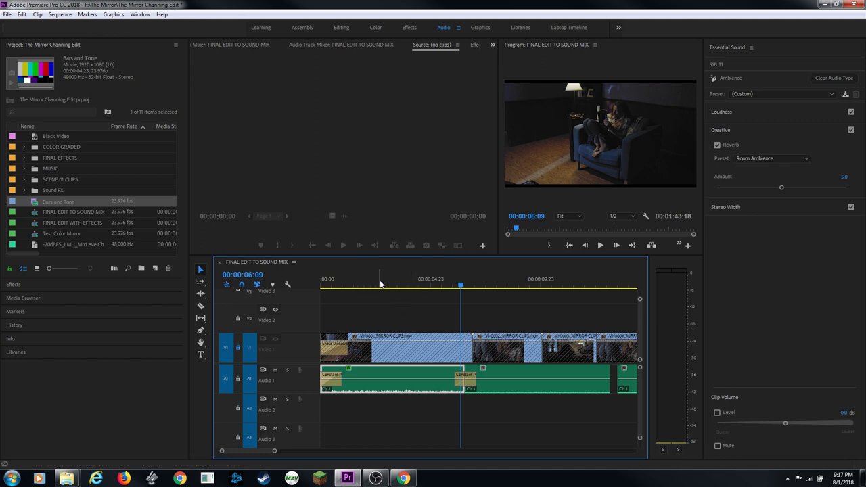
key(g)
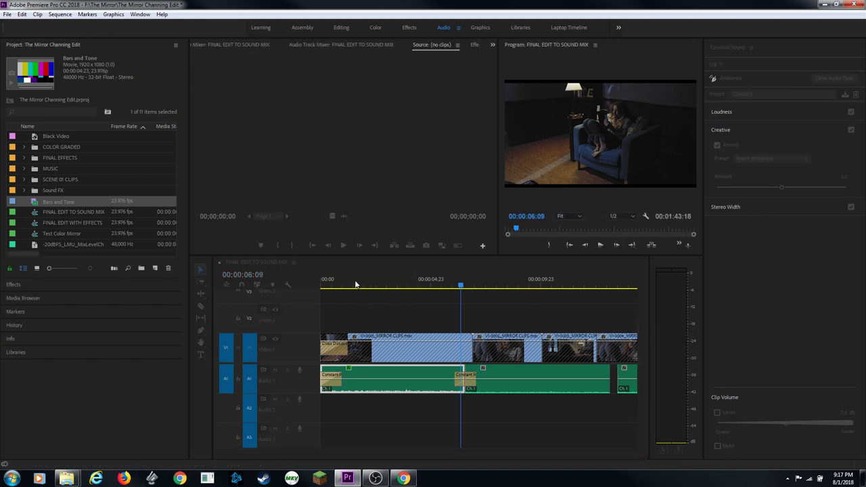
click(352, 284)
key(space)
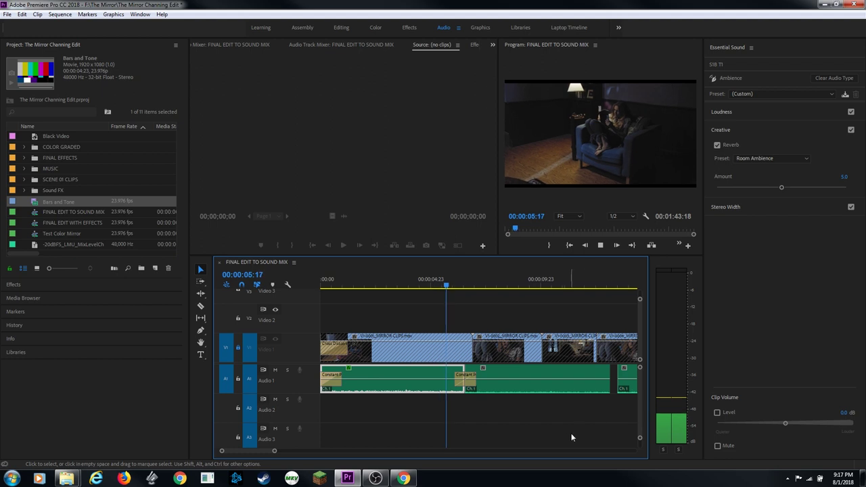
key(space)
Step: Adjust the audio gain of the second room tone clip on Audio 1 by 10 dB
click(501, 375)
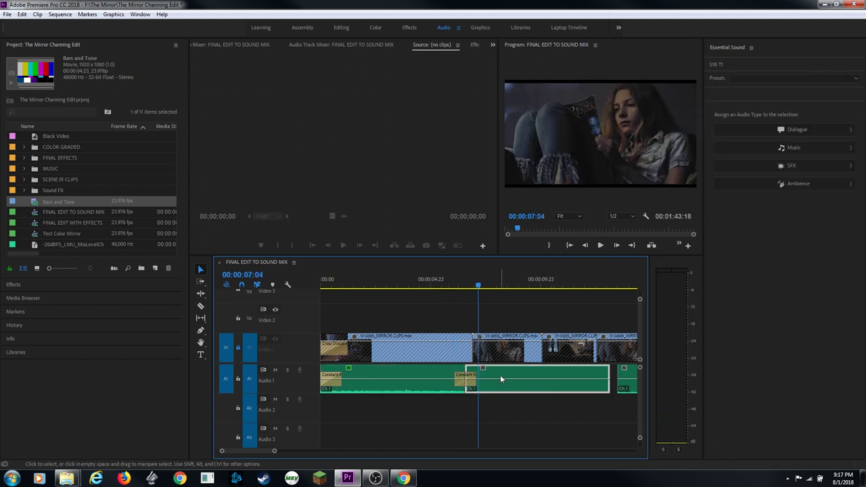
text(g)
text(12)
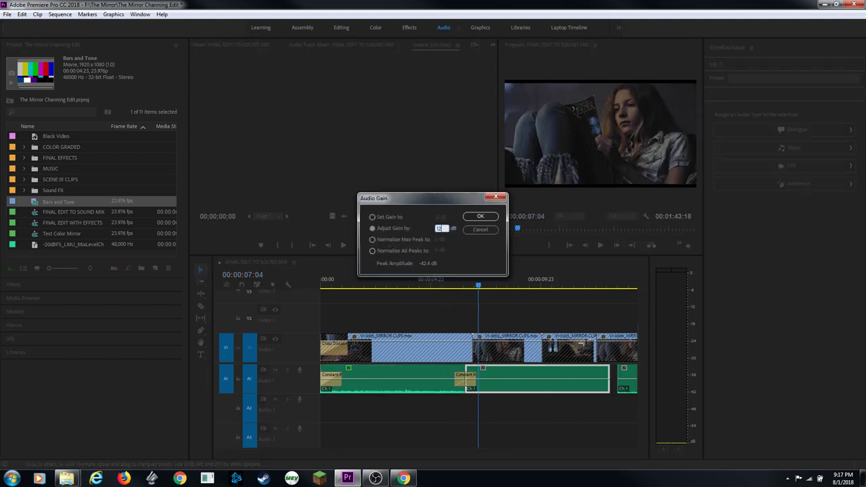
key(Return)
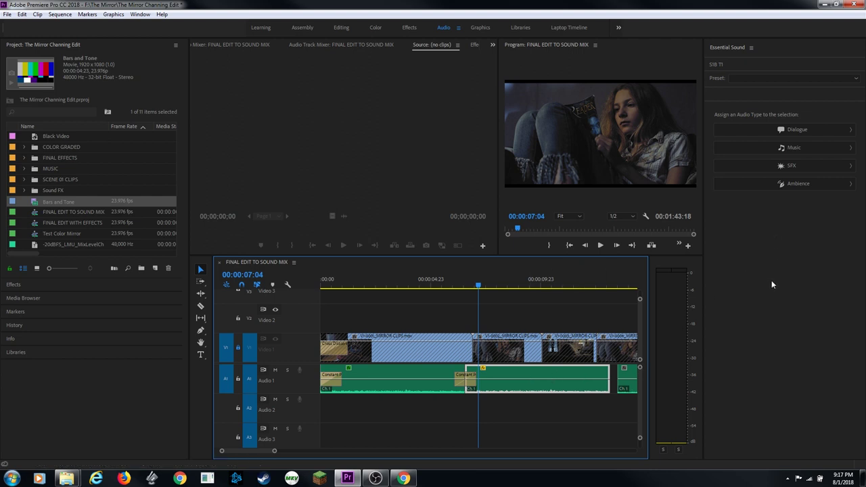
Step: Assign the second room tone clip the Ambience audio type with the Room Ambience reverb preset
click(810, 185)
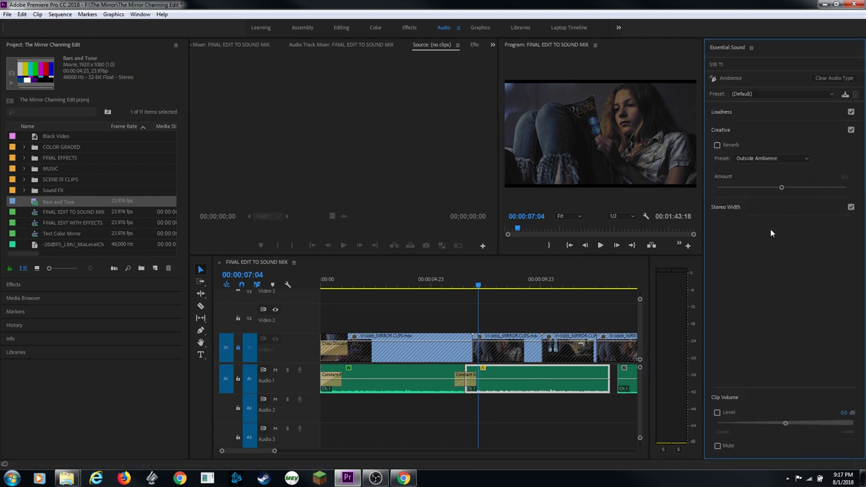
click(765, 158)
click(765, 187)
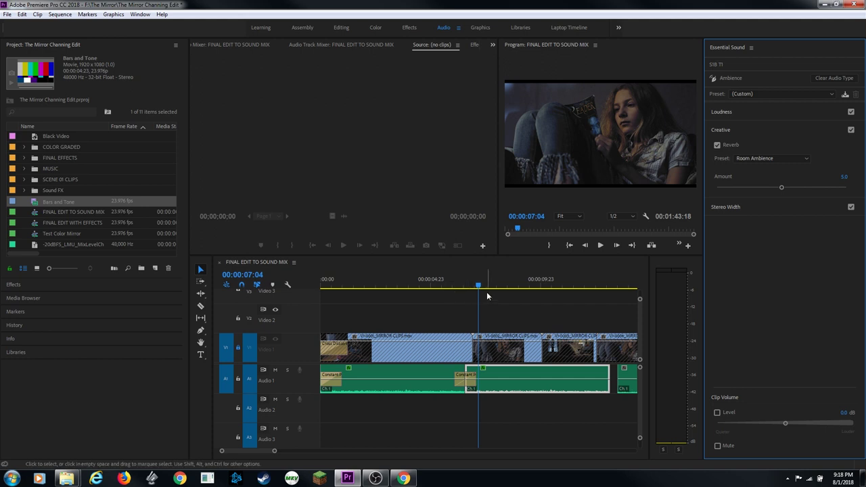
Step: Delete the Constant Power transition between the first two Audio 1 clips and play across the bare cut
click(446, 288)
click(486, 429)
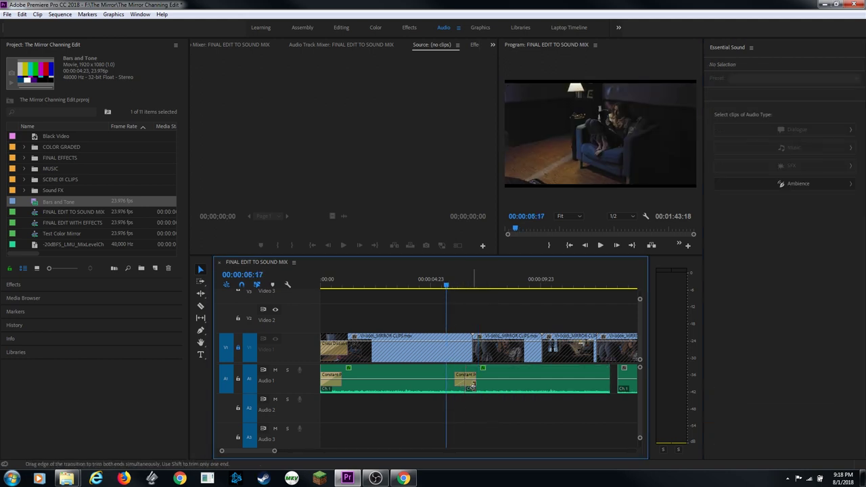
click(471, 385)
key(Delete)
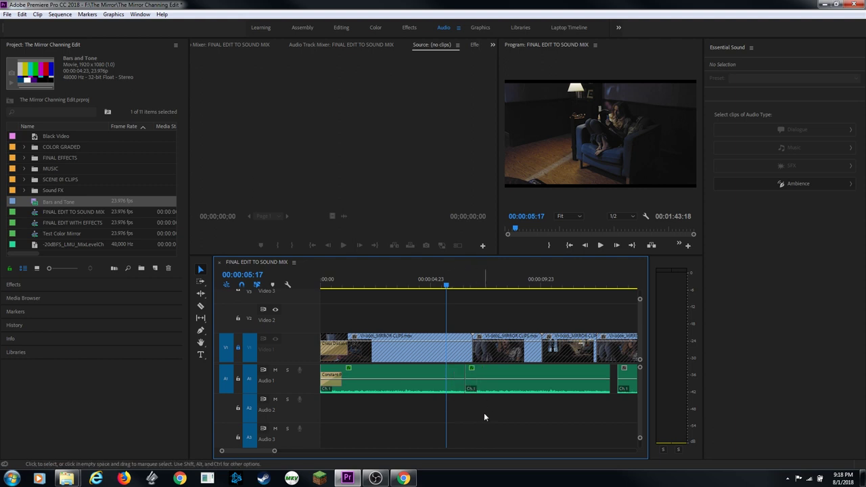
click(434, 287)
key(space)
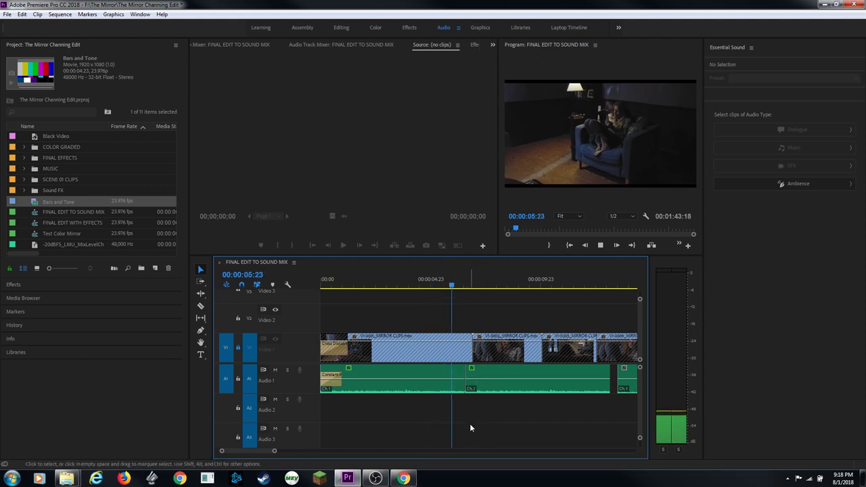
key(space)
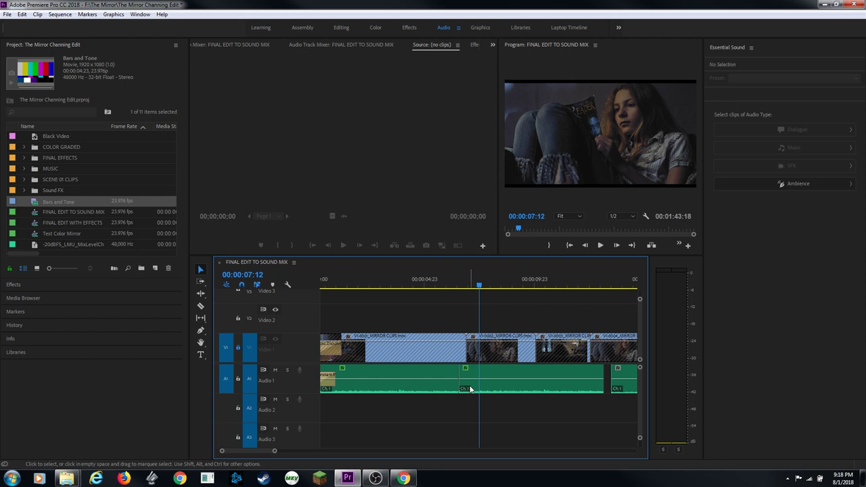
Step: Try adding the default audio transition at the 00:00:06:14 cut on Audio 1, and undo it
key(Up)
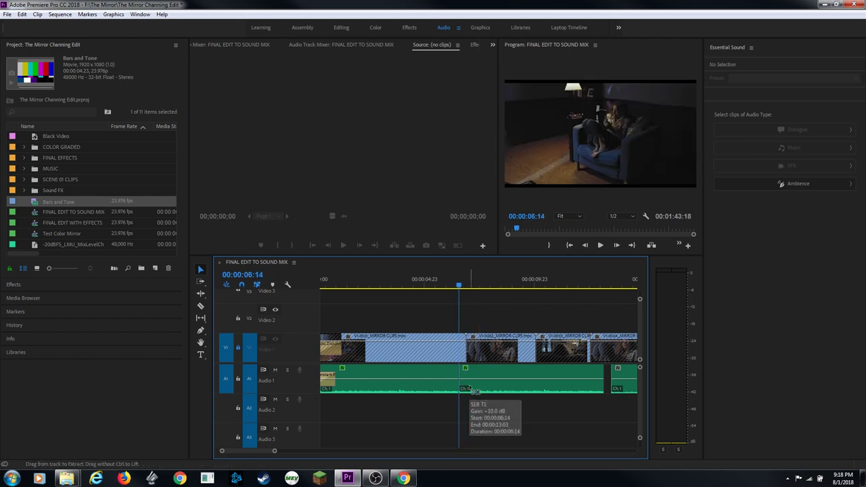
key(ctrl+shift+d)
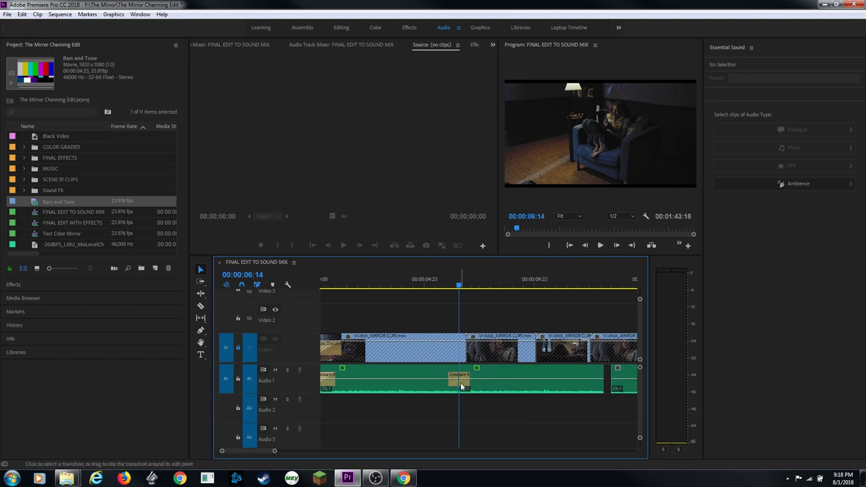
key(ctrl+z)
Step: Step the playhead back frame by frame to the Audio 1 cut at 00:00:06:14 and add the default audio transition
click(485, 284)
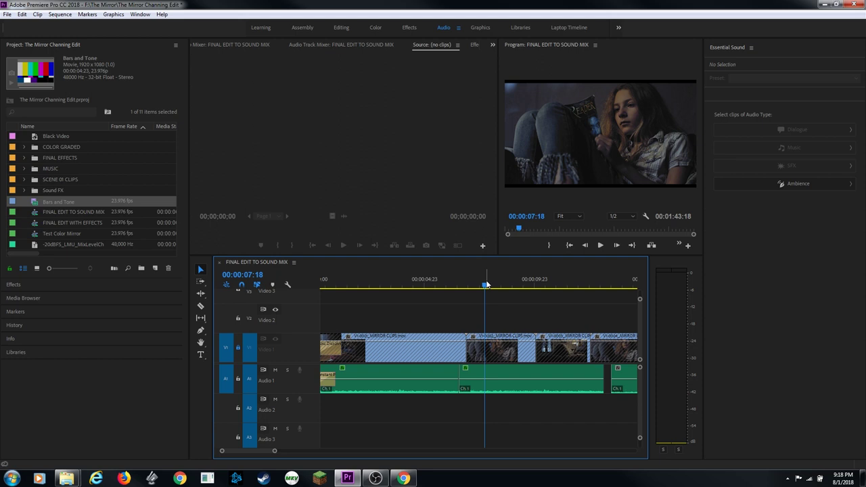
key(Up)
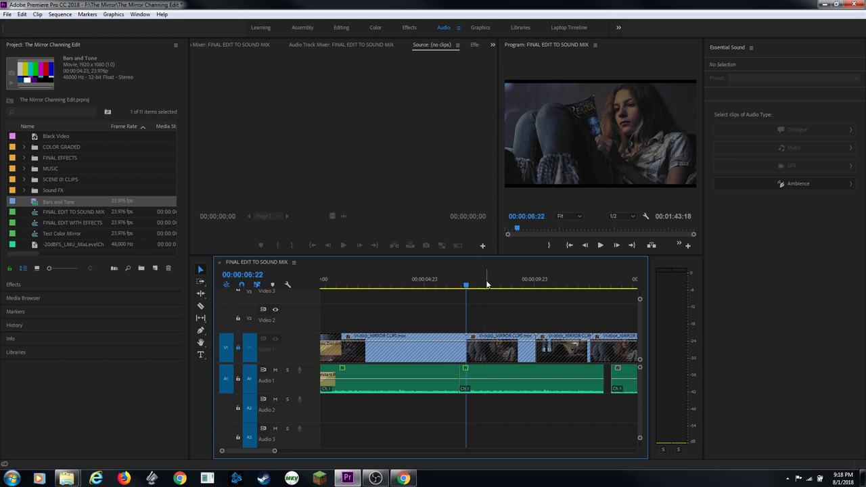
key(Left)
key(Left)
key(Left)
key(Left)
key(Left)
key(Left)
key(Left)
key(Left)
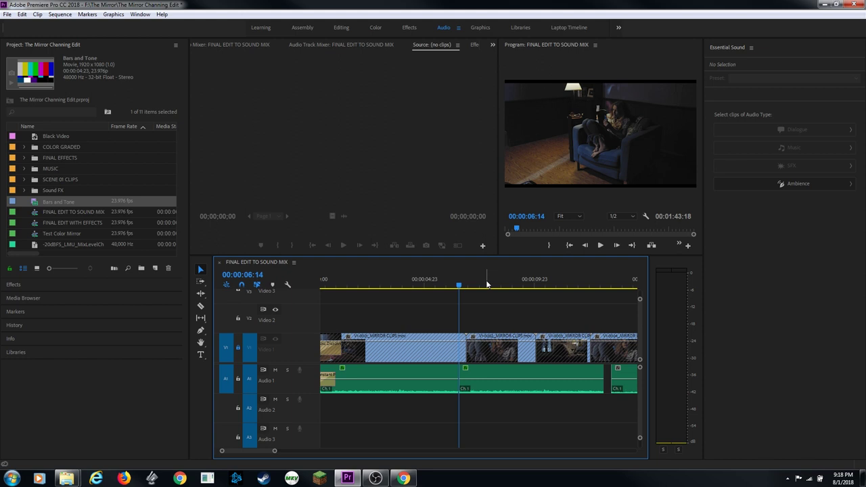
key(ctrl+shift+d)
Step: Play the sequence on to 00:00:15:13 and delete the Audio 1 clip under the playhead
key(space)
key(minus)
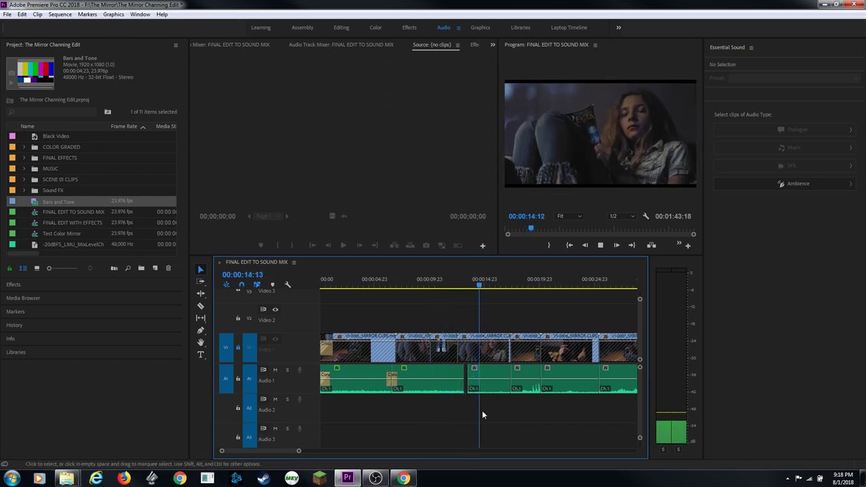
key(space)
click(474, 376)
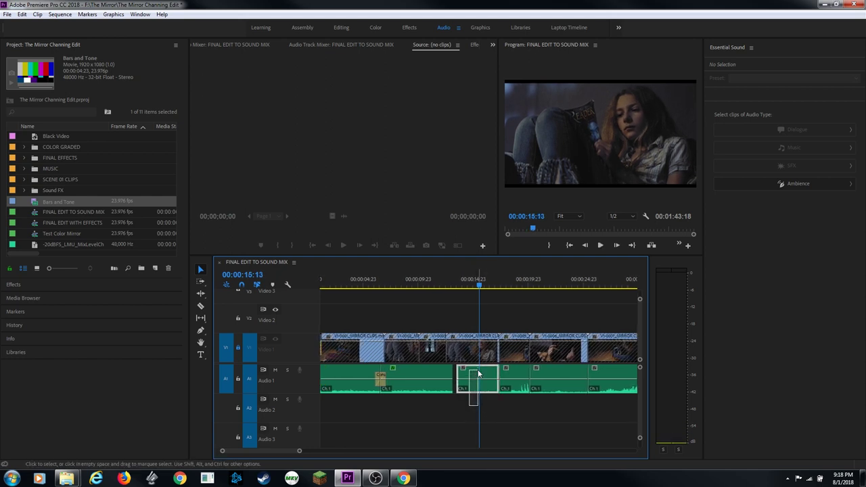
key(Delete)
Step: Duplicate the second Audio 1 clip into the gap, with the copy starting at 00:00:12:13
click(358, 382)
click(406, 390)
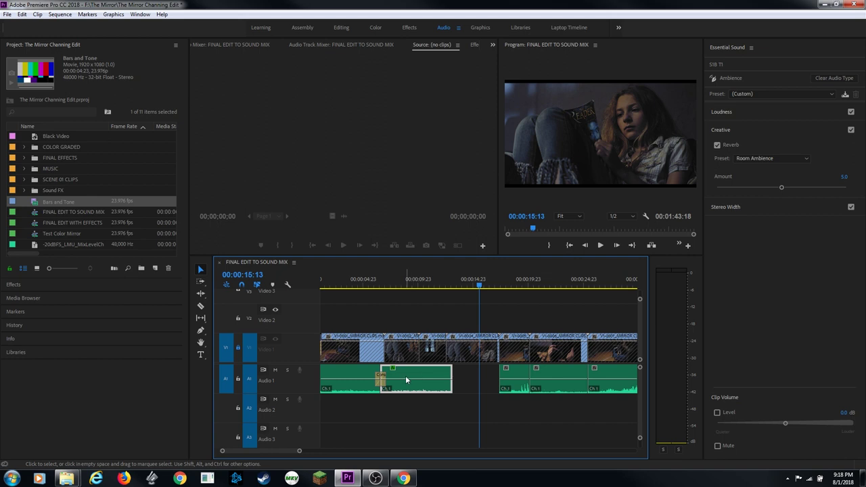
drag(411, 377, 479, 383)
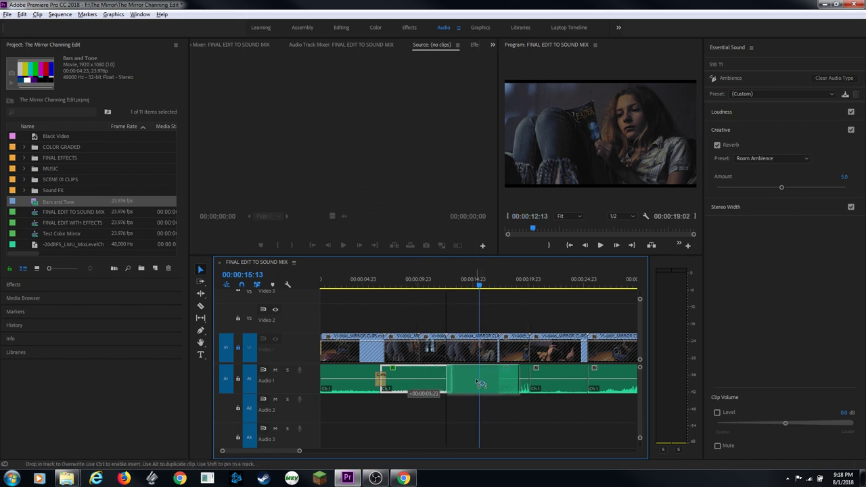
key(Escape)
Step: Add the default audio transition at the 00:00:12:13 cut on Audio 1 and play across it
click(475, 286)
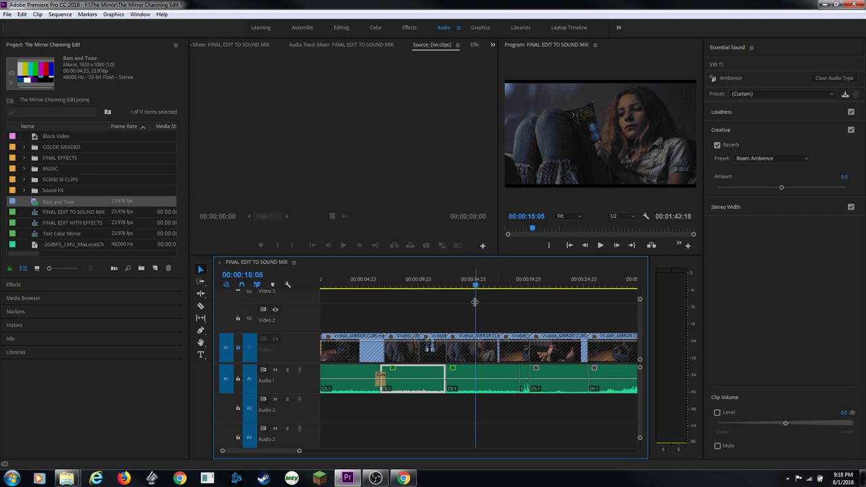
click(474, 305)
key(Up)
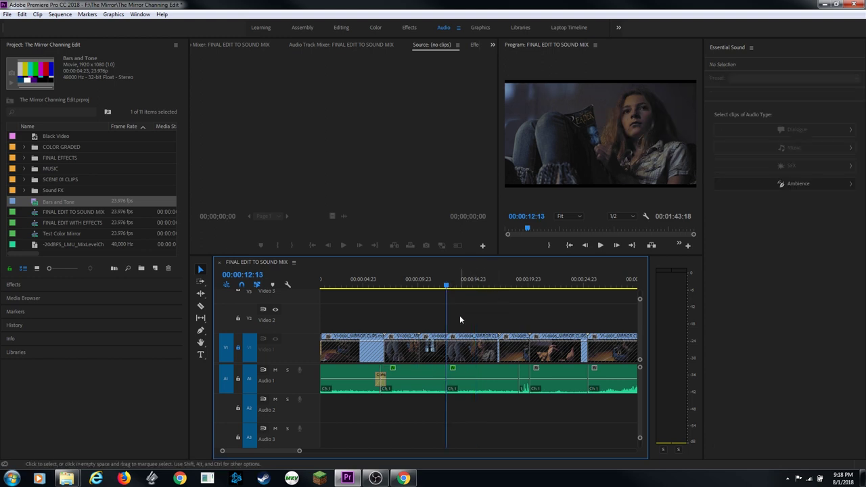
key(ctrl+shift+d)
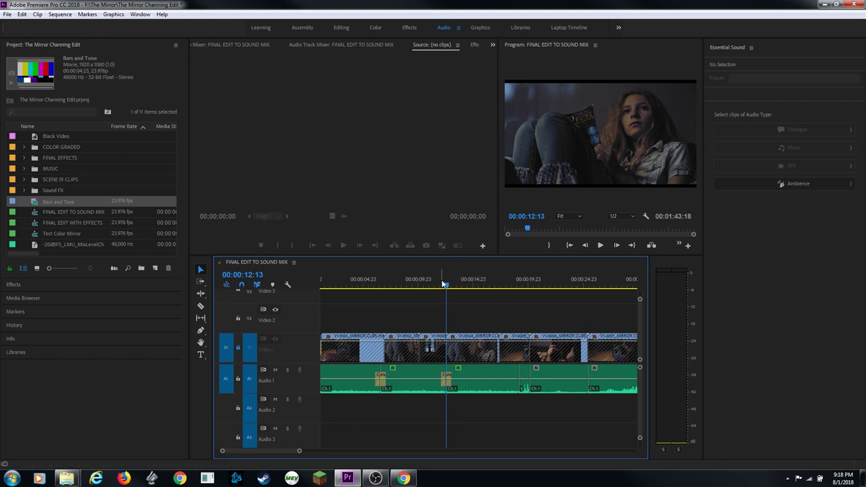
click(442, 285)
key(space)
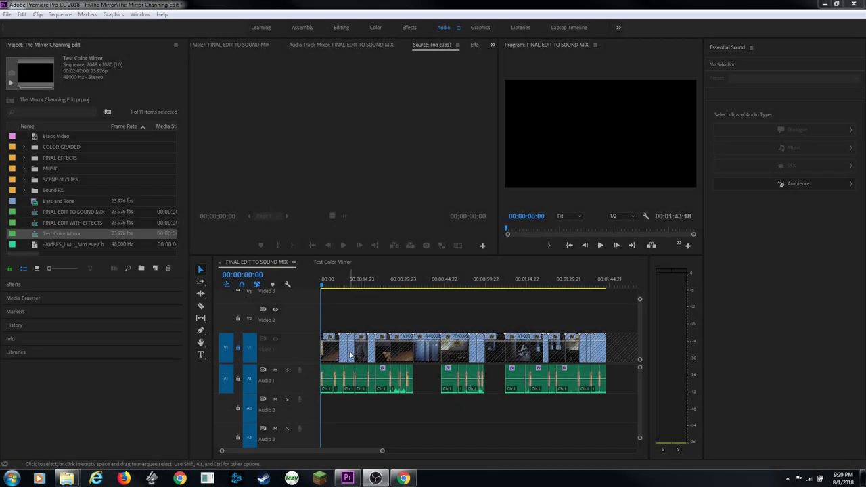
Step: Play the sequence from its start to hear the opening Audio 1 transitions
click(325, 288)
key(equal)
key(equal)
key(equal)
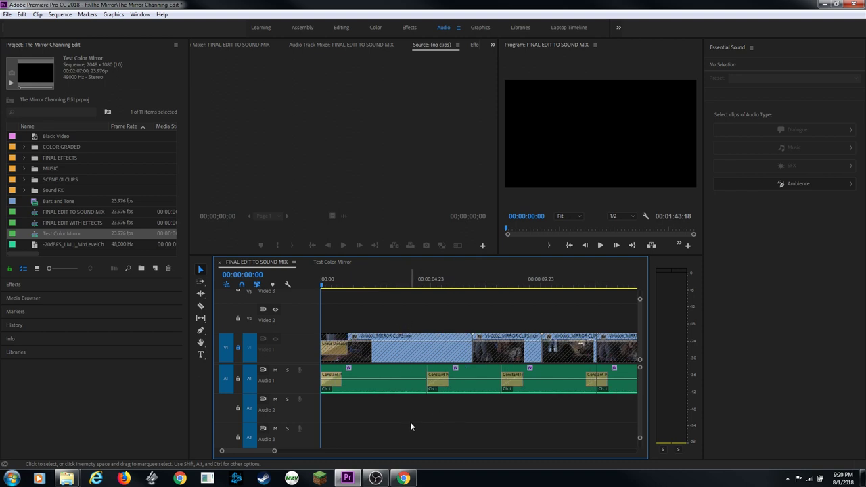
key(space)
key(minus)
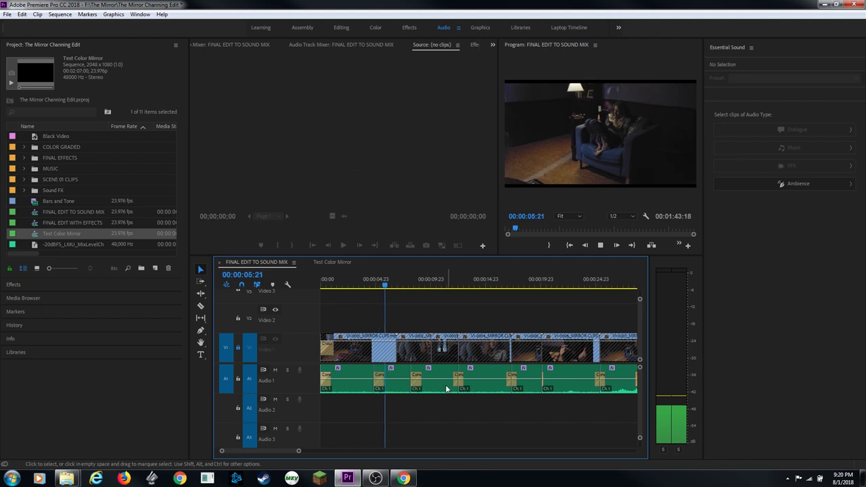
Step: Inspect the Audio 1 clips and the gaps between them around 00:00:30:11 and 00:01:02:04
click(574, 280)
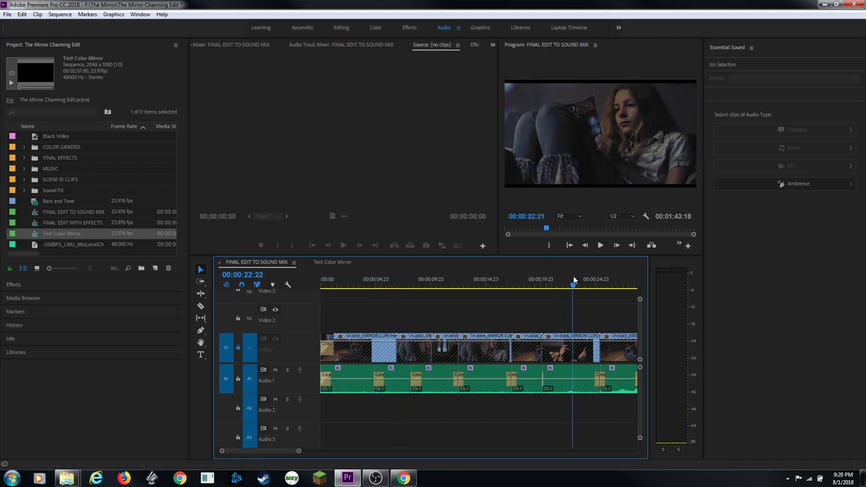
key(minus)
click(487, 287)
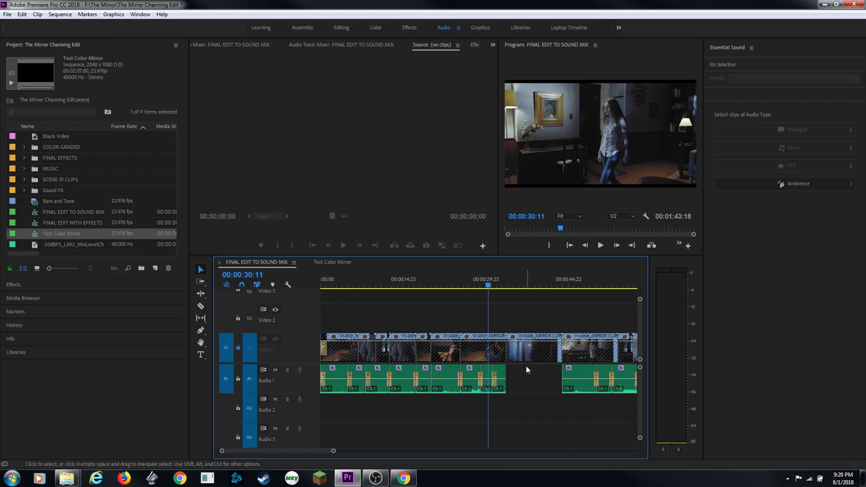
key(minus)
click(491, 283)
key(equal)
key(equal)
key(equal)
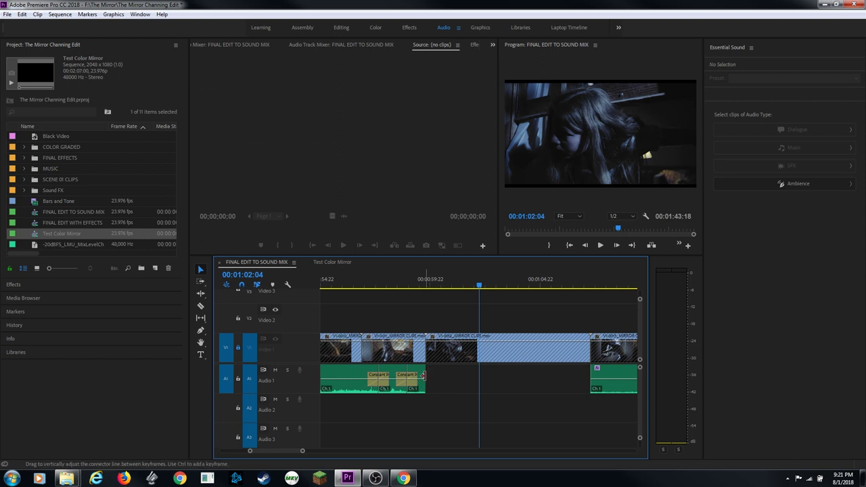
Step: Return to 00:00:31:03 and play through the Audio 1 gap up to about 00:00:54:02
drag(426, 284, 409, 284)
key(minus)
key(j)
key(j)
key(j)
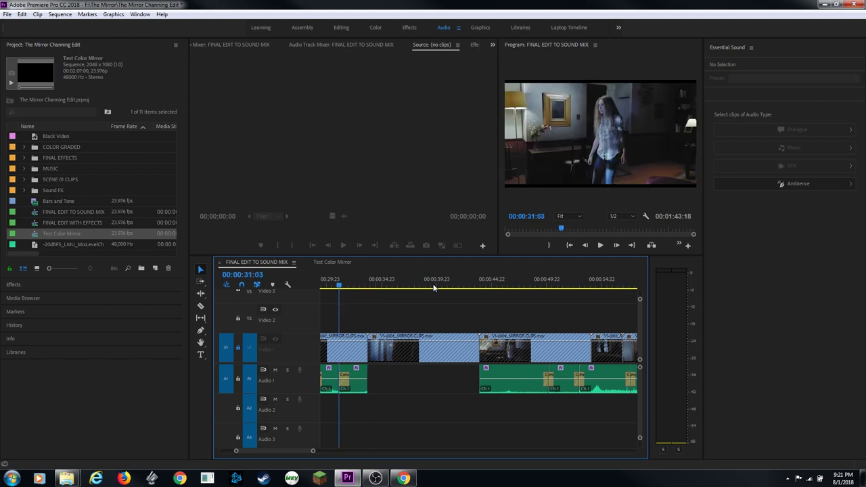
key(l)
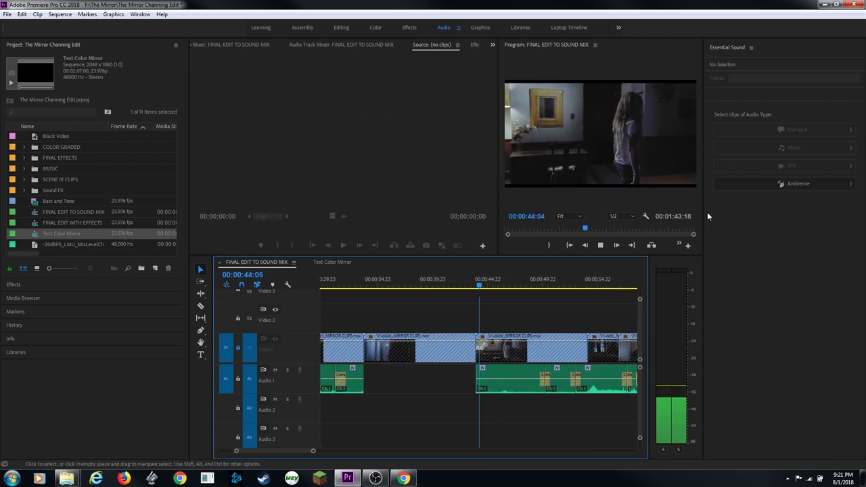
key(minus)
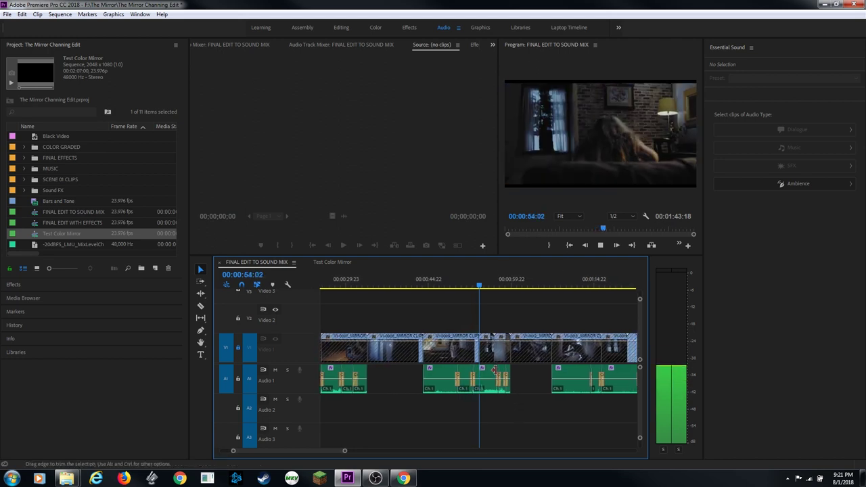
key(space)
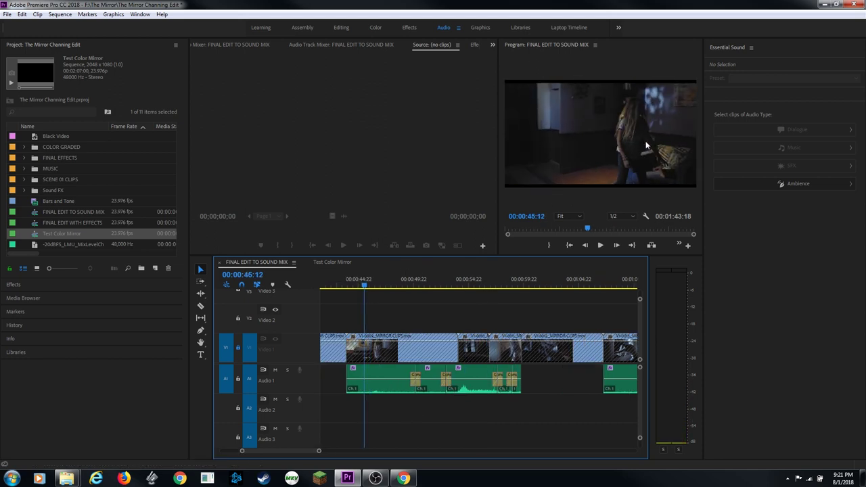
Step: Play on from 00:00:45:12 to 00:00:48:20 and review the whole sequence's audio layout
key(space)
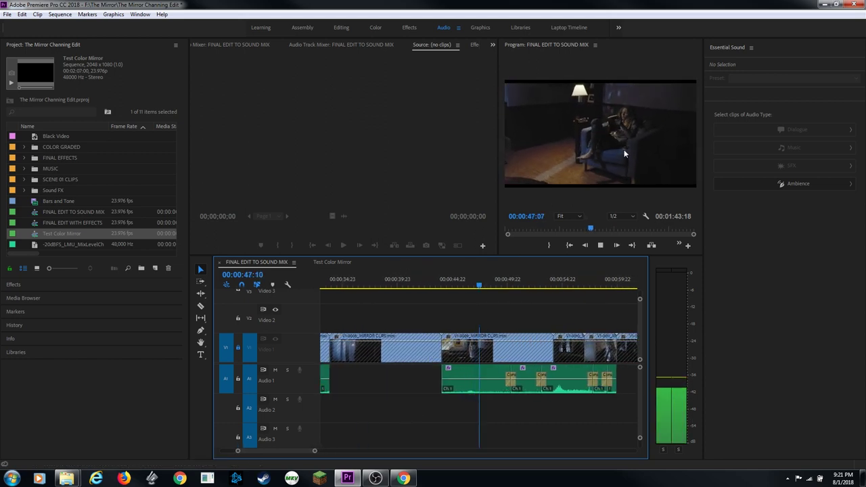
key(space)
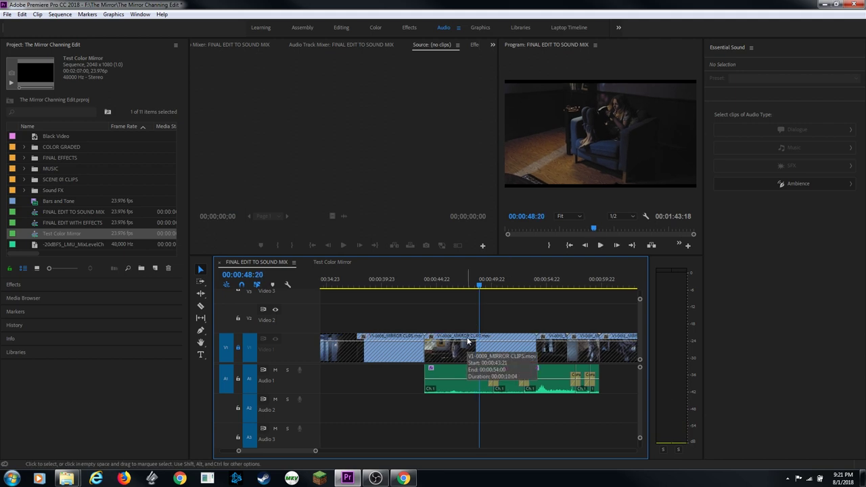
key(backslash)
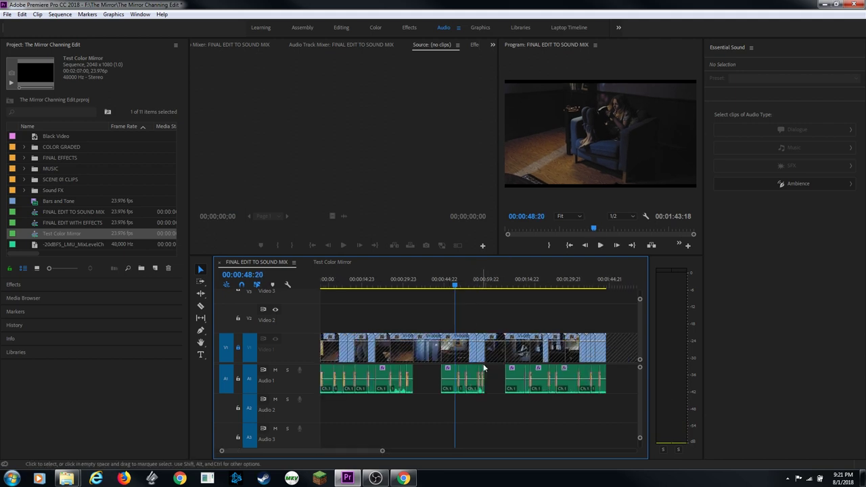
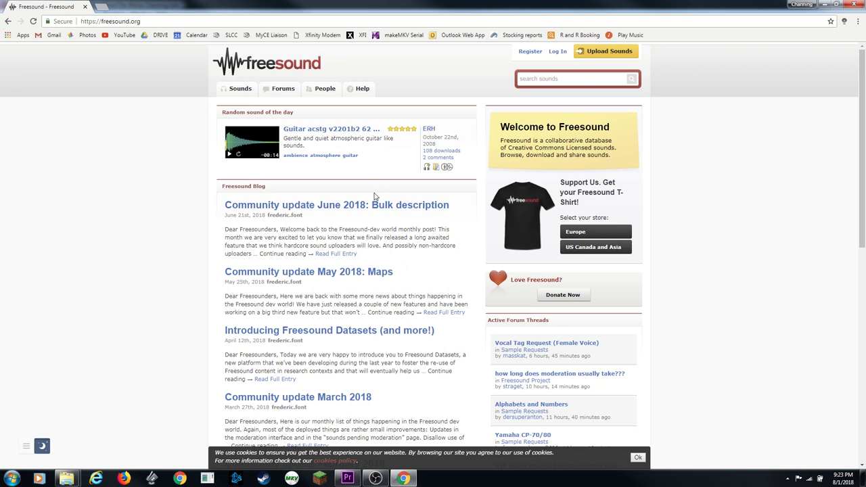
Step: Search Freesound for "crickets" and preview the first result, the night wildlife ambience
click(519, 83)
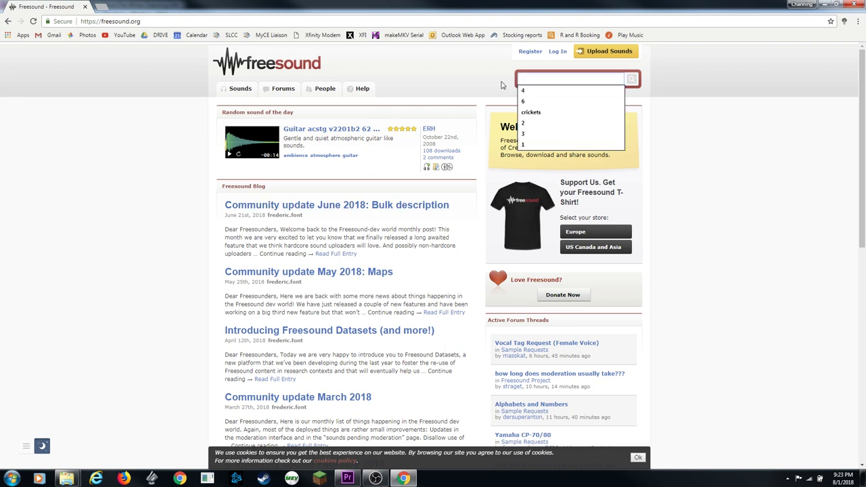
text(crickets)
key(Return)
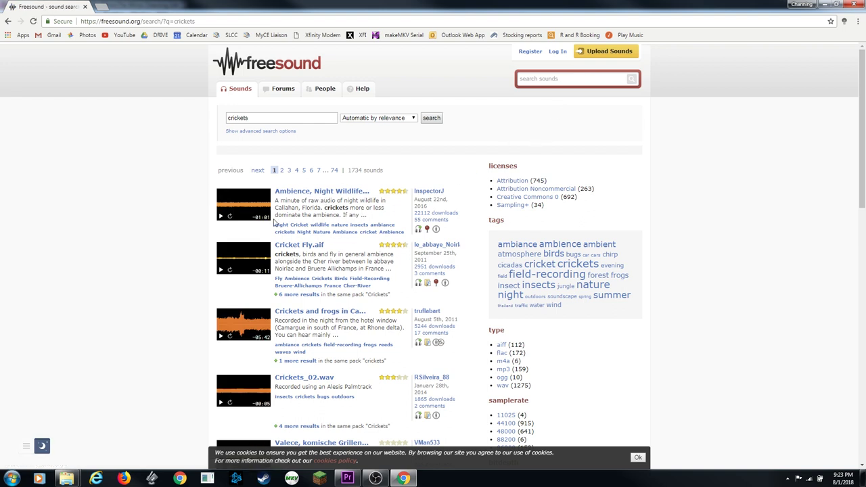
click(220, 217)
click(221, 218)
Step: Switch back to Premiere Pro and close the Chrome window
click(823, 7)
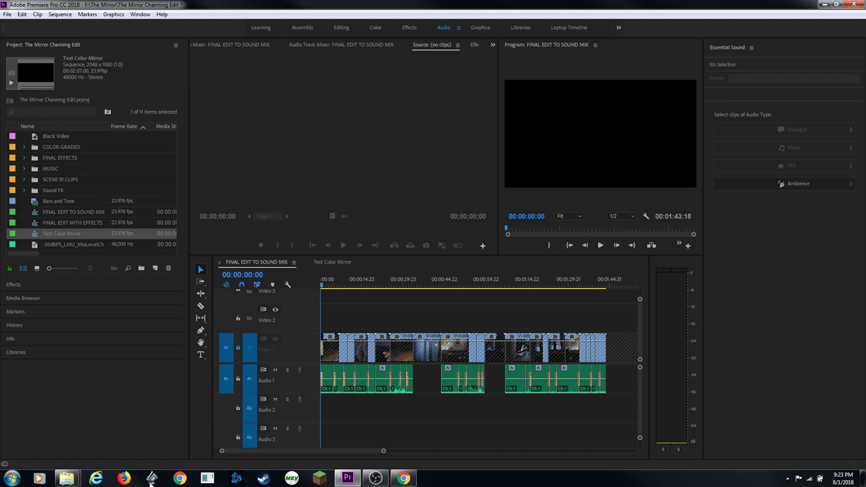
right_click(404, 479)
click(426, 459)
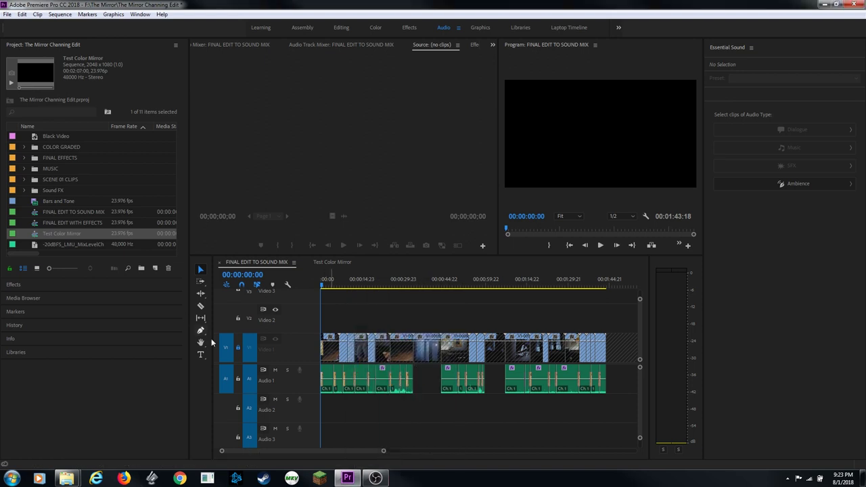
Step: Expand the Sound FX bin, open the NIGHTTIME sound in the Source monitor and preview it
click(23, 190)
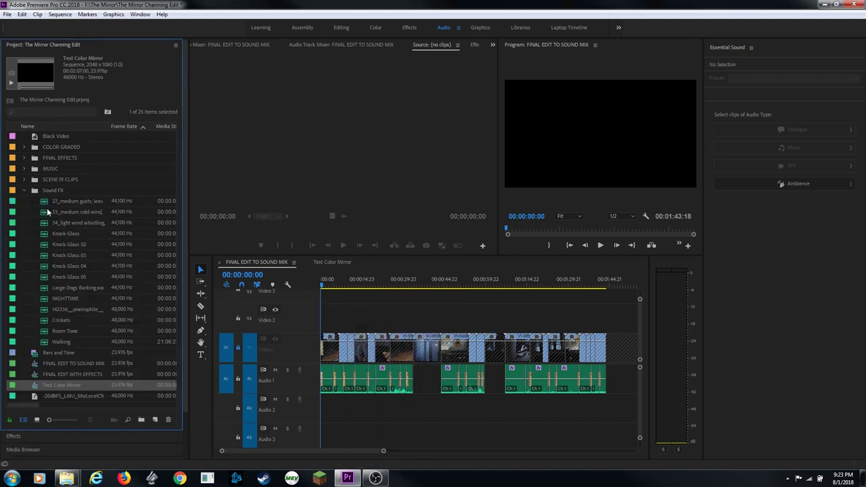
click(60, 202)
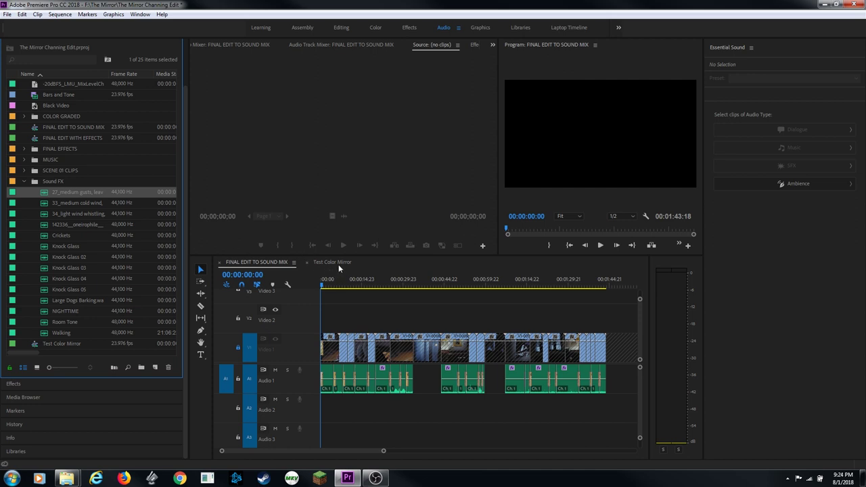
click(262, 345)
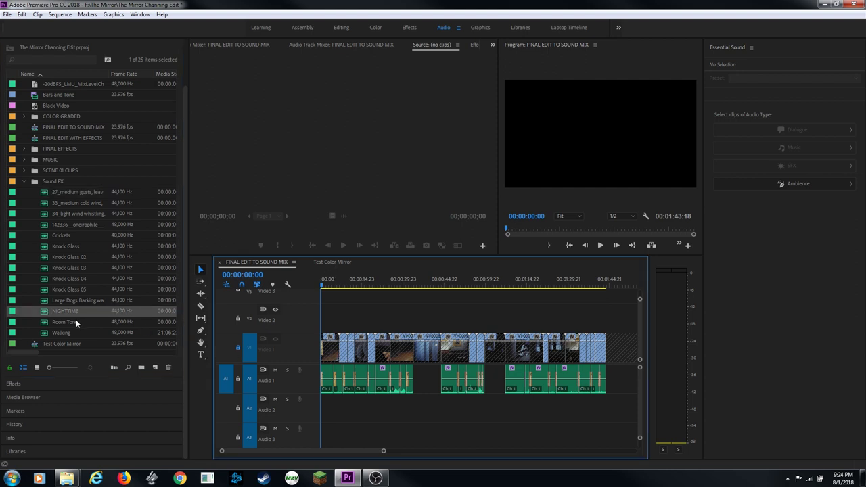
double_click(49, 312)
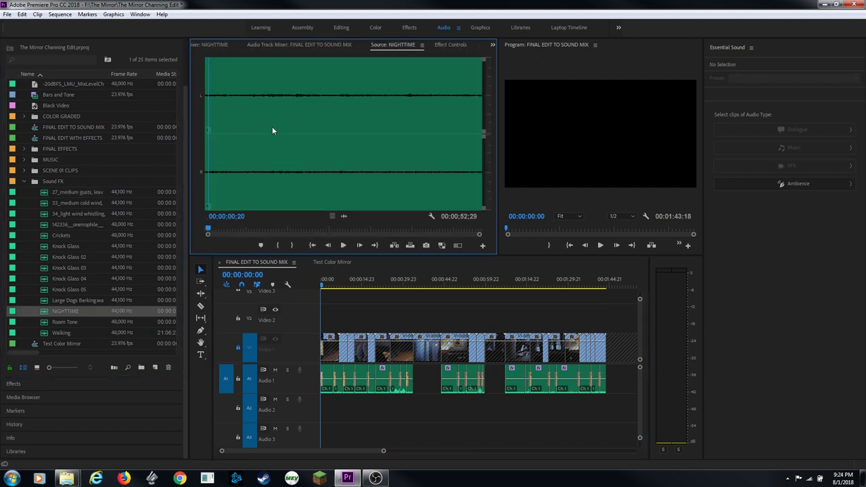
key(space)
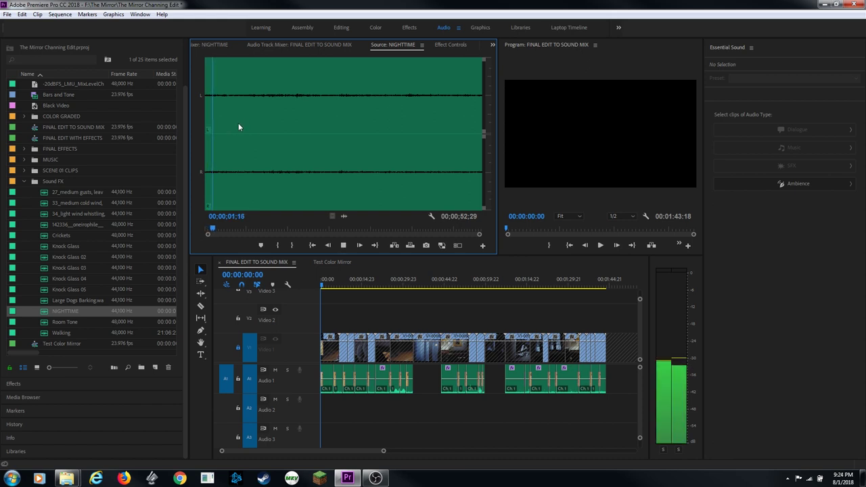
key(space)
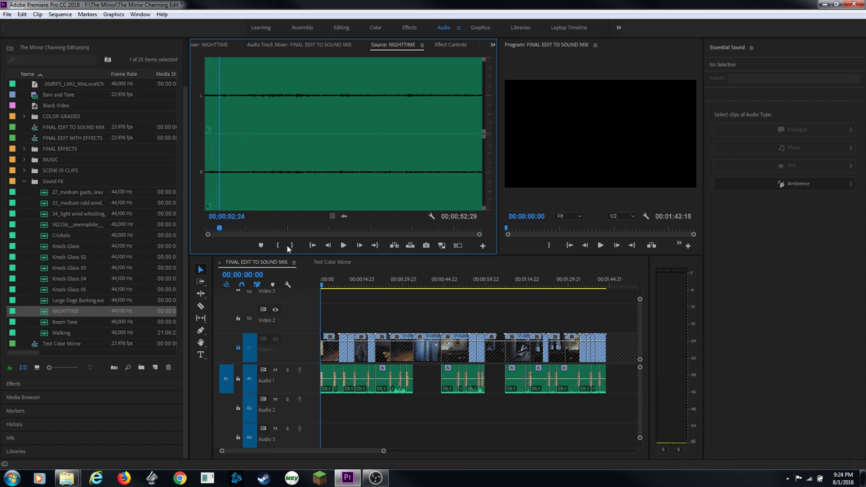
Step: Widen the Program monitor and skim the sequence to 00:00:59:10
click(329, 294)
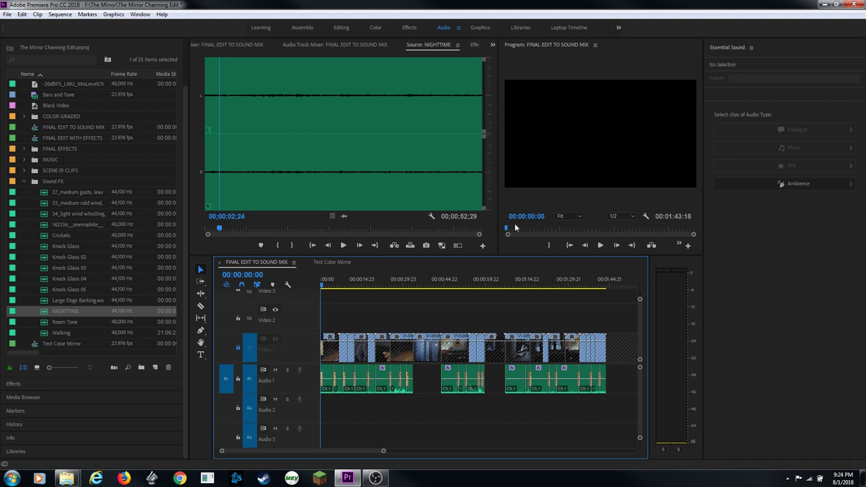
drag(495, 197, 442, 155)
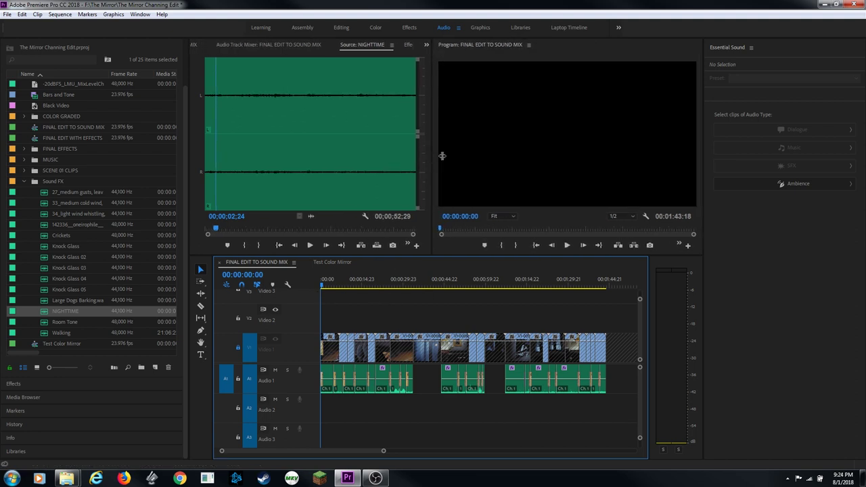
click(417, 285)
drag(417, 285, 484, 291)
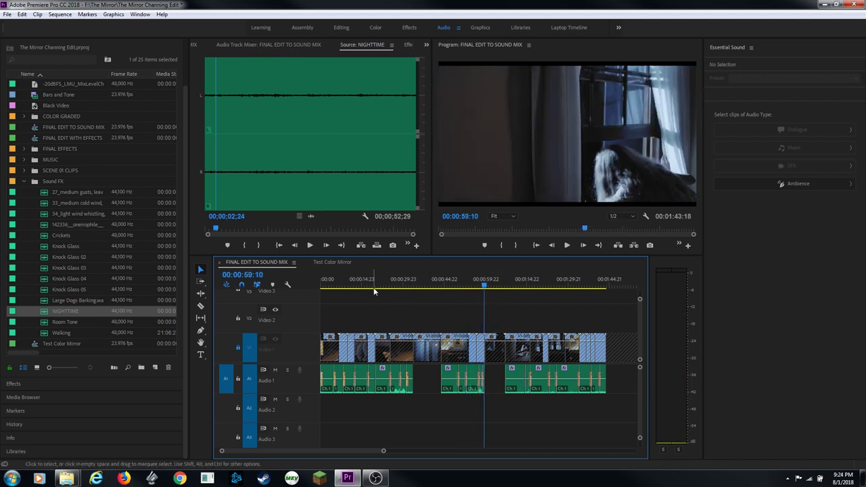
Step: Return the playhead to the sequence start and patch the source audio to Audio 2
key(Home)
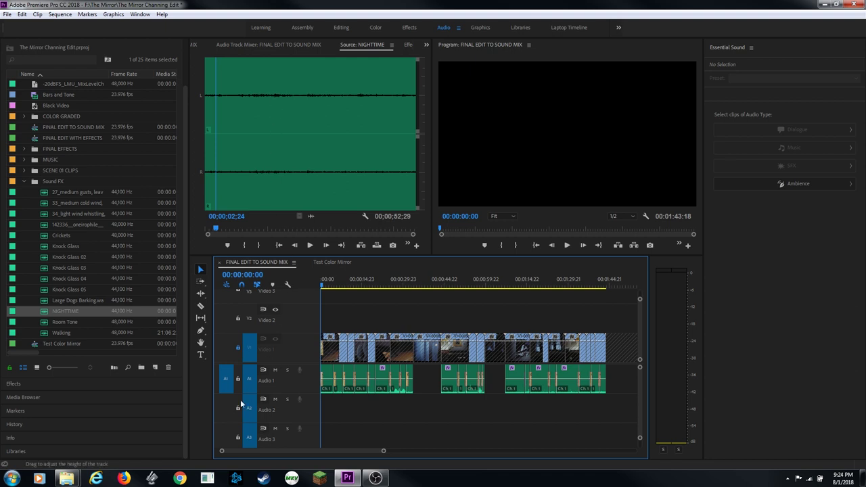
drag(226, 379, 228, 415)
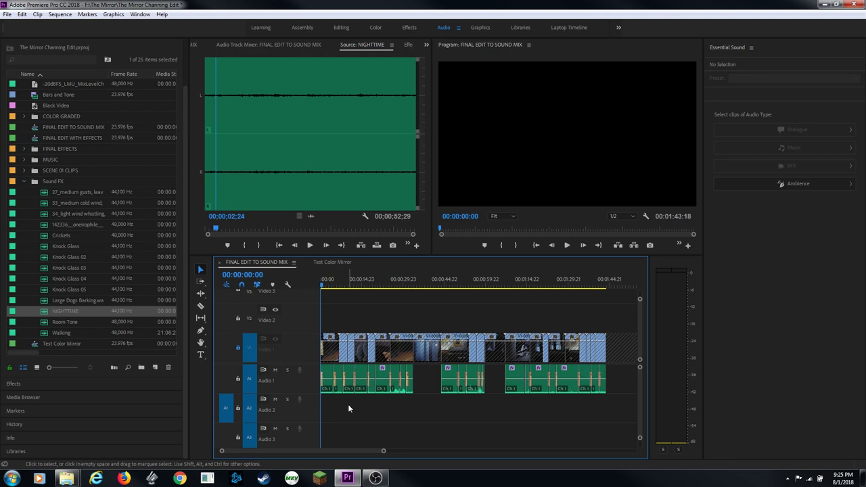
key(equal)
key(equal)
key(equal)
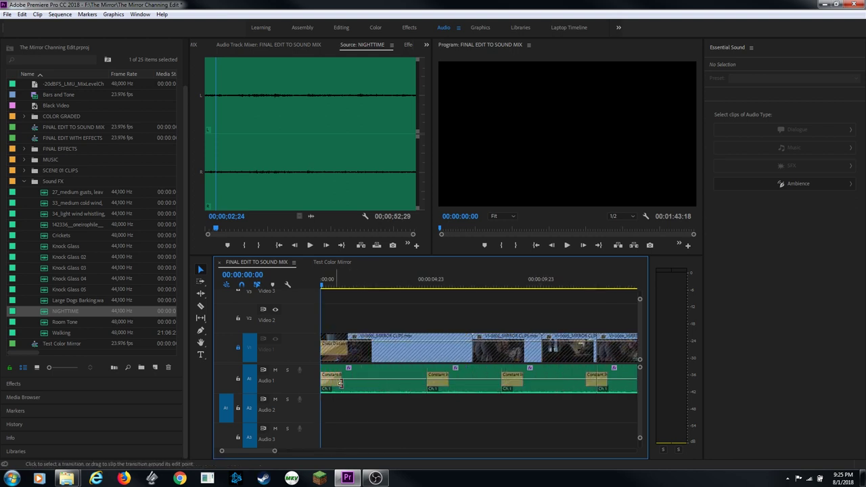
Step: Mark the In point at the start of the NIGHTTIME sound in the Source monitor and preview it briefly
drag(216, 77, 193, 93)
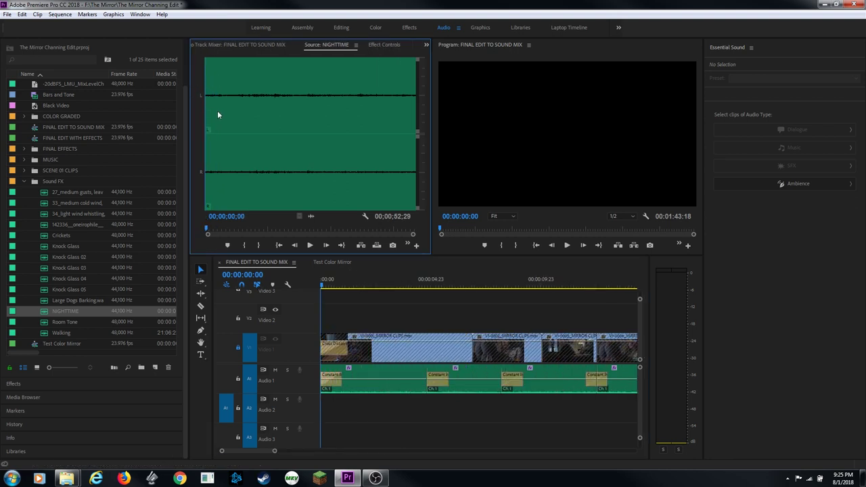
click(220, 132)
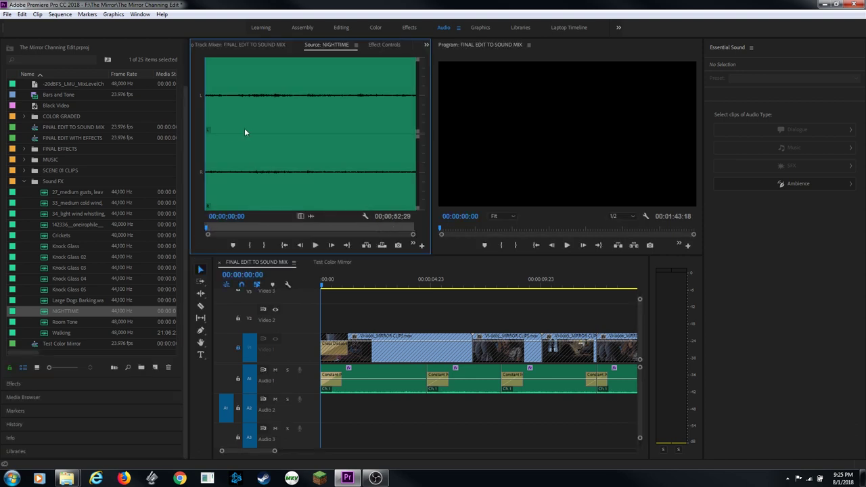
key(space)
click(346, 293)
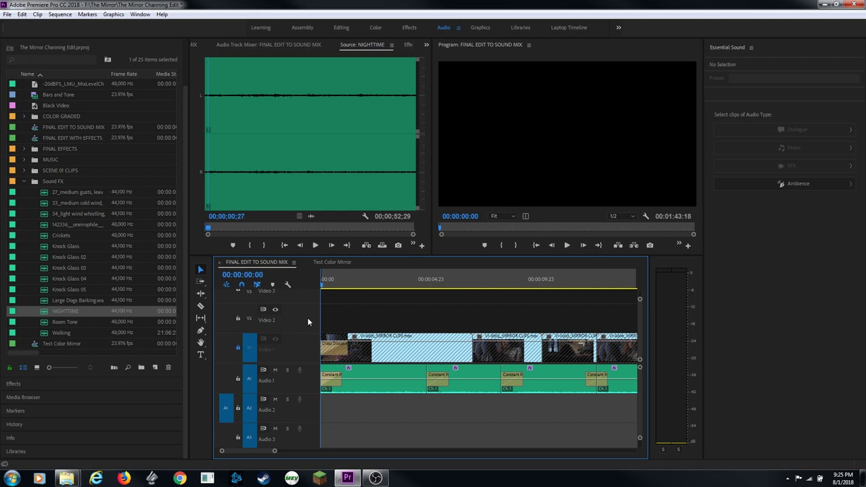
Step: Overwrite NIGHTTIME onto Audio 2 from the sequence start to an Out point at 00:00:33:17, where the first production audio section ends
key(minus)
key(minus)
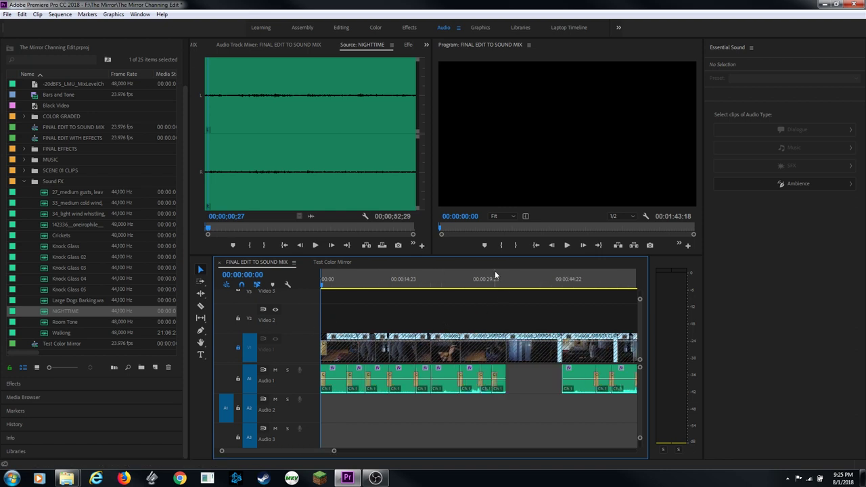
click(494, 277)
key(Down)
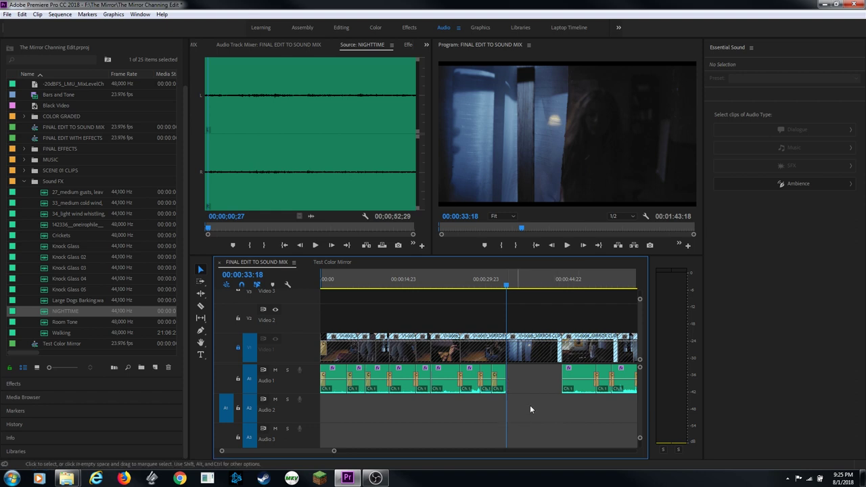
key(o)
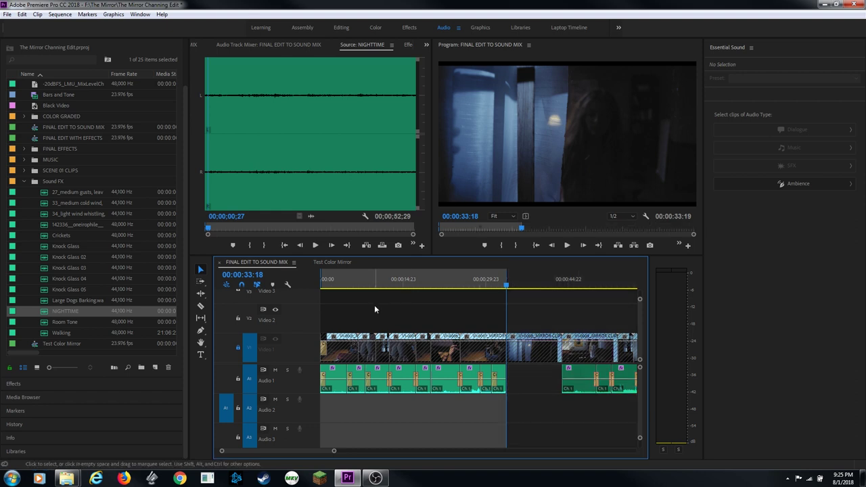
key(=)
key(=)
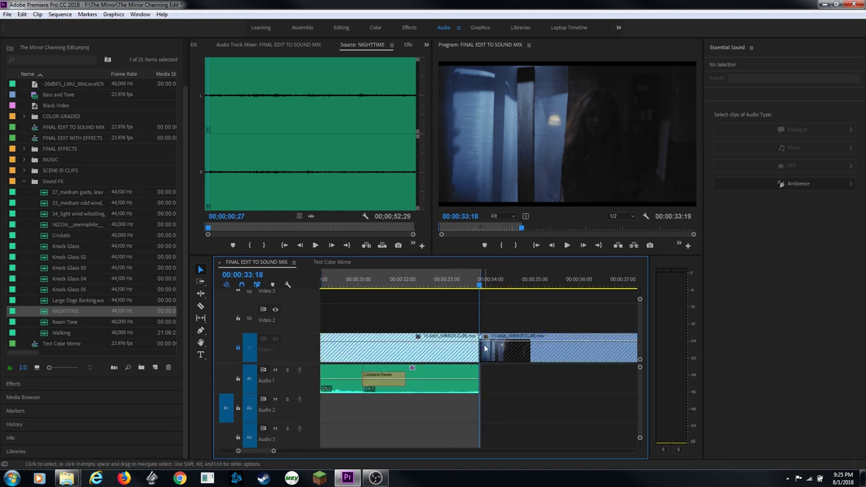
key(Left)
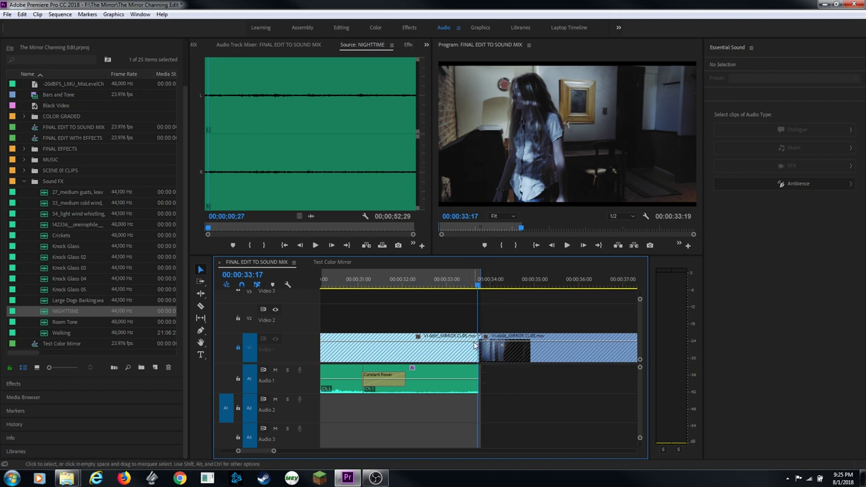
key(Right)
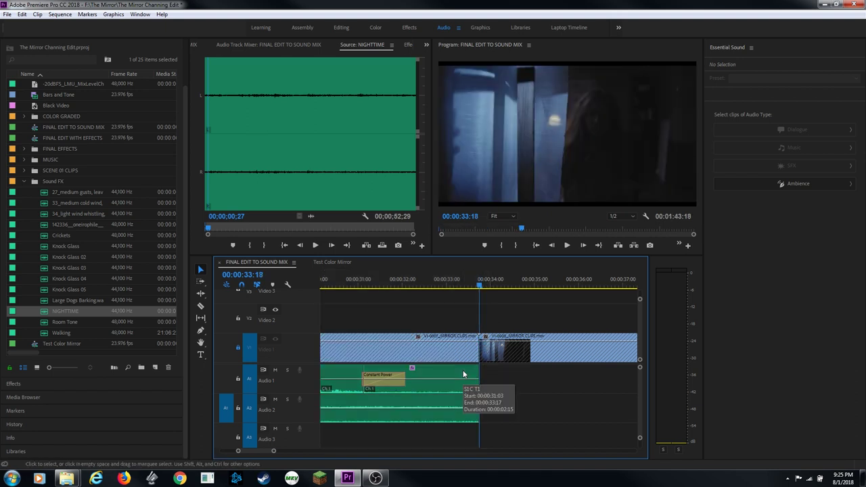
Step: Mark the gap without production audio from 00:00:33:18 to 00:00:43:20 and overwrite it with NIGHTTIME on Audio 2
key(minus)
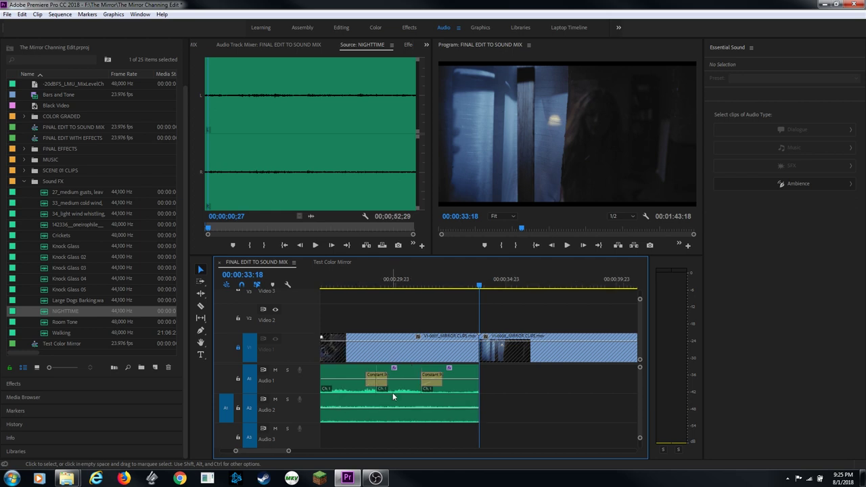
key(minus)
key(minus)
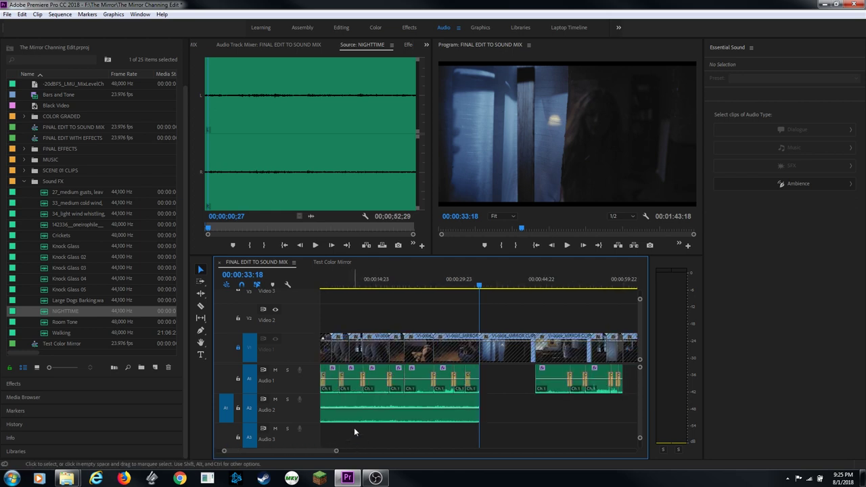
key(minus)
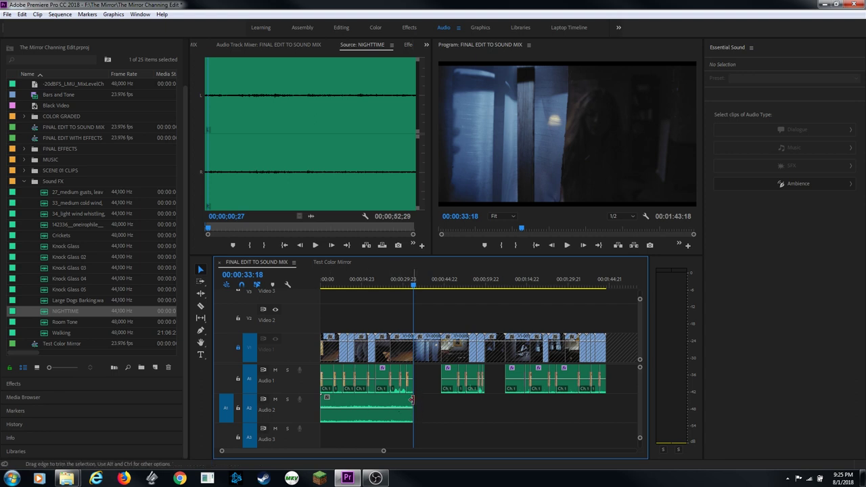
key(equal)
key(equal)
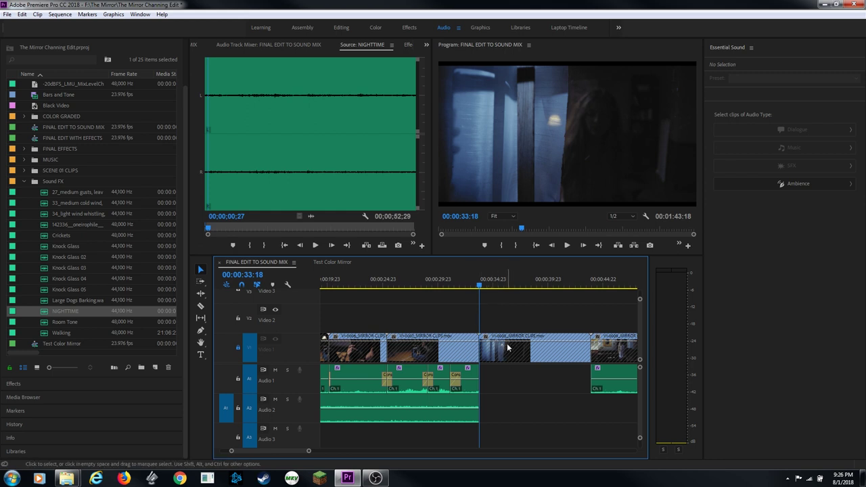
key(i)
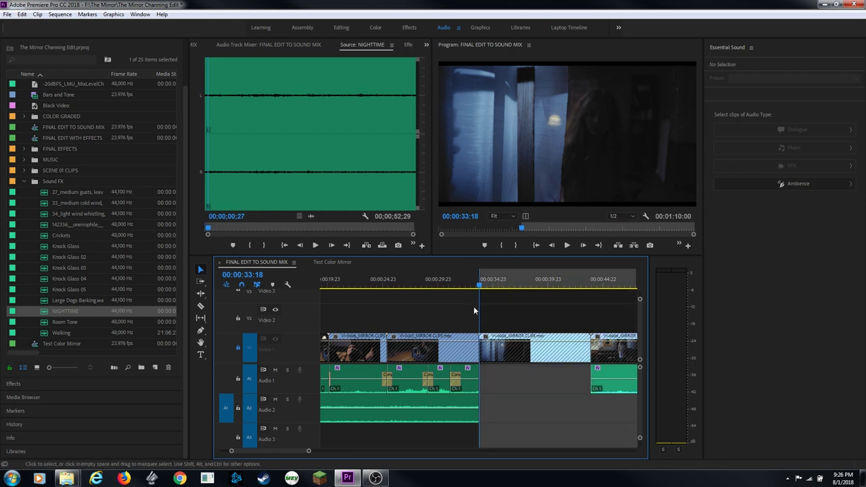
key(Down)
key(o)
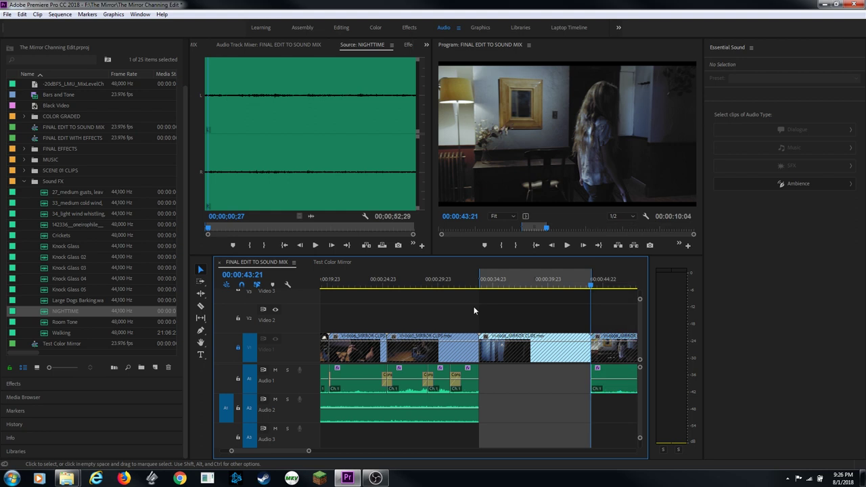
key(Left)
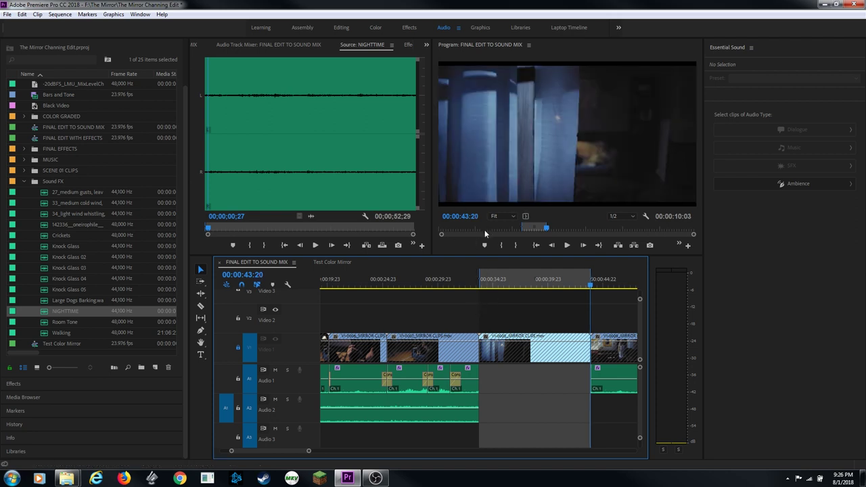
key(period)
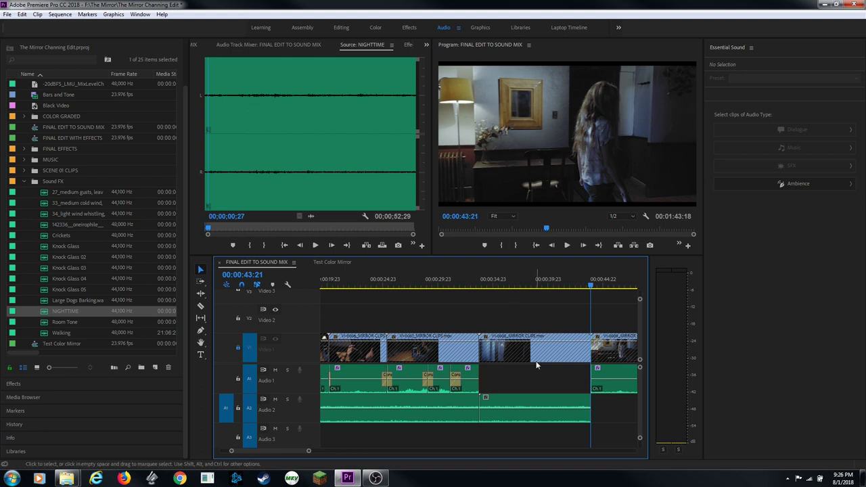
Step: Overwrite NIGHTTIME onto Audio 2 beneath the second production audio section, from 00:00:43:21 to 00:00:59:17
scroll(619, 391, down, 3)
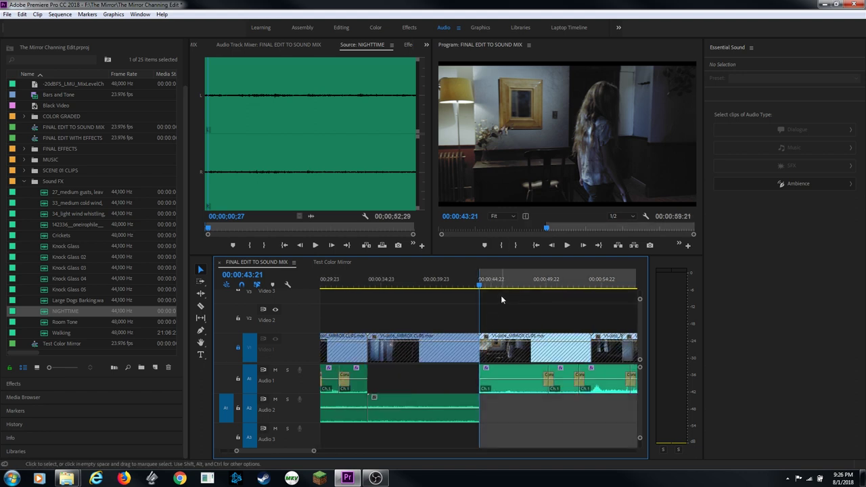
key(Down)
key(equal)
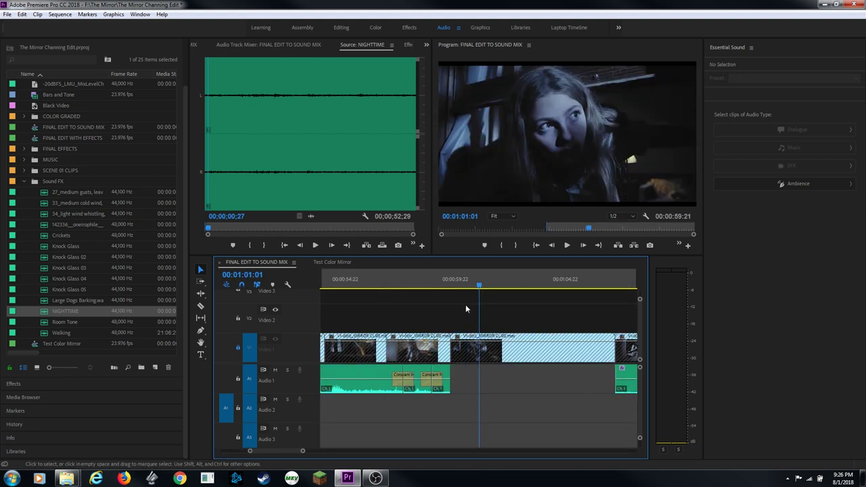
key(Left)
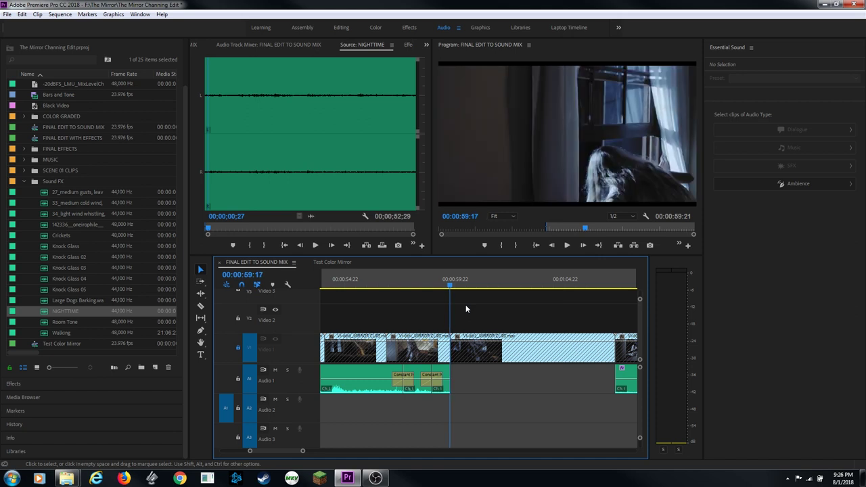
key(o)
key(period)
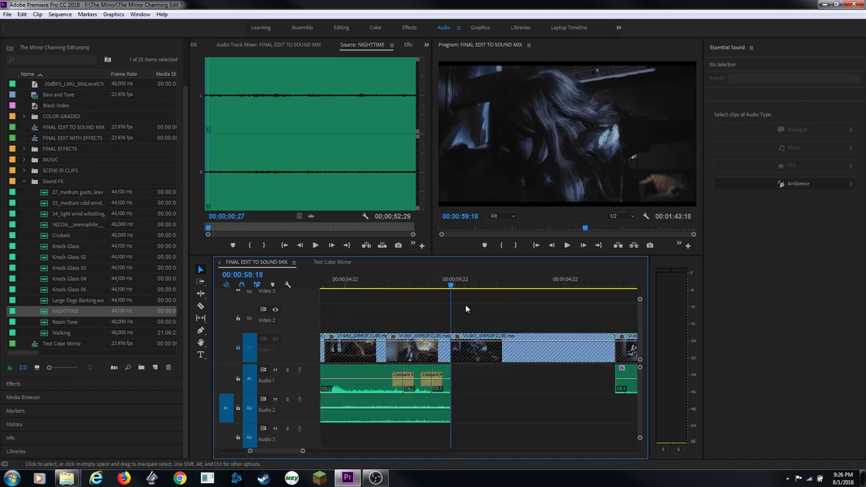
Step: Fill the second gap in the production audio, 00:00:59:18 to 00:01:07:04, with NIGHTTIME on Audio 2
key(i)
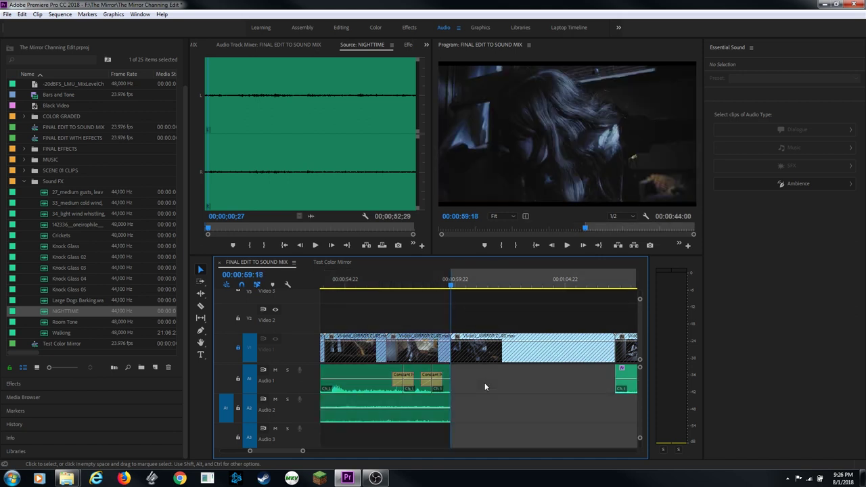
key(Down)
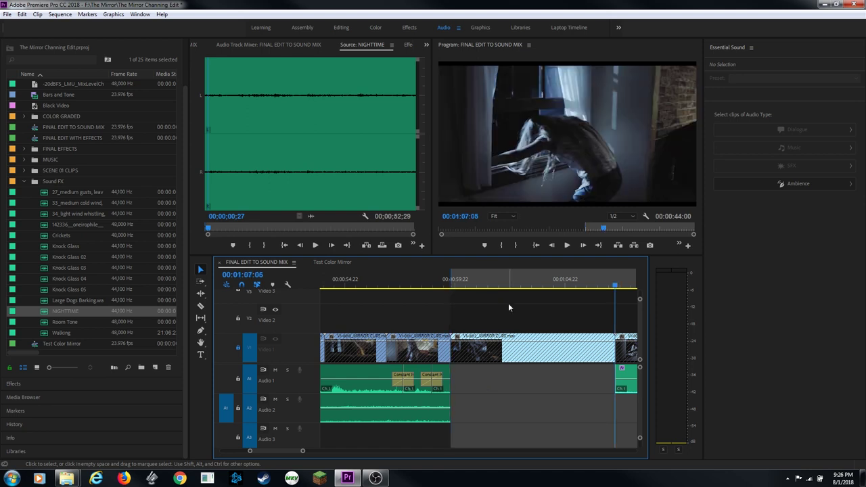
key(Left)
key(Left)
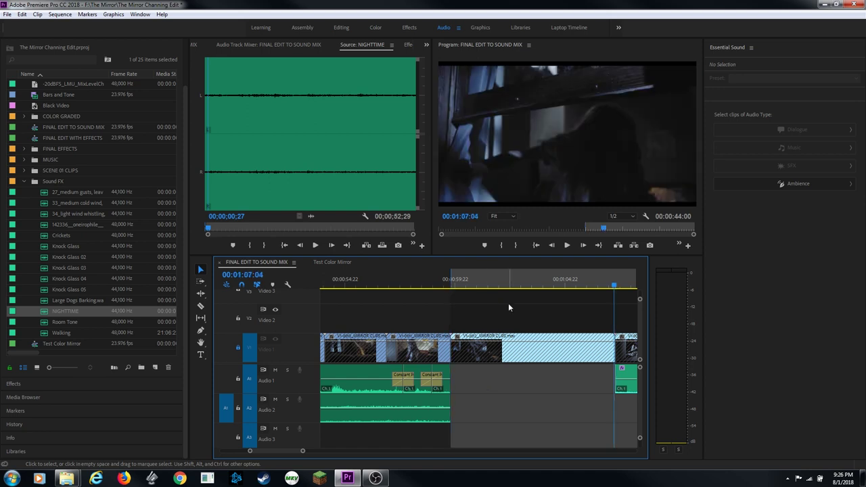
key(o)
key(period)
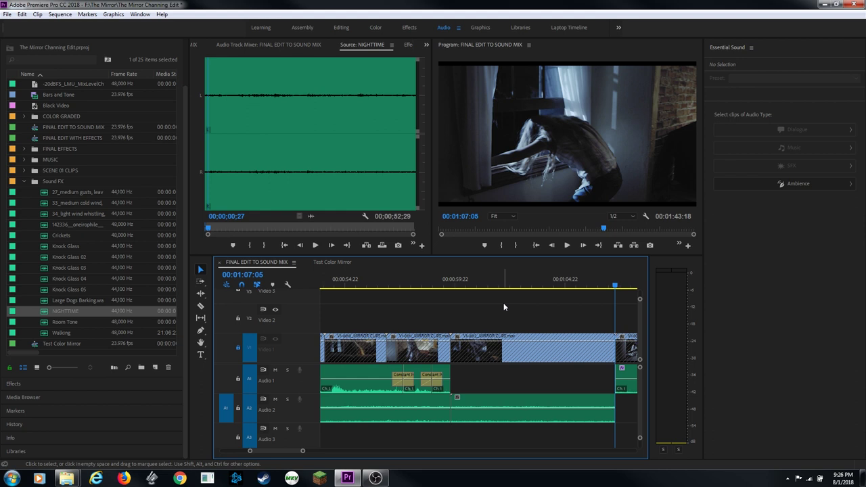
Step: Overwrite NIGHTTIME onto Audio 2 from 00:01:07:05 through the end of the sequence
key(i)
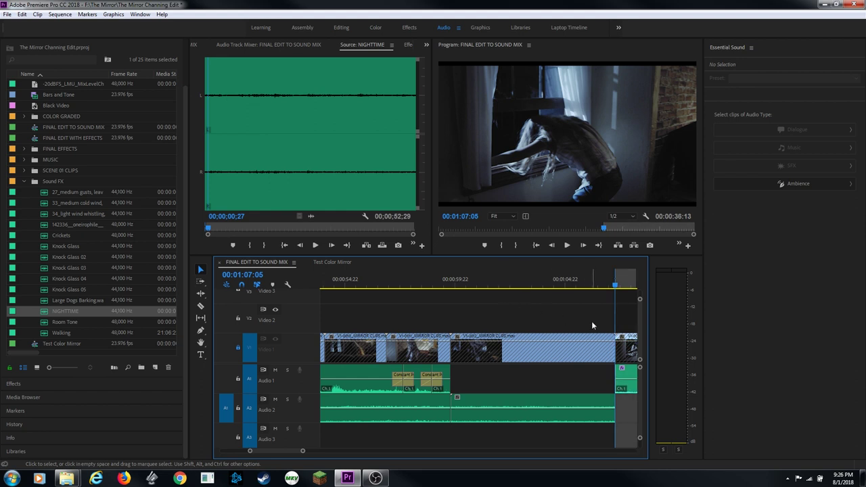
key(End)
key(backslash)
key(period)
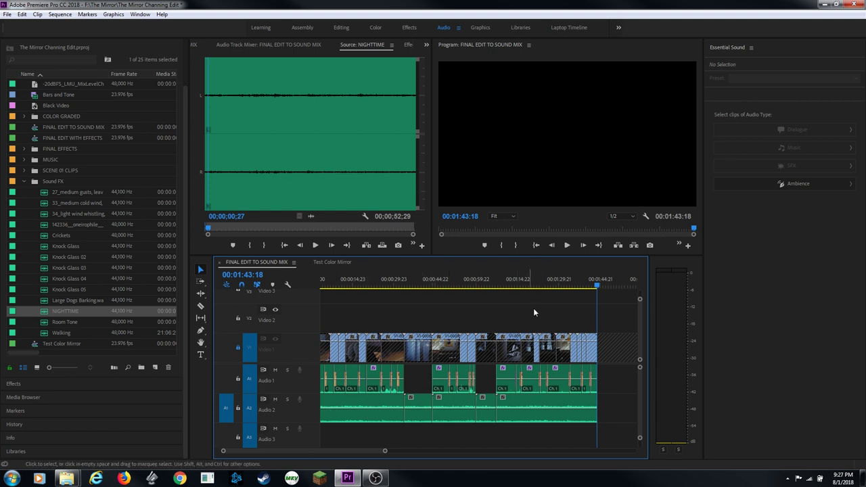
Step: Add an audio transition at the start of the first NIGHTTIME clip on Audio 2 and play the sequence's opening
key(=)
key(Home)
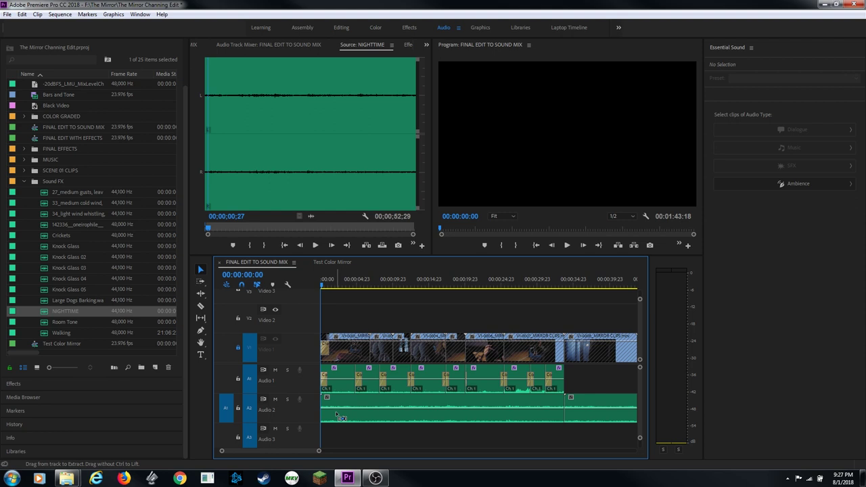
key(space)
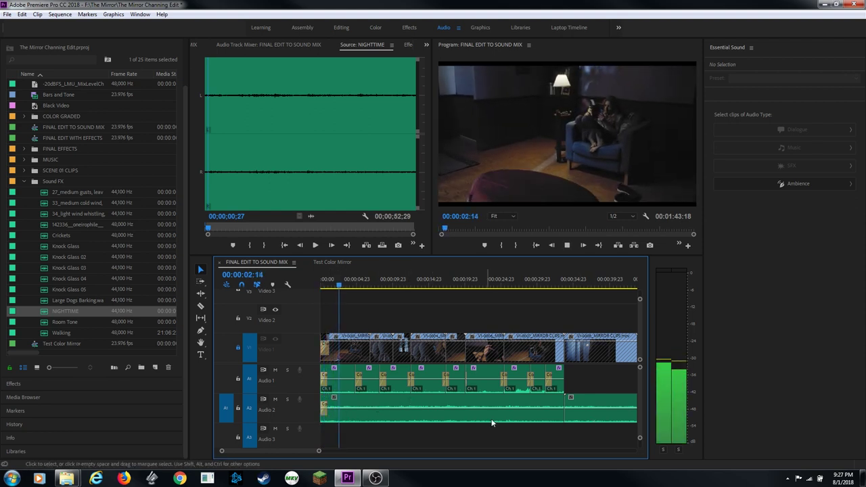
key(space)
Step: Lower the audio gain of the first NIGHTTIME clip on Audio 2
click(412, 407)
key(g)
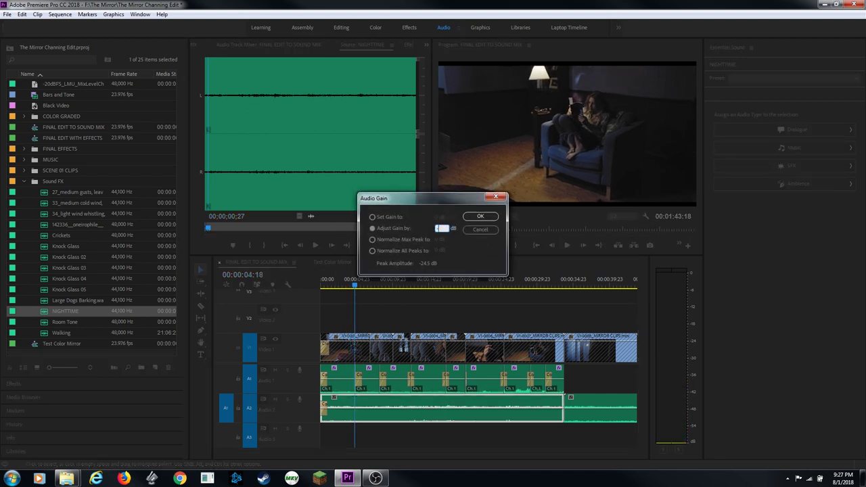
key(Return)
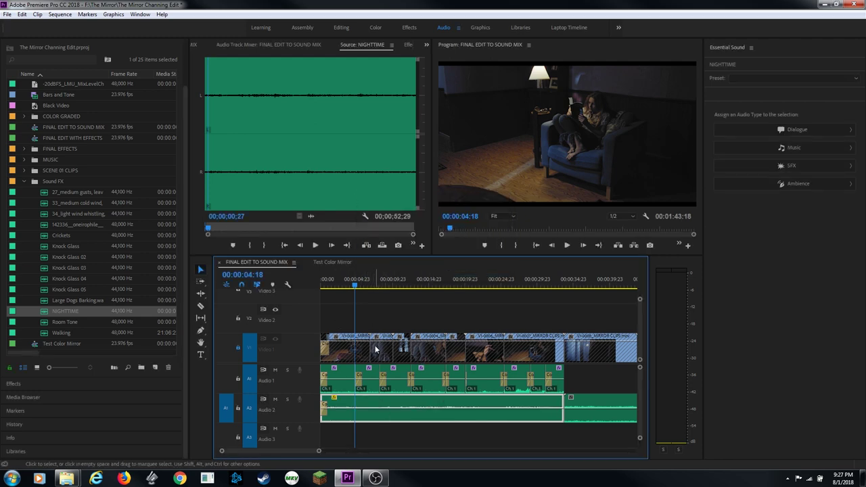
Step: Play back the opening to check the ambience level, and skim the first section, ending at the cut at 00:00:25:16
key(space)
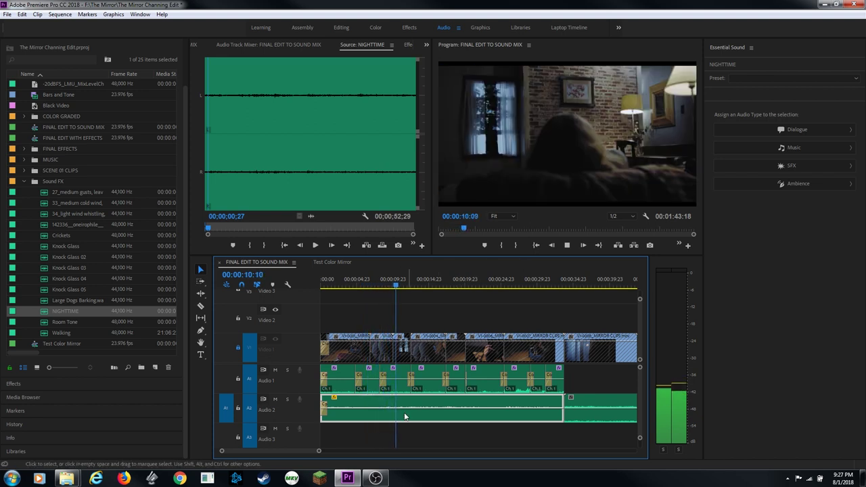
key(space)
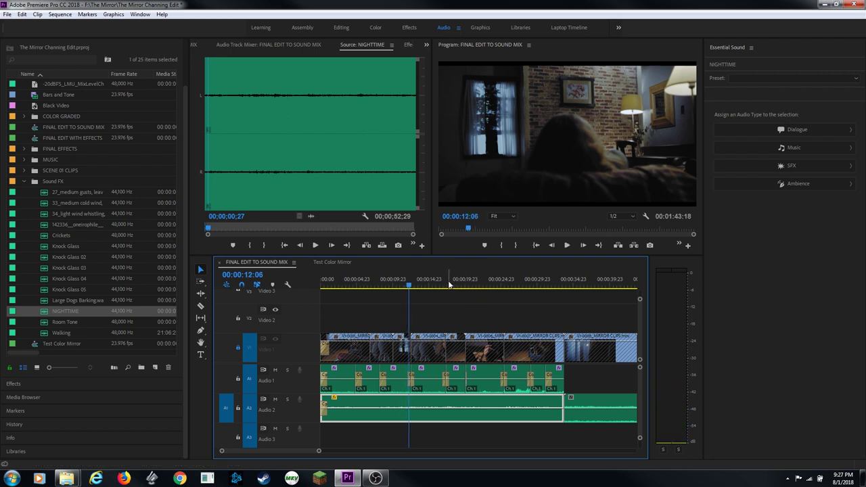
drag(449, 285, 542, 285)
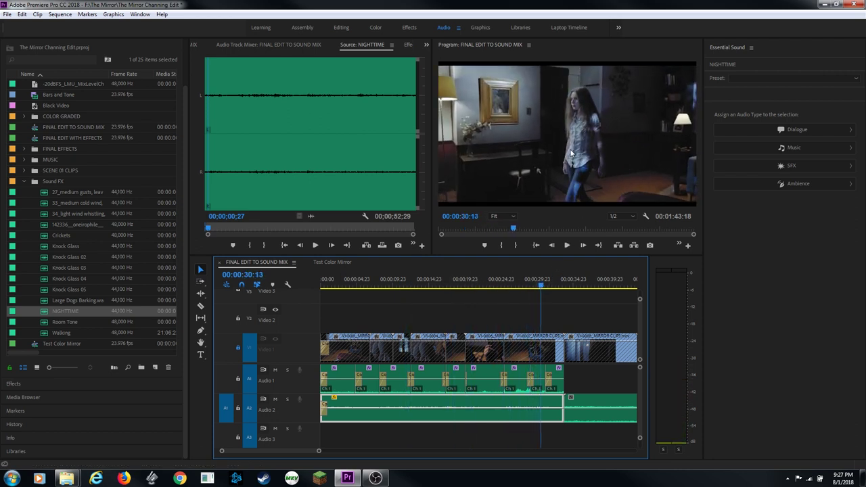
key(Up)
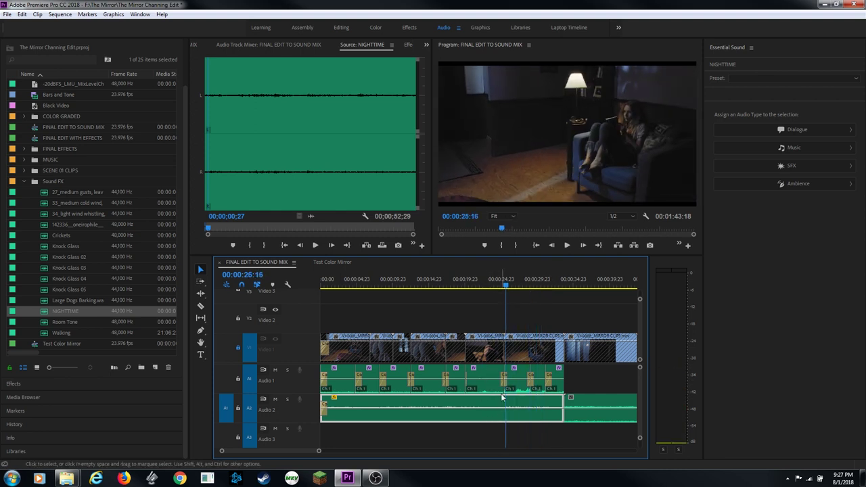
Step: Keyframe a volume rise on the first NIGHTTIME clip from about 00:00:27:16 to its end, and play back the ramp
drag(501, 418, 528, 358)
key(space)
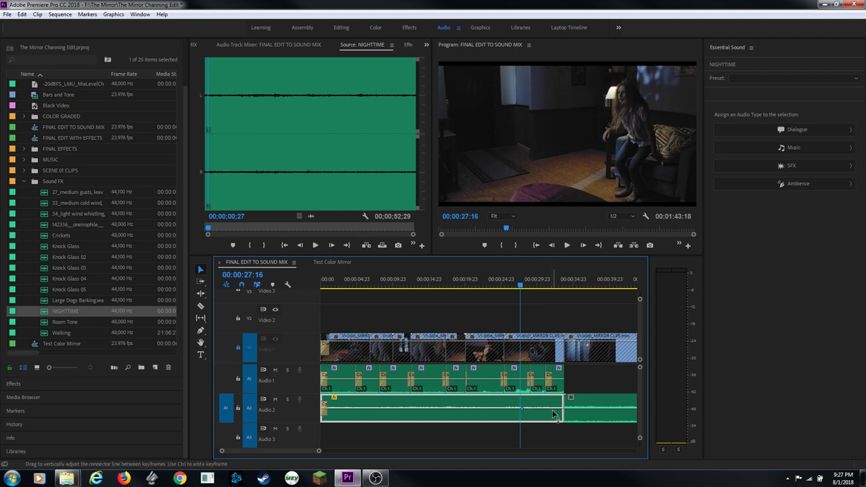
drag(527, 290, 562, 292)
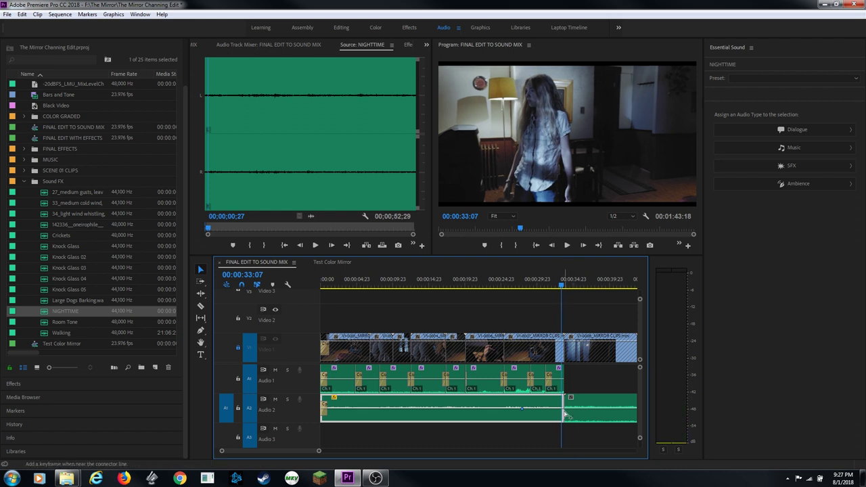
drag(562, 412, 562, 402)
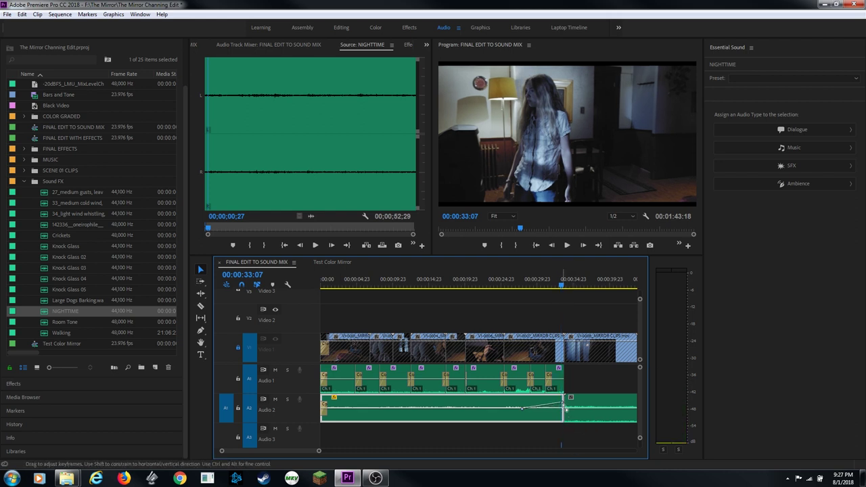
click(513, 285)
key(space)
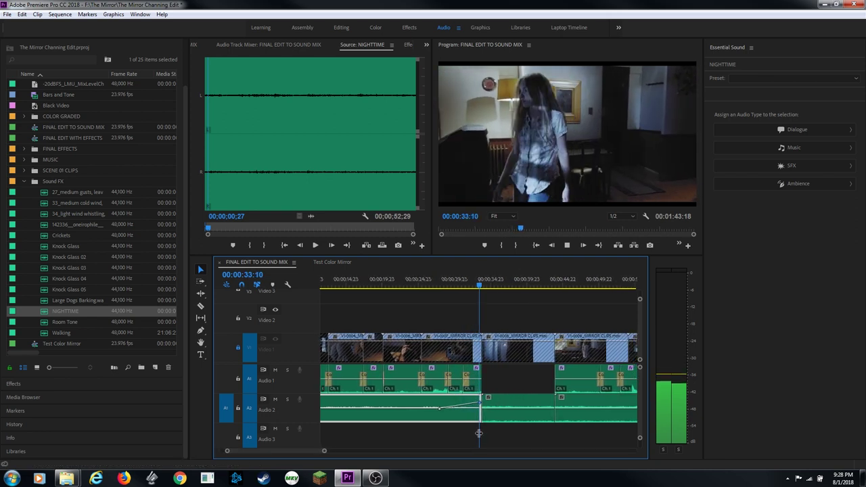
key(space)
Step: Raise the audio gain of the second NIGHTTIME clip by 3 dB and play back the transition into it from 00:00:31:22
click(493, 405)
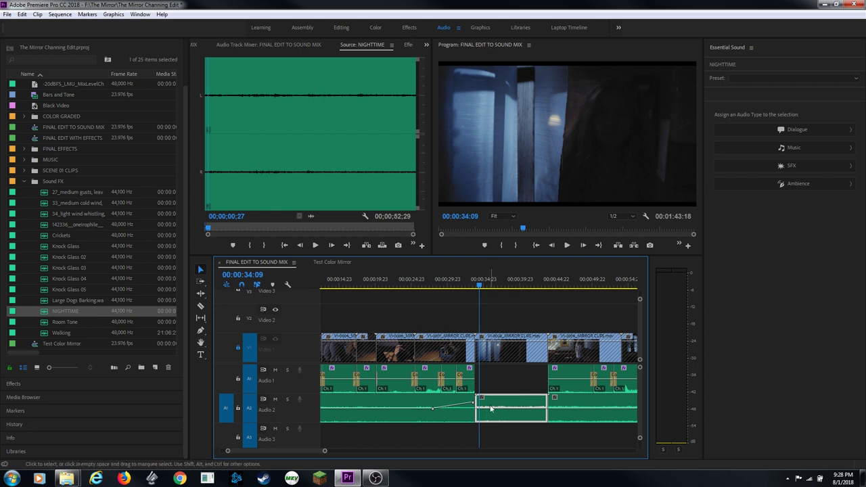
key(g)
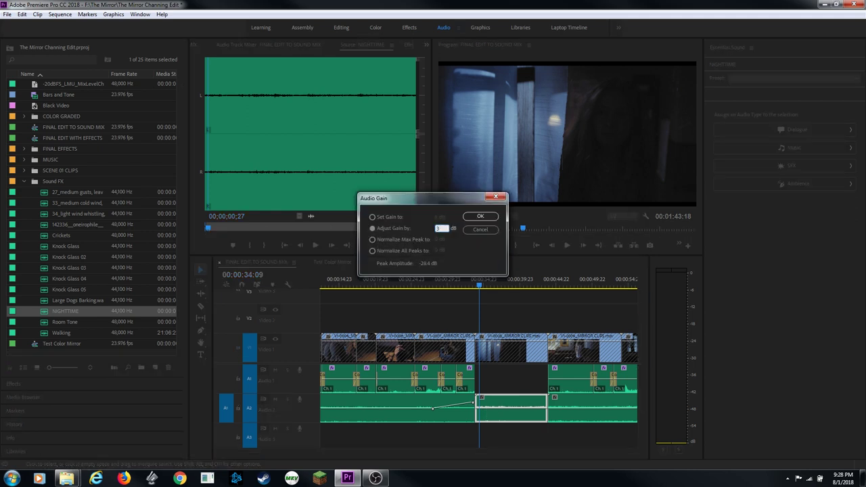
key(Return)
key(Up)
key(Up)
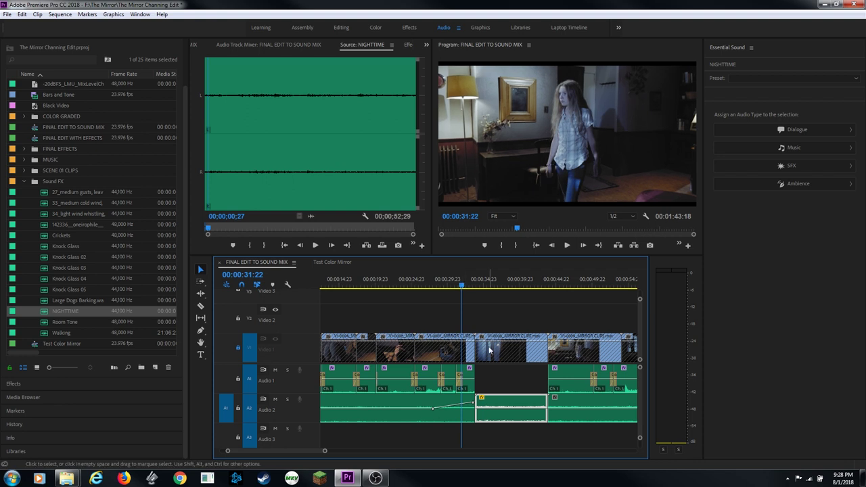
key(space)
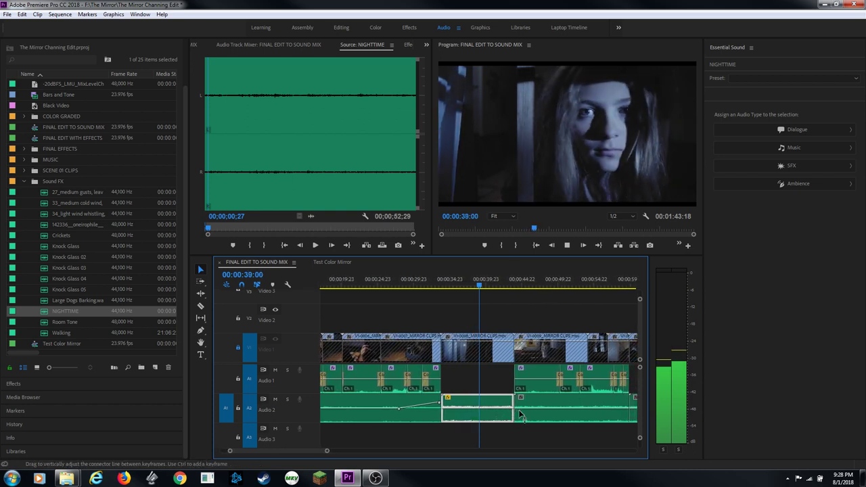
key(space)
Step: Select the third NIGHTTIME clip on Audio 2 and play across the cut into it, stopping at 00:00:44:11
click(562, 410)
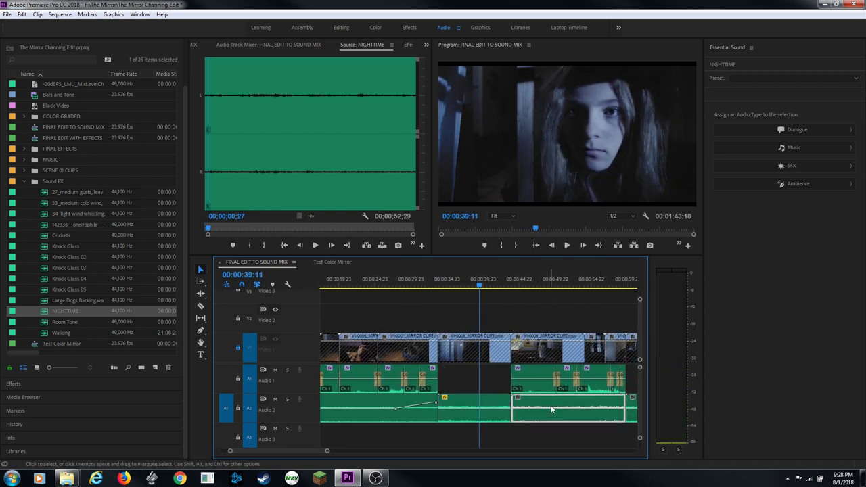
key(equal)
key(space)
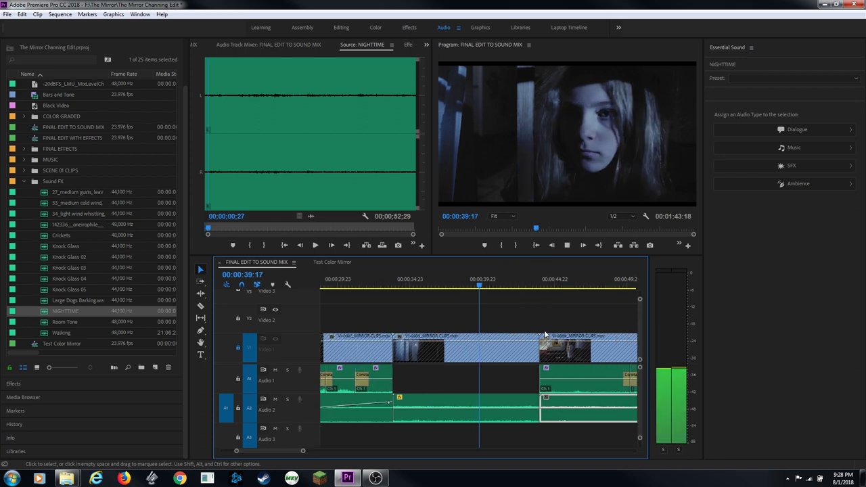
key(minus)
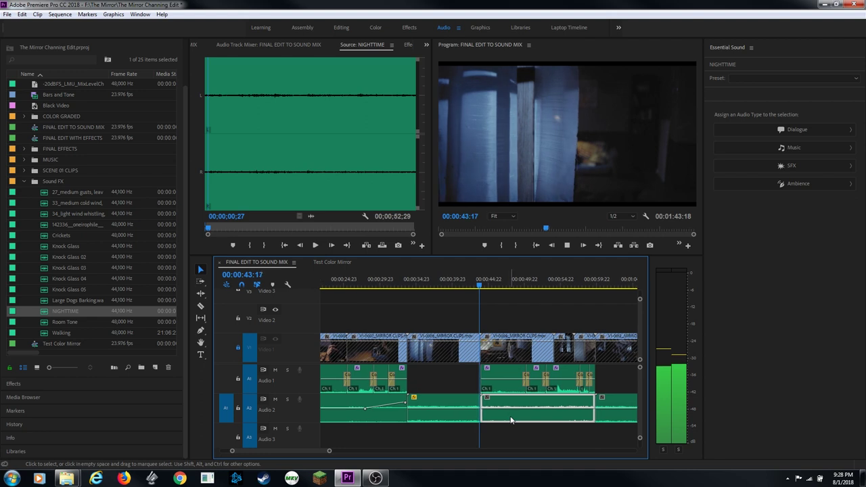
key(space)
key(equal)
key(equal)
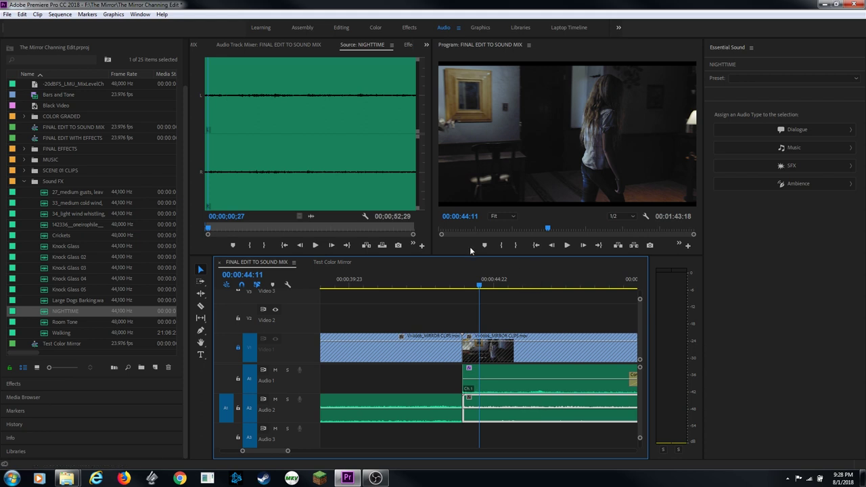
Step: Add volume keyframes to the Audio 2 clip beginning at 00:00:43:22, one at its start and one near 00:00:46:05, and adjust the starting level
drag(508, 280, 530, 280)
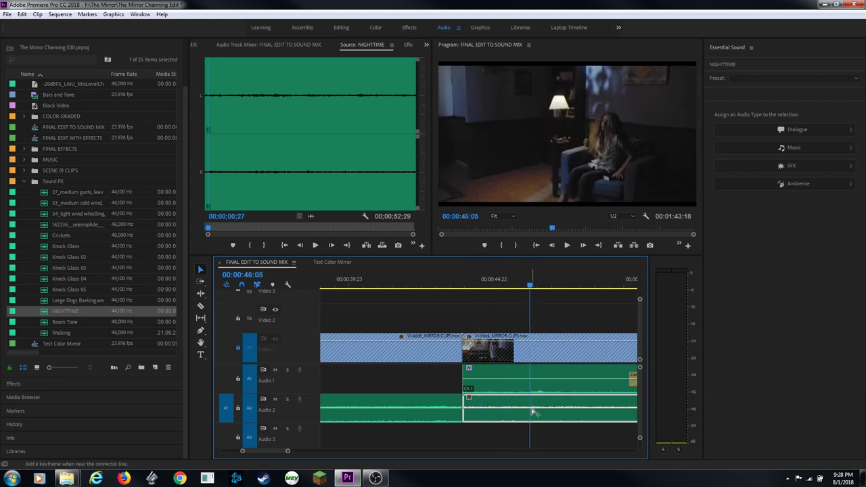
drag(534, 411, 465, 400)
key(shift+k)
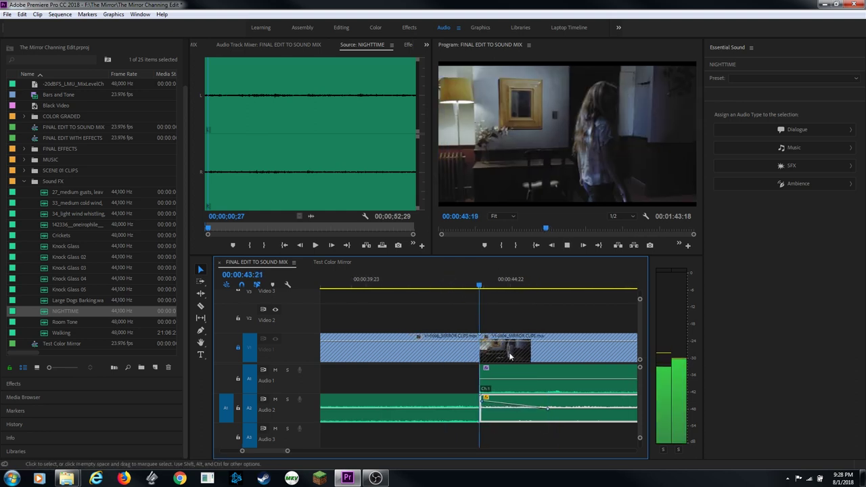
click(460, 400)
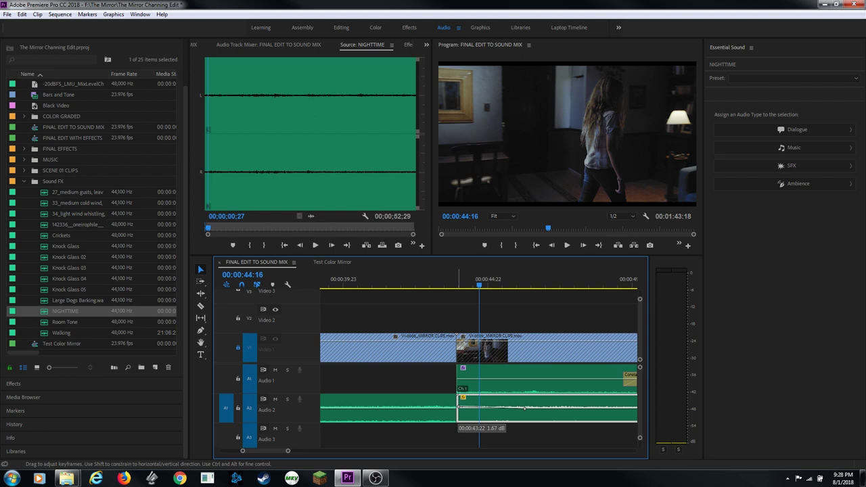
drag(460, 407, 460, 407)
key(shift+k)
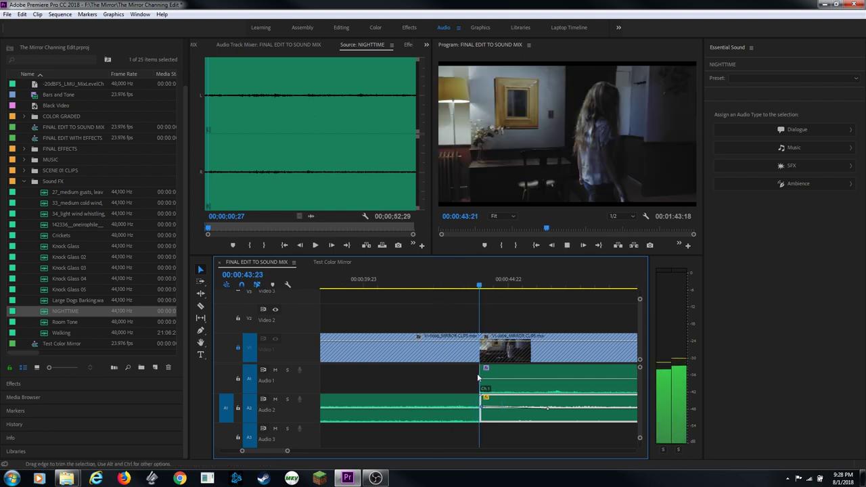
Step: Lower both volume keyframes so the Audio 2 clip gets quieter toward 00:00:46:06, and play back the transition
drag(487, 409, 480, 415)
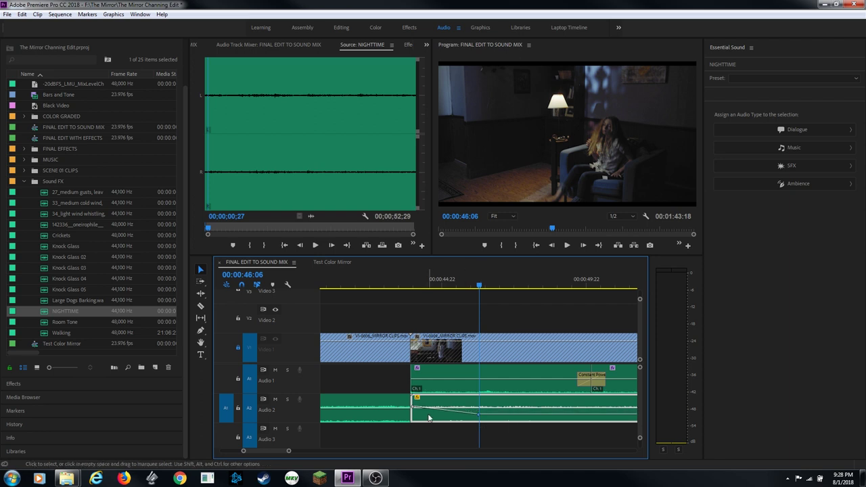
key(shift+k)
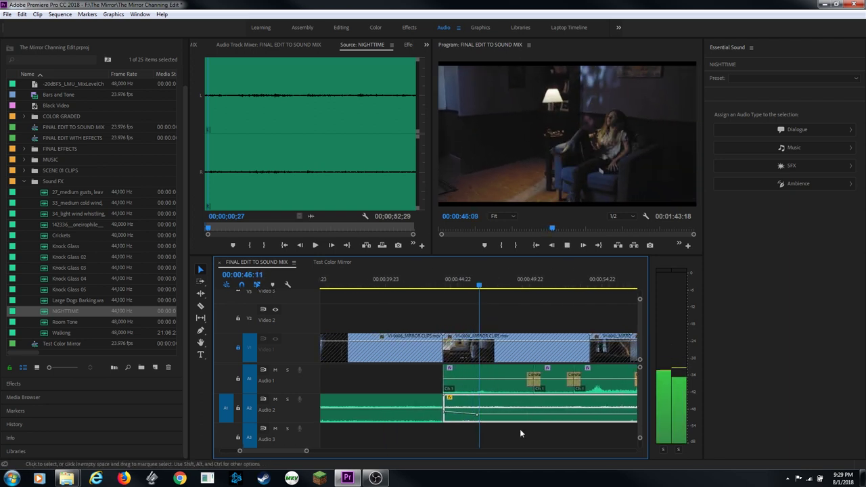
key(minus)
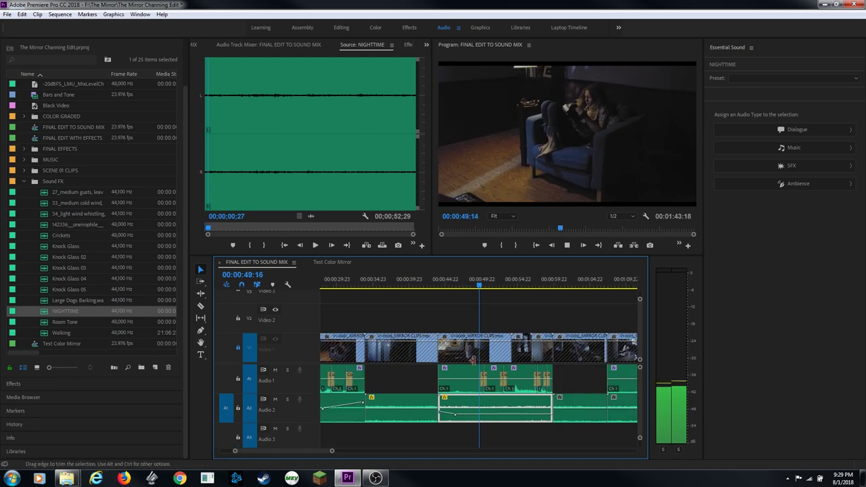
key(space)
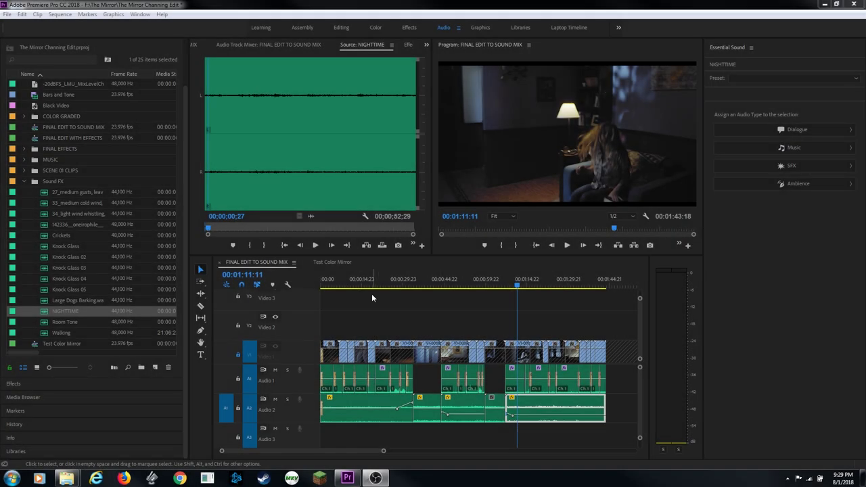
Step: Assign the first NIGHTTIME clip on Audio 2 the SFX audio type and apply the Outside Reverb preset
click(372, 284)
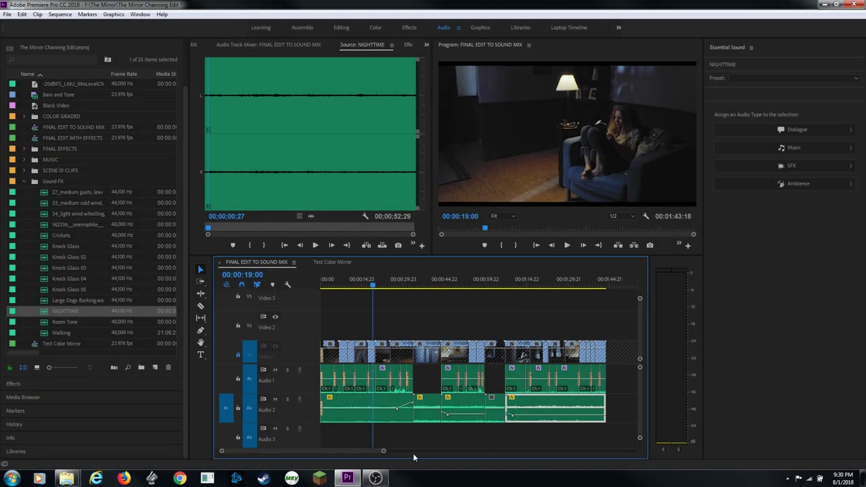
click(378, 419)
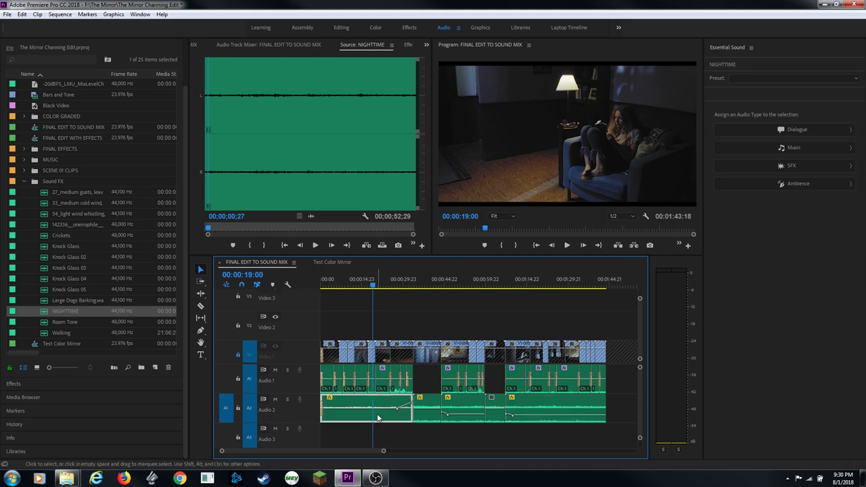
click(792, 166)
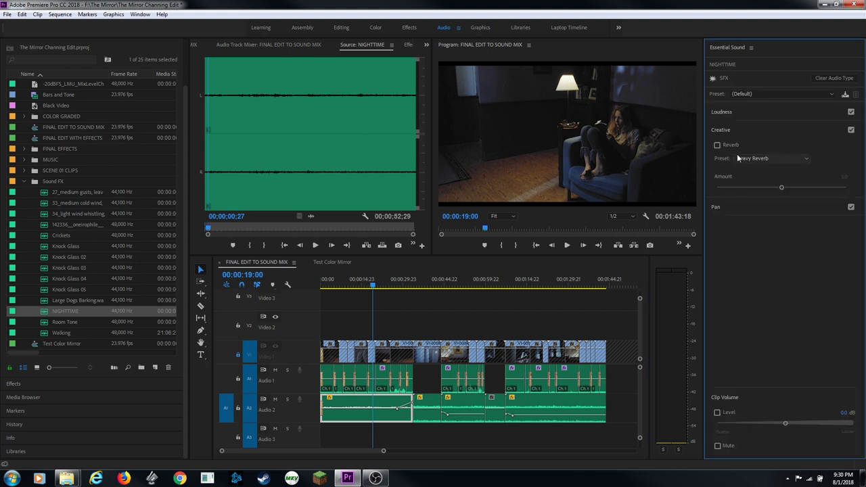
click(773, 158)
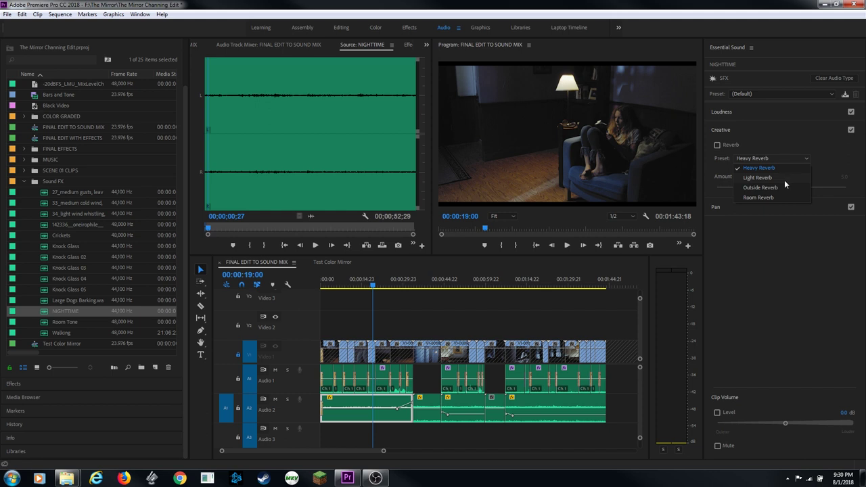
click(782, 186)
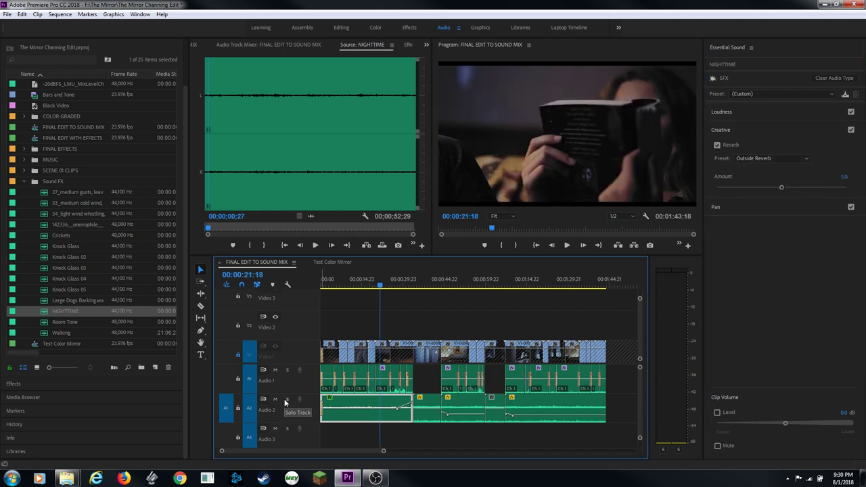
Step: Solo Audio 2, assign its second NIGHTTIME clip the SFX type, and apply the Outside Reverb preset
click(287, 399)
click(425, 285)
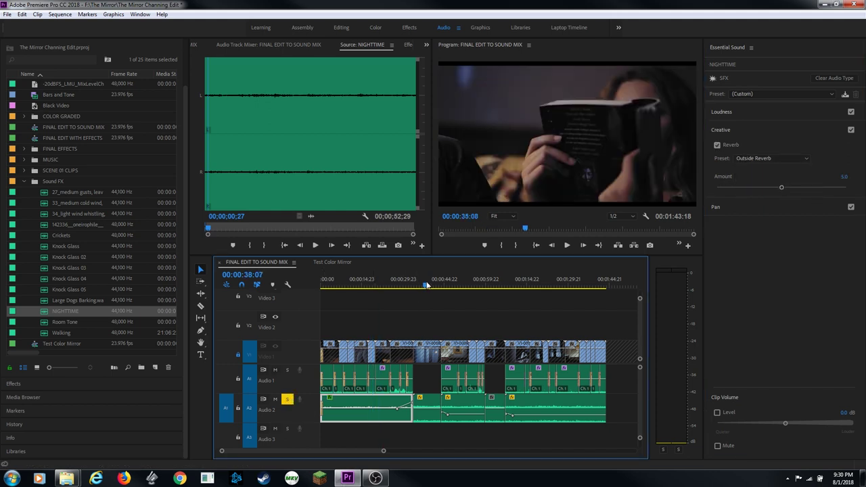
click(426, 406)
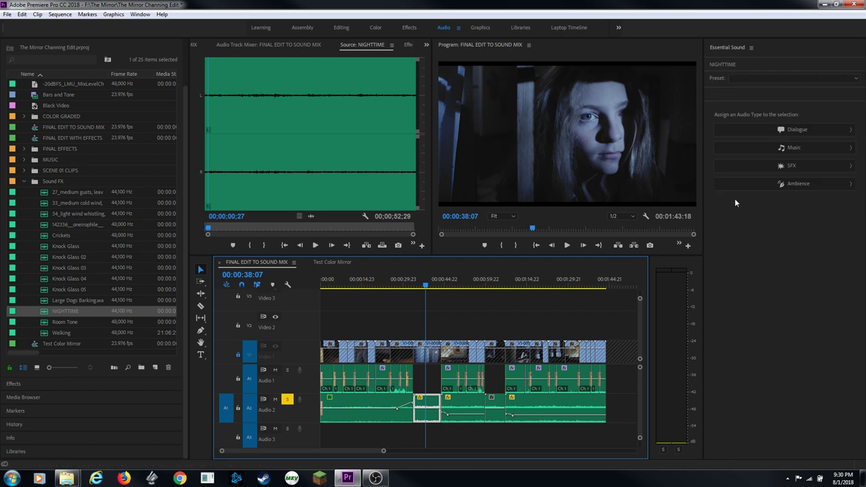
click(777, 166)
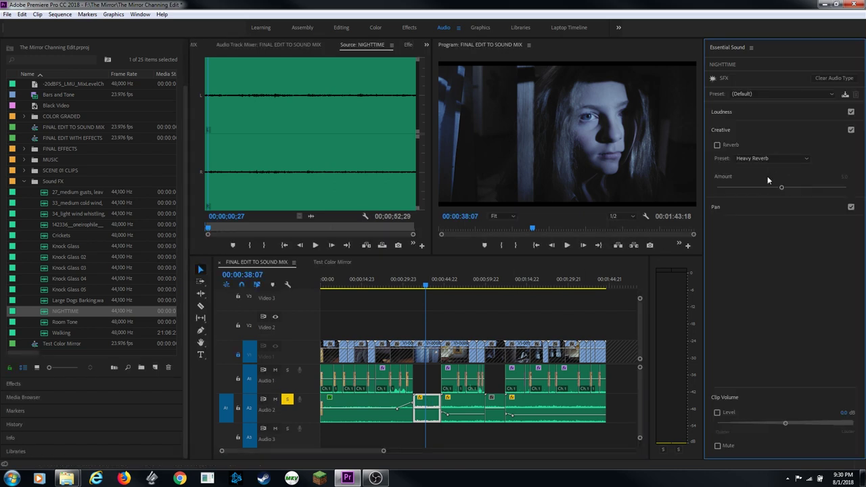
click(755, 160)
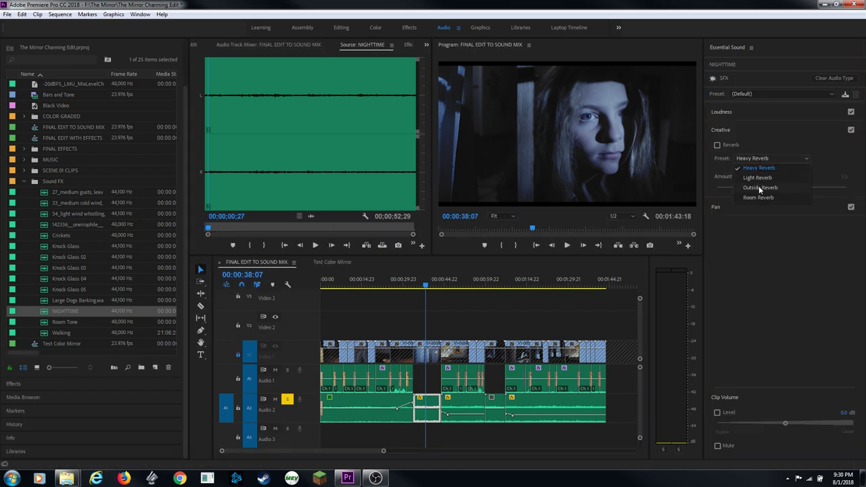
click(760, 188)
Step: Play the second Audio 2 clip from its start at 00:00:34:01 and compare its sound with reverb on and off
click(415, 285)
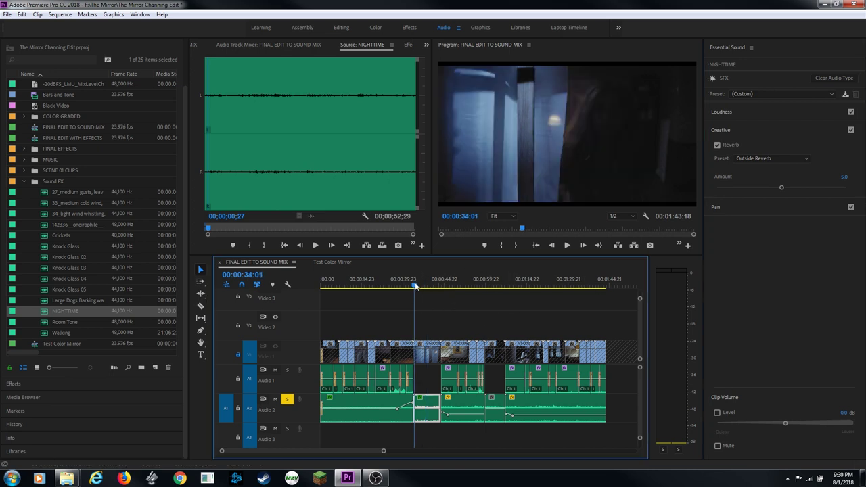
key(space)
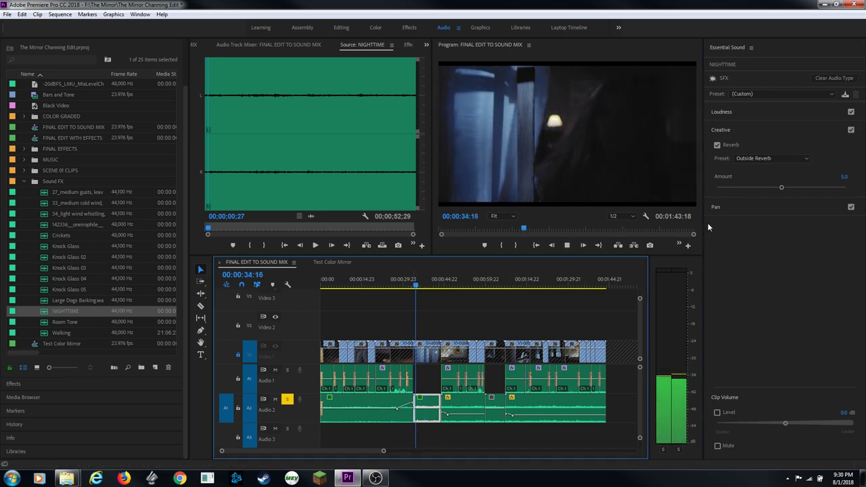
click(718, 146)
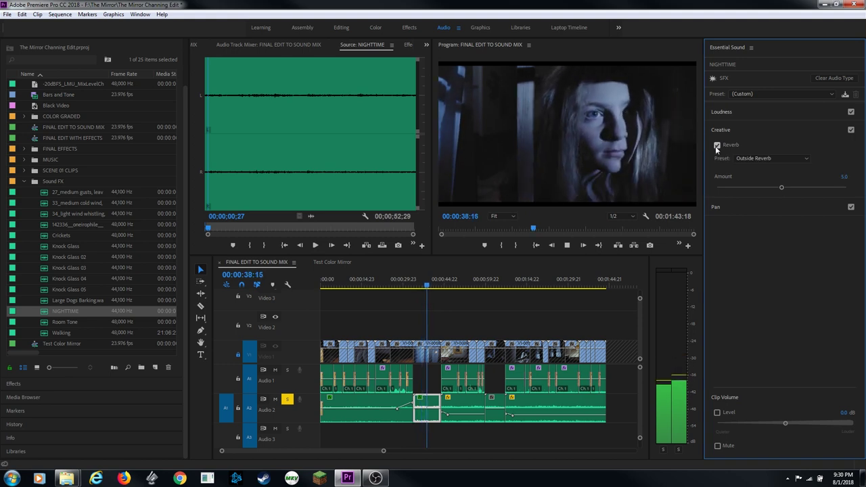
key(space)
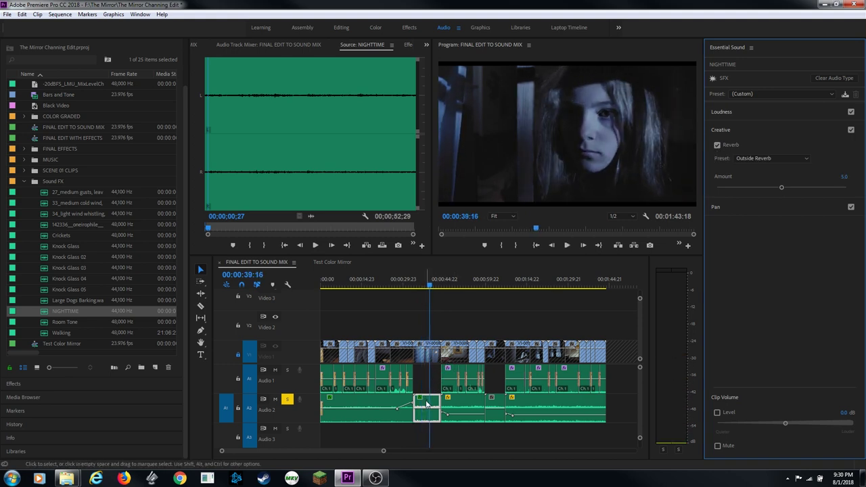
key(equal)
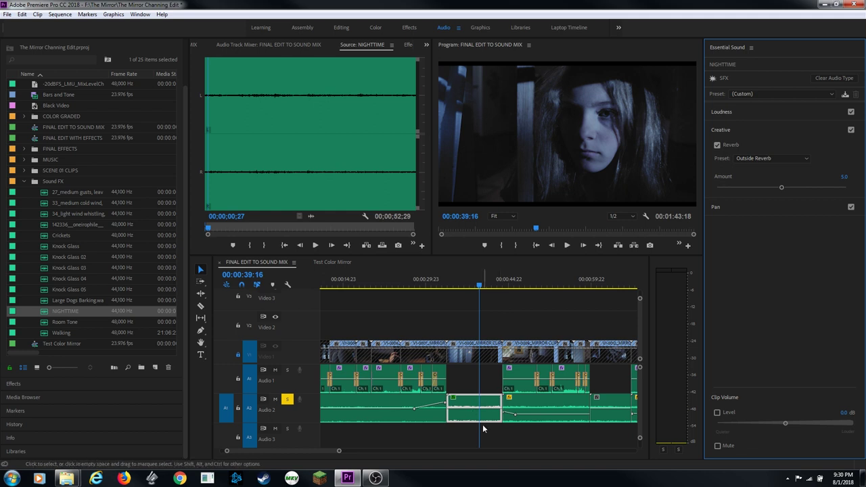
key(minus)
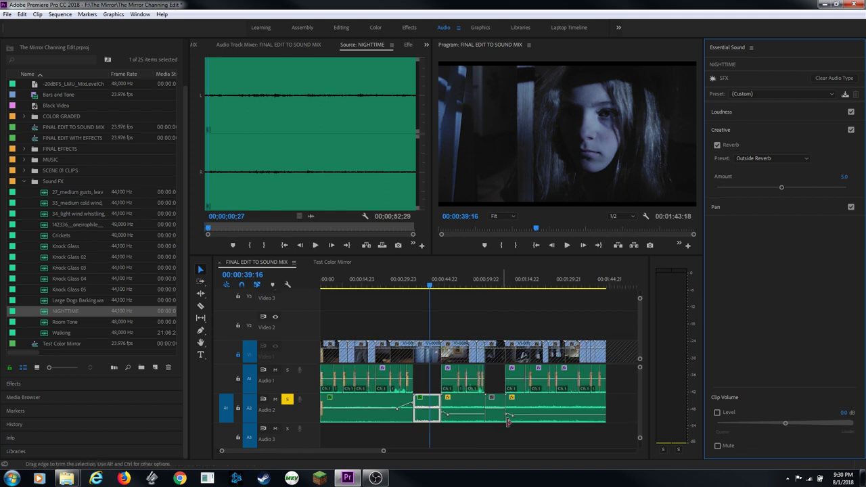
Step: Assign the remaining three NIGHTTIME clips on Audio 2 the SFX type with the Outside Reverb preset
click(464, 411)
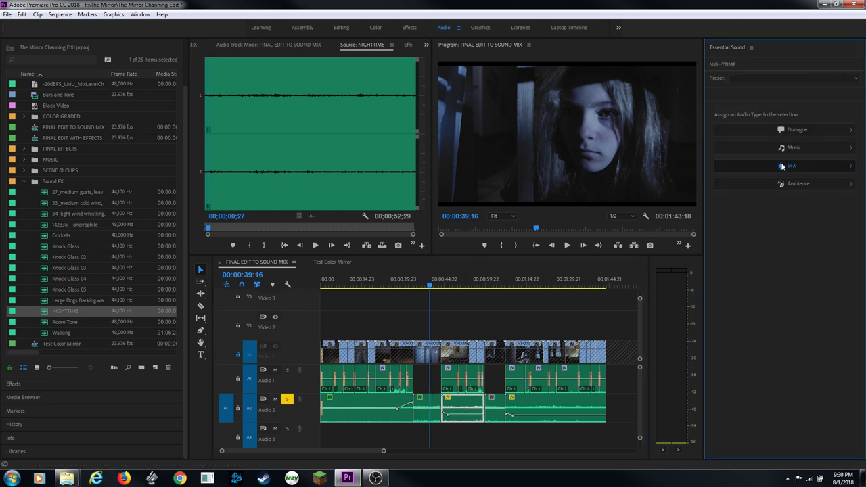
click(518, 401)
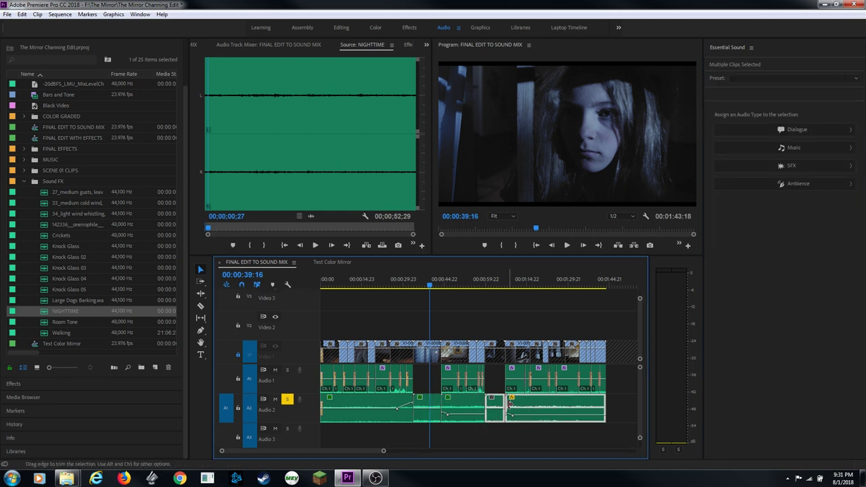
drag(493, 431, 526, 396)
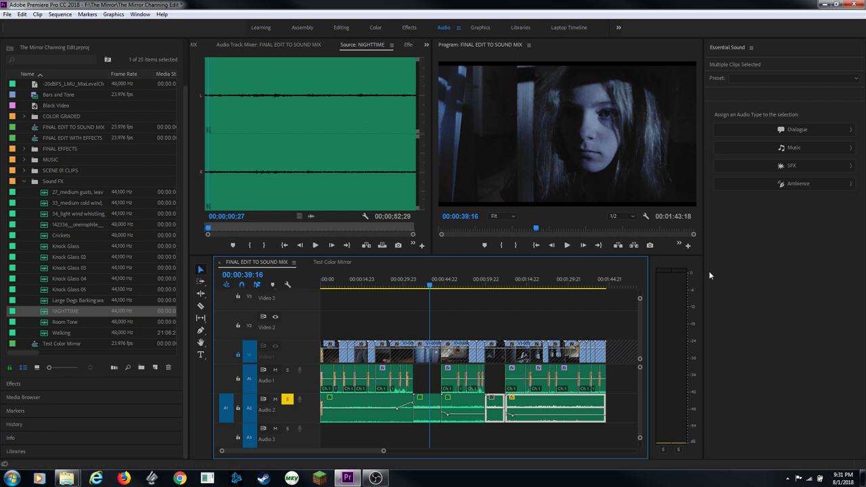
click(793, 166)
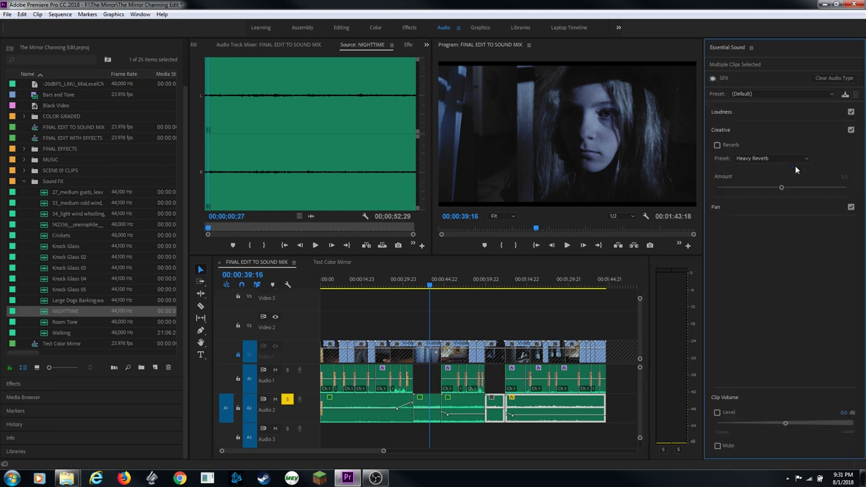
click(751, 157)
click(753, 187)
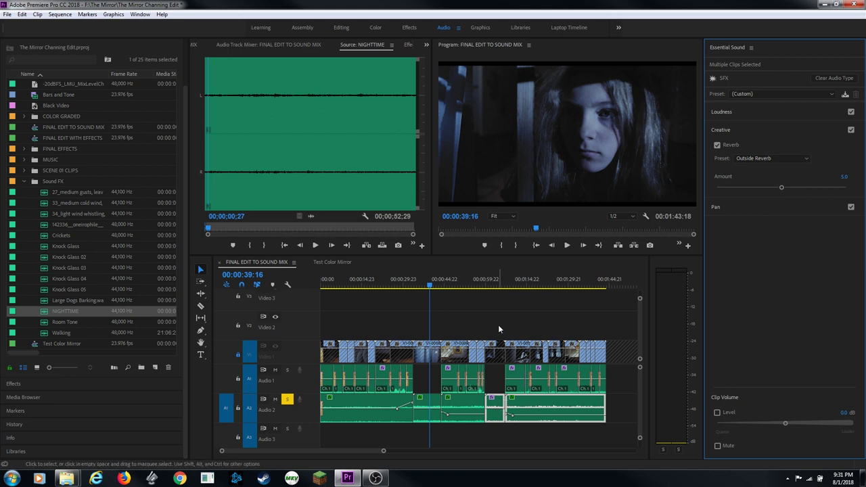
Step: Select all the Audio 2 clips, then minimize the timeline tracks and expand only Audio 3
drag(365, 433, 547, 405)
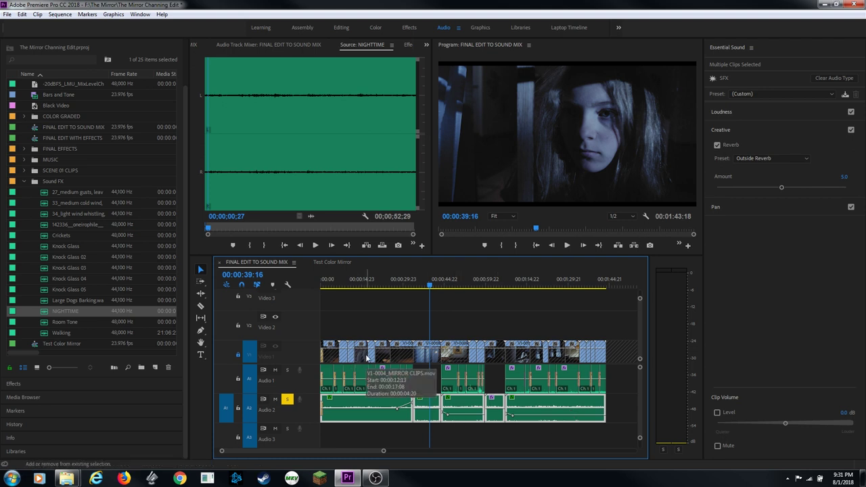
key(shift+minus)
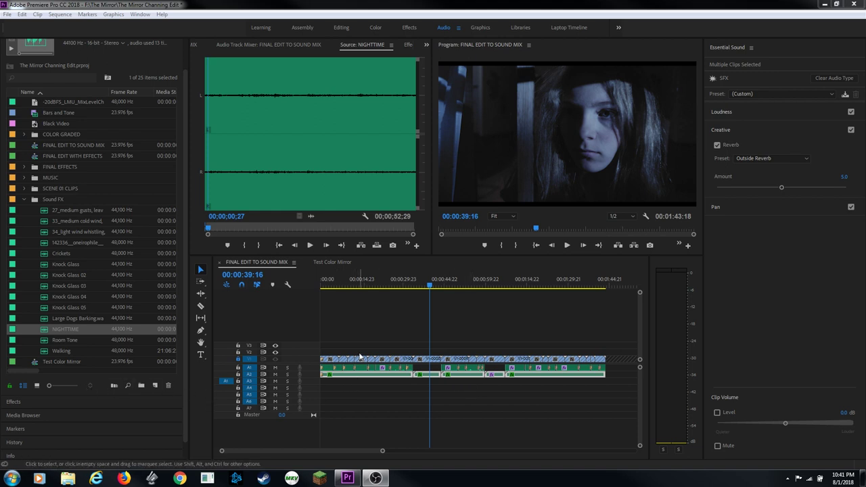
click(296, 405)
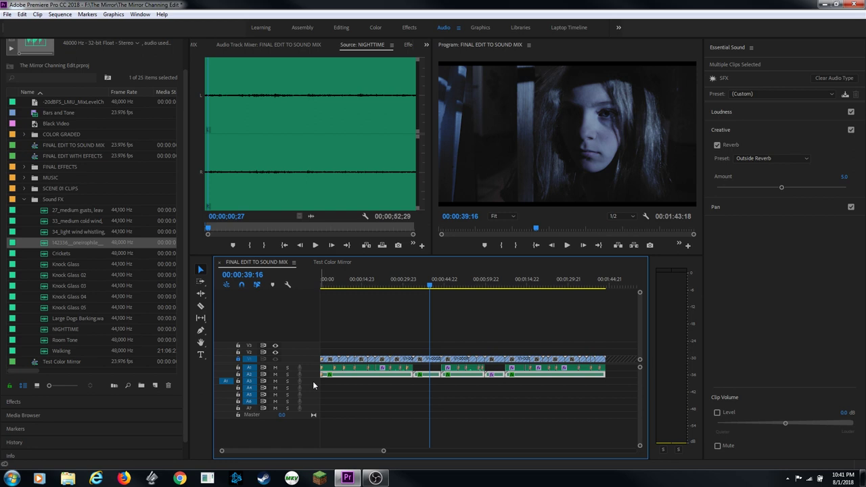
scroll(313, 381, up, 4)
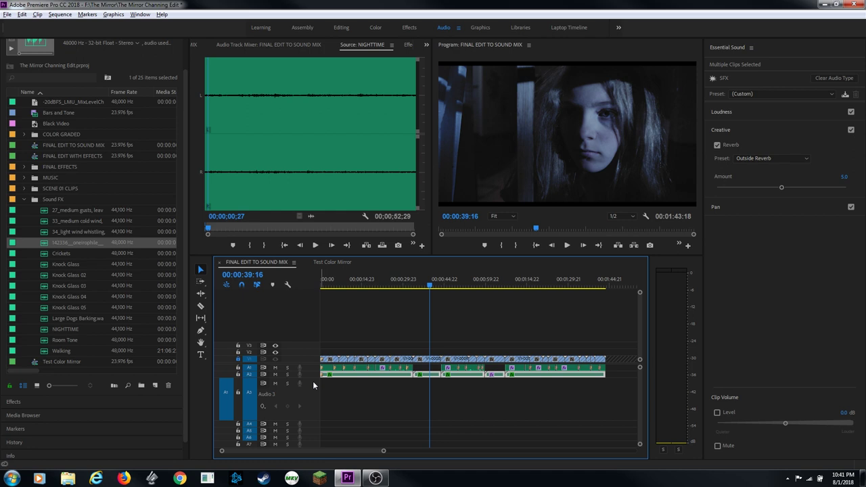
key(alt)
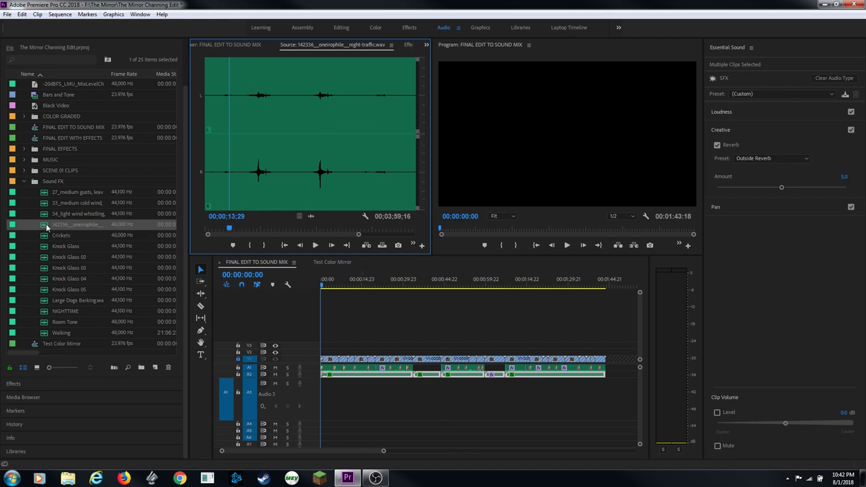
Step: Audition the night-traffic.wav sound effect in the source monitor, starting near its beginning
drag(224, 165, 206, 119)
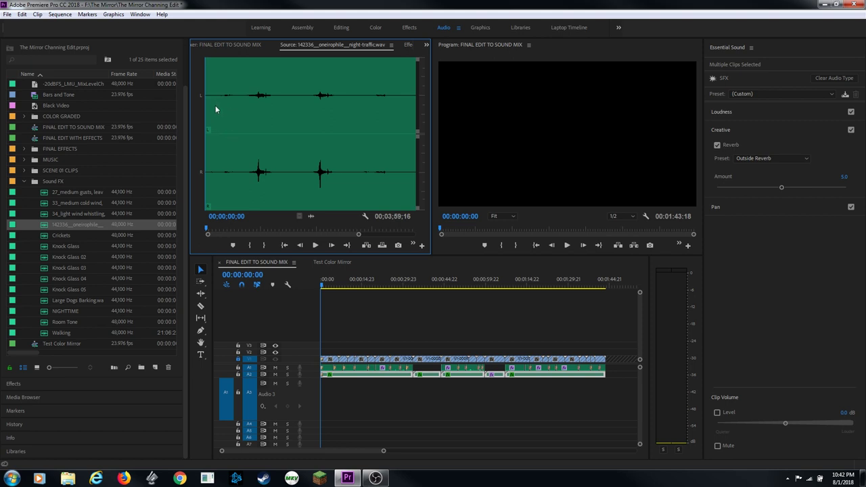
click(213, 110)
click(222, 103)
key(space)
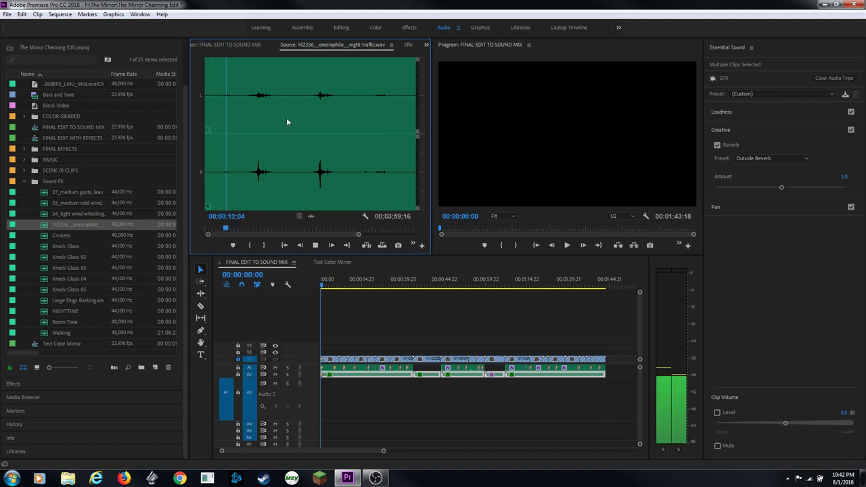
Step: Stop the night-traffic.wav audition near its start and mark the sequence In point at 00:00:33:18
click(207, 108)
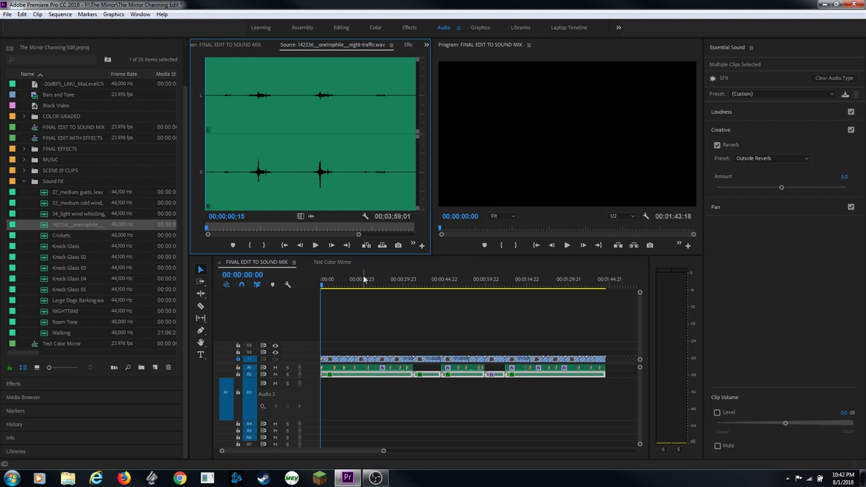
drag(397, 288, 413, 286)
key(=)
key(=)
key(=)
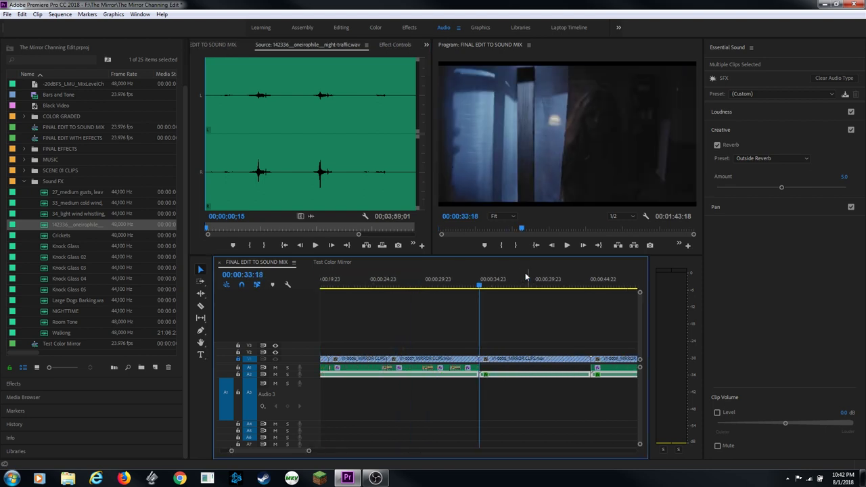
key(=)
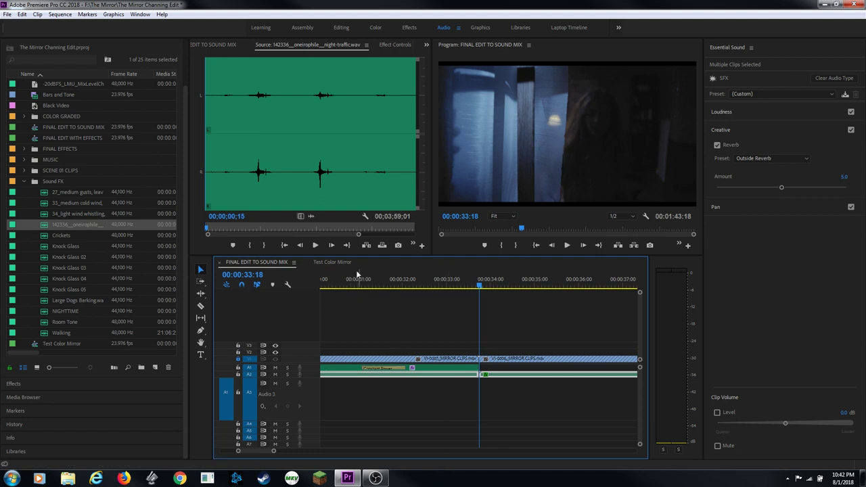
key(i)
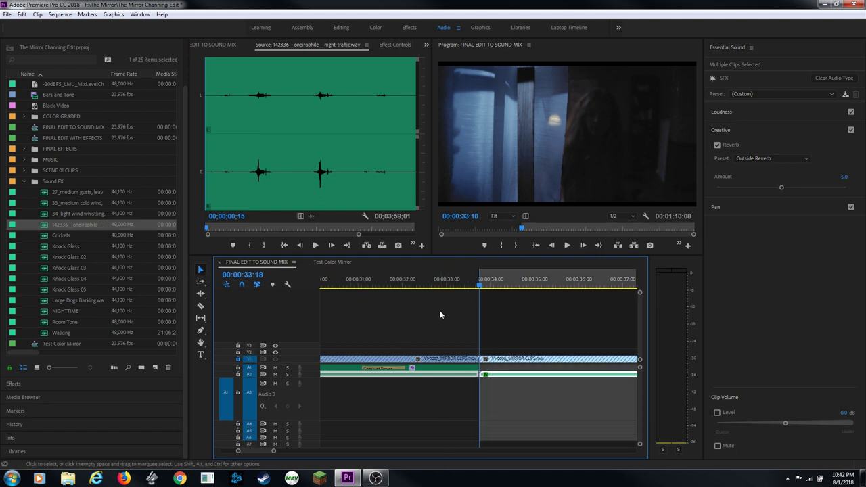
Step: Mark the sequence Out point at 00:00:43:20 and overwrite night-traffic.wav into the marked range on Audio 3
key(Down)
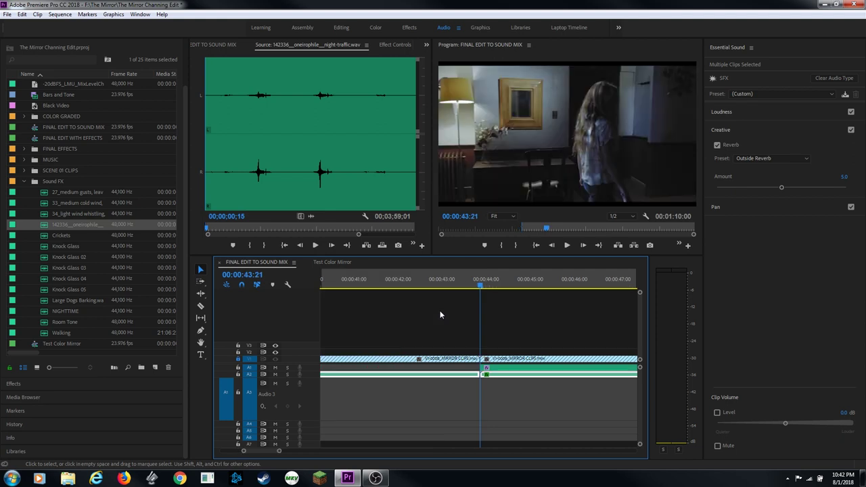
key(Left)
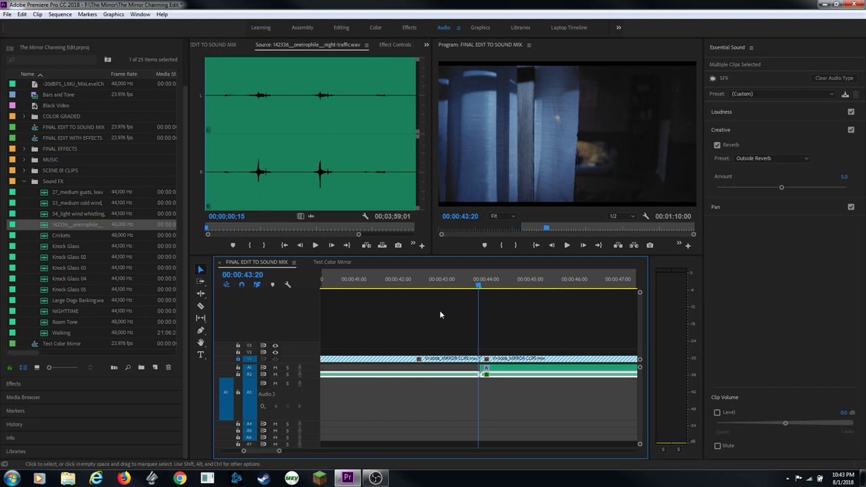
key(o)
key(minus)
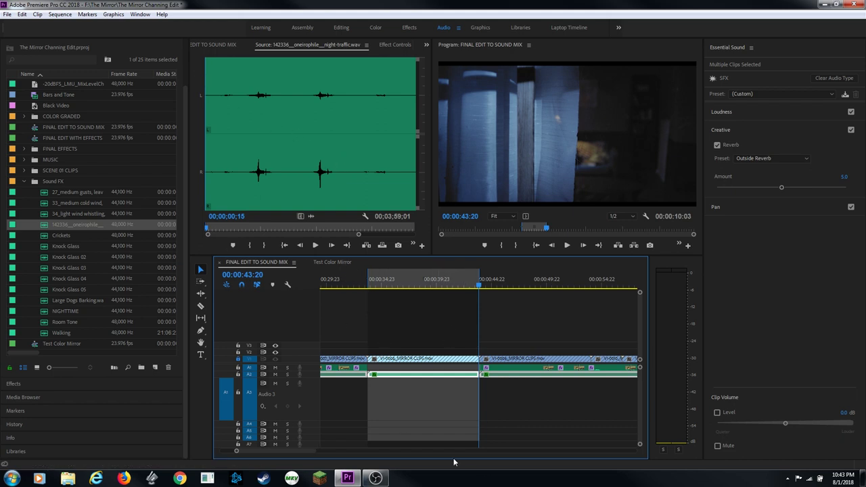
key(period)
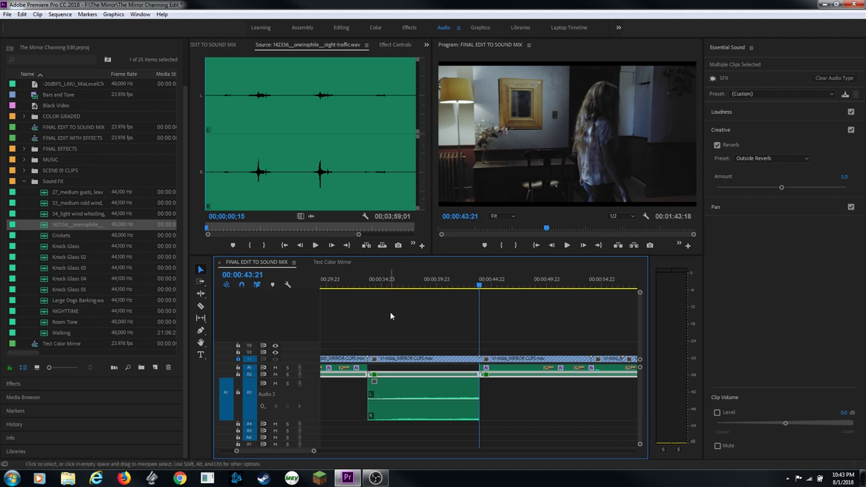
Step: Play the new night-traffic clip from its start, muting and unmuting Audio 3 to compare the sound
click(399, 284)
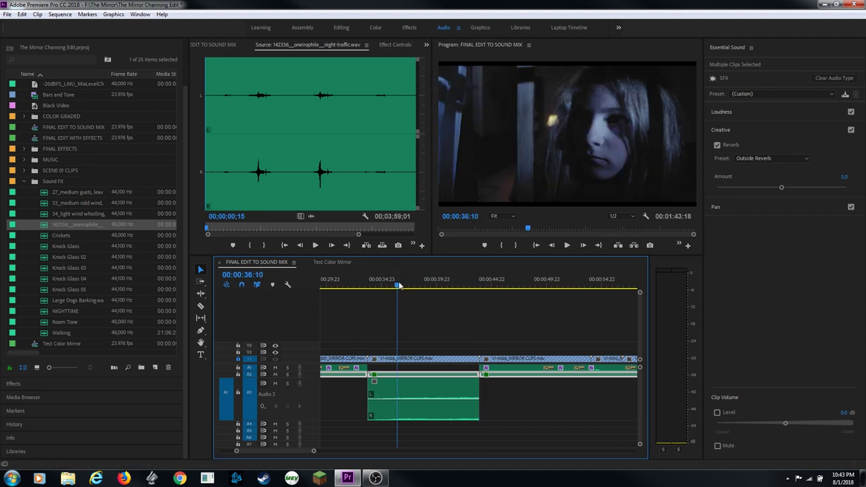
key(Up)
key(space)
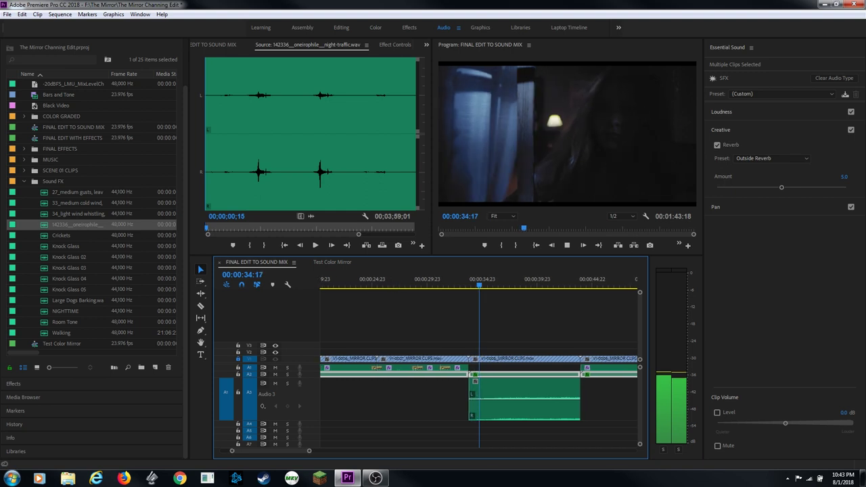
click(276, 387)
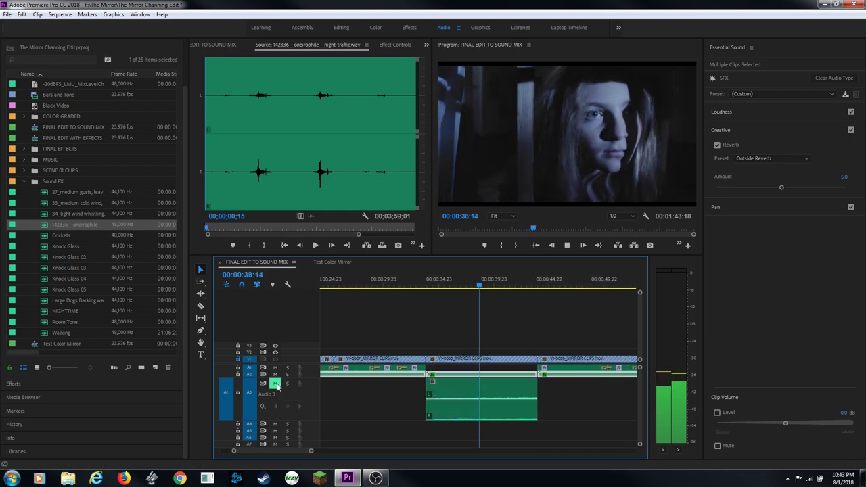
click(276, 384)
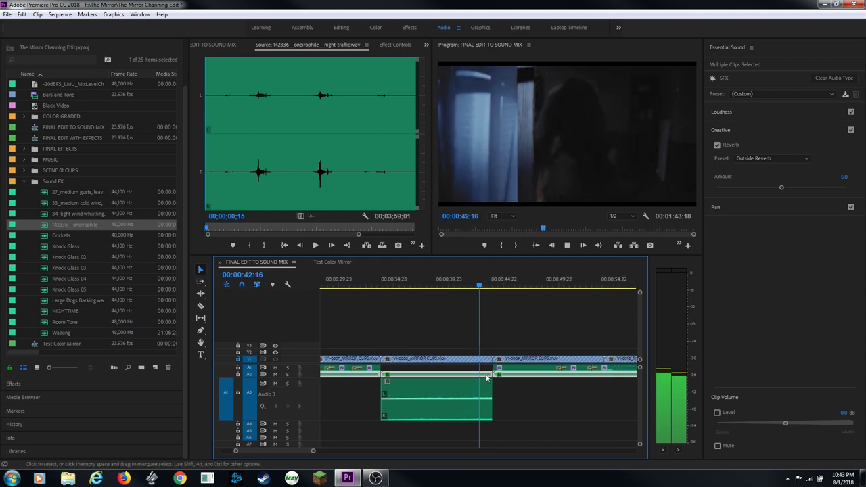
key(space)
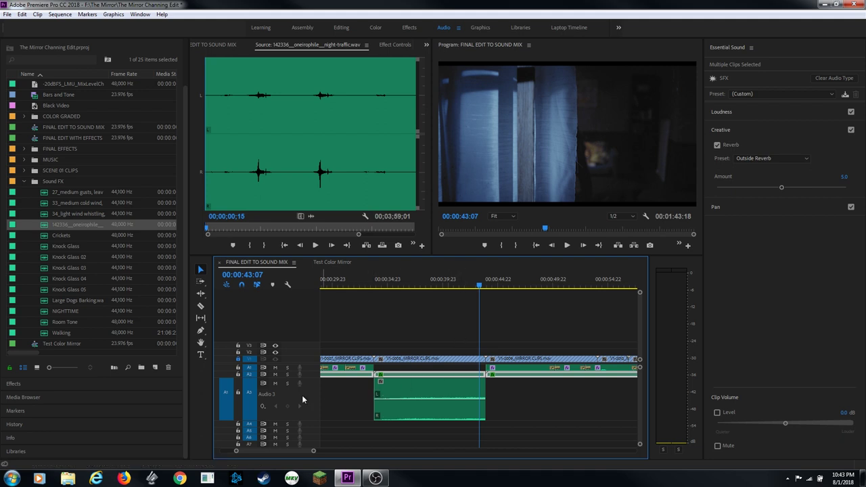
Step: Mark a sequence In point at 00:00:59:18, where the next gap in the Audio 1 clips begins
click(428, 384)
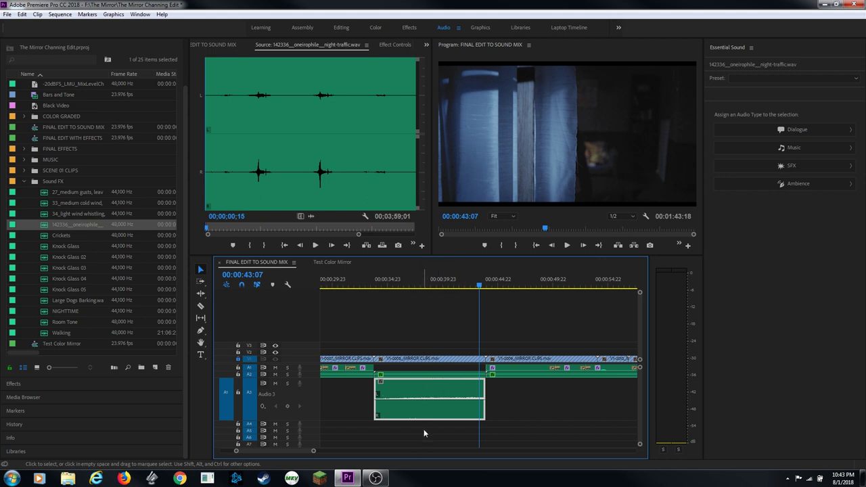
click(522, 333)
key(minus)
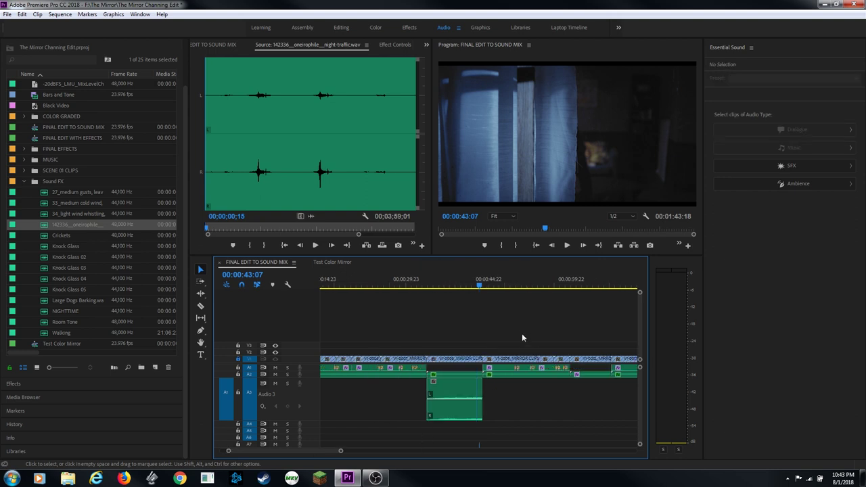
key(minus)
key(l)
key(l)
key(l)
key(k)
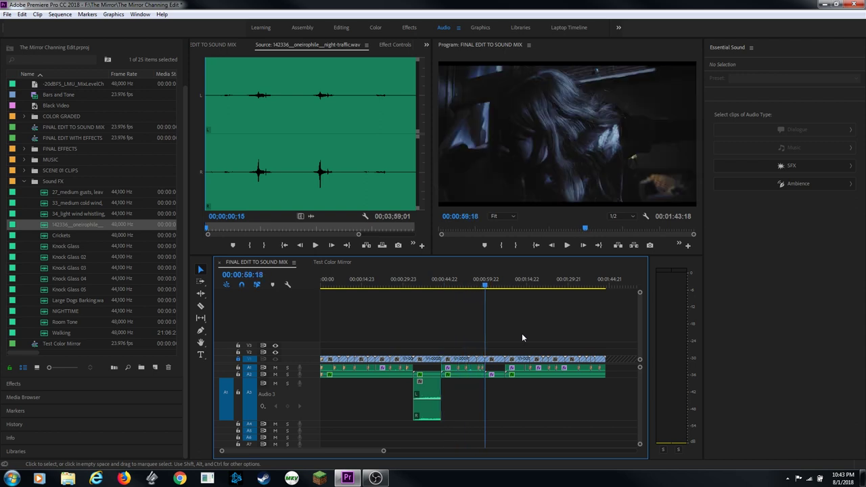
key(equal)
key(equal)
key(l)
key(l)
key(l)
key(l)
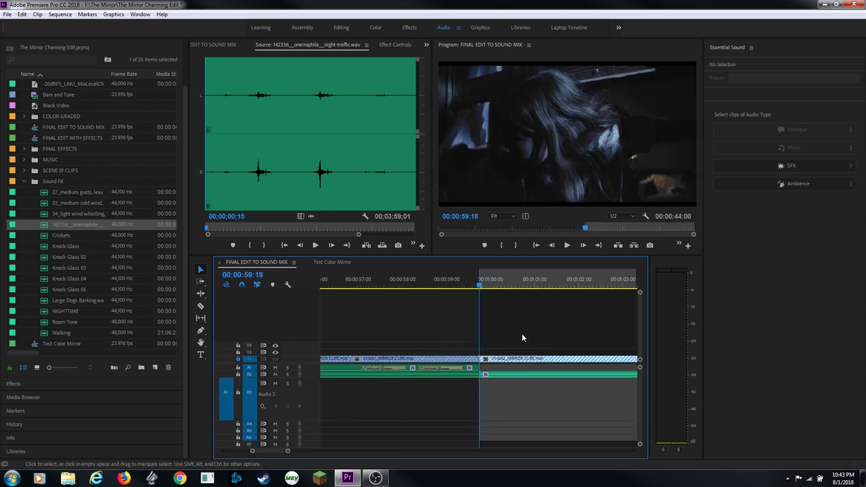
Step: Mark the sequence Out point at 00:01:07:04 and overwrite night-traffic.wav into that second range on Audio 3
key(Left)
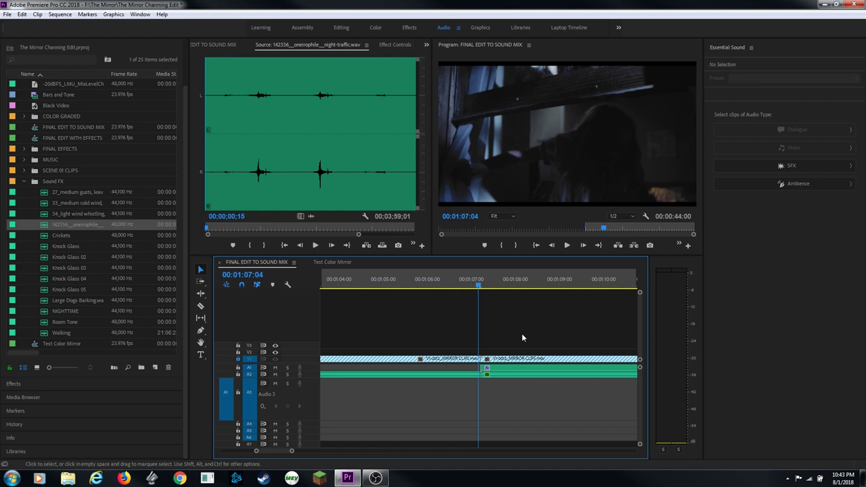
key(x)
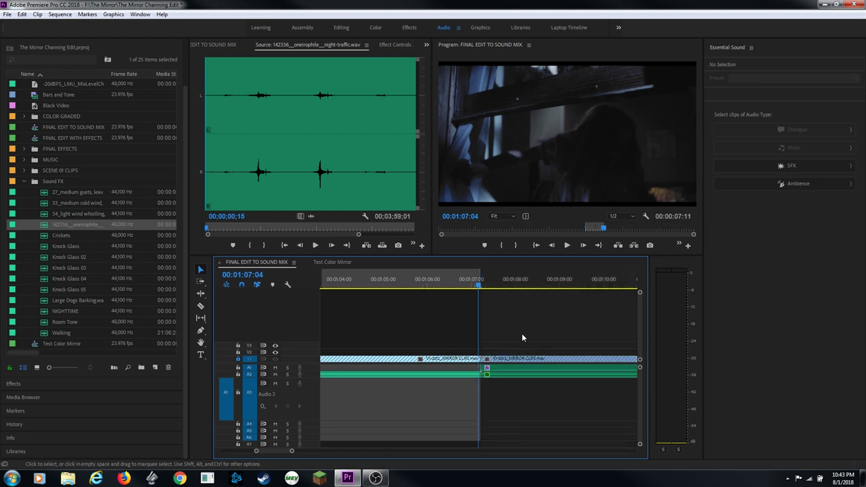
key(period)
key(minus)
key(minus)
key(minus)
key(minus)
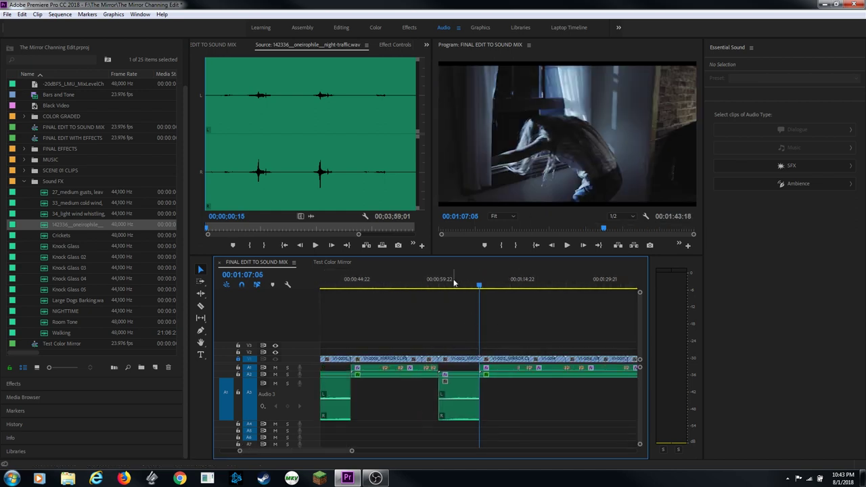
Step: Assign the first night-traffic clip on Audio 3 the SFX type with the Outside Reverb preset
click(415, 285)
click(399, 285)
click(400, 400)
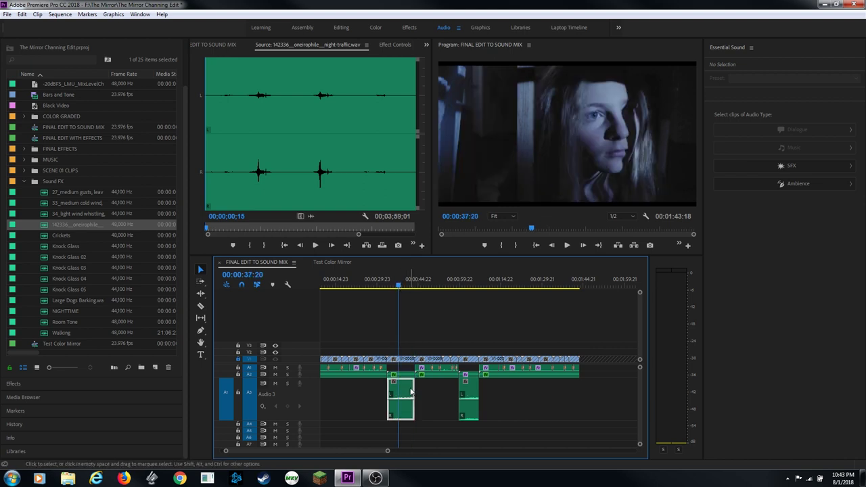
click(793, 167)
click(744, 160)
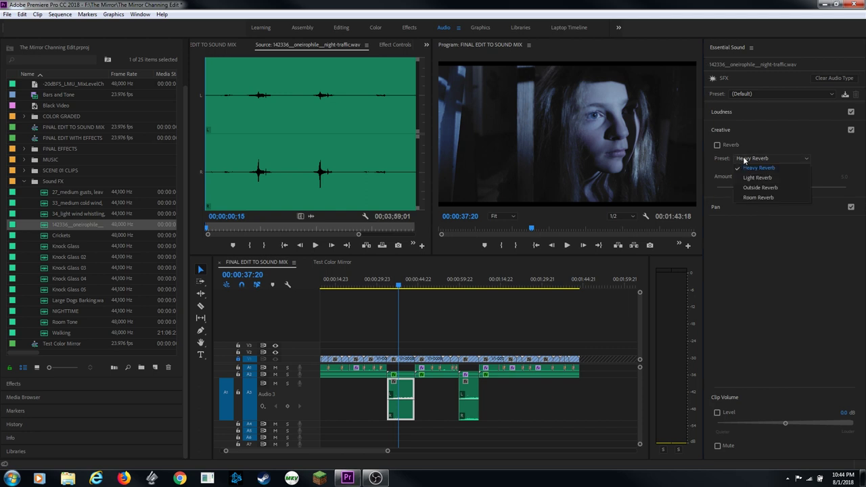
click(759, 192)
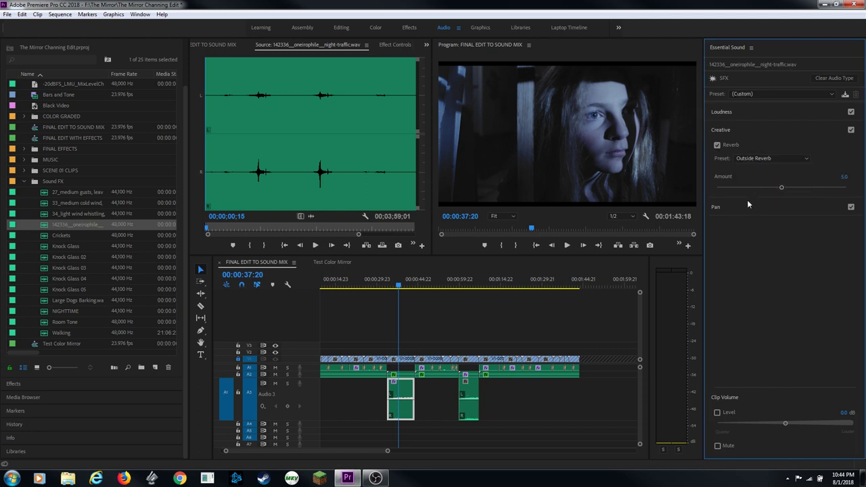
Step: Give the second night-traffic clip on Audio 3 the SFX type and the Outside Reverb preset
click(468, 399)
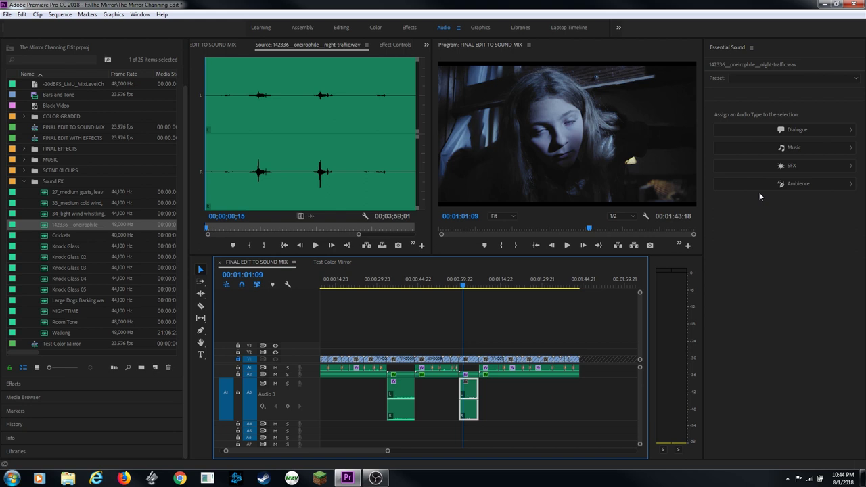
click(798, 169)
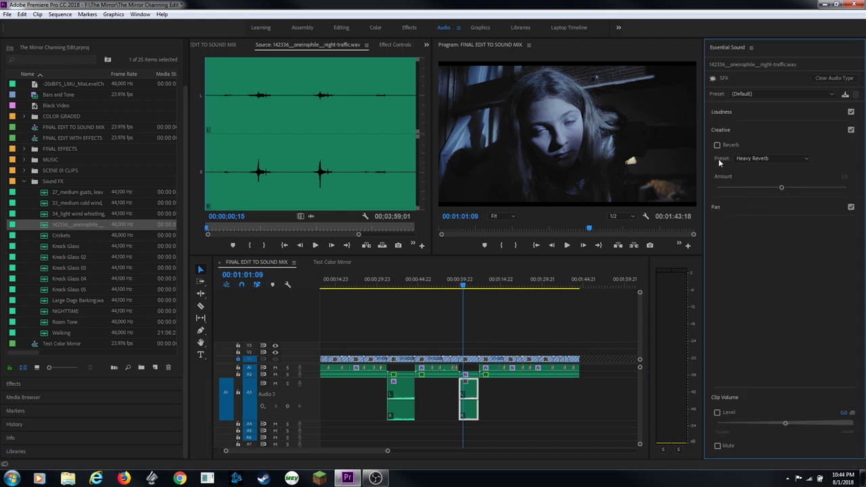
click(745, 158)
click(749, 190)
Step: Play the second night-traffic clip from 00:01:01:01 to check its sound with the reverb
click(462, 284)
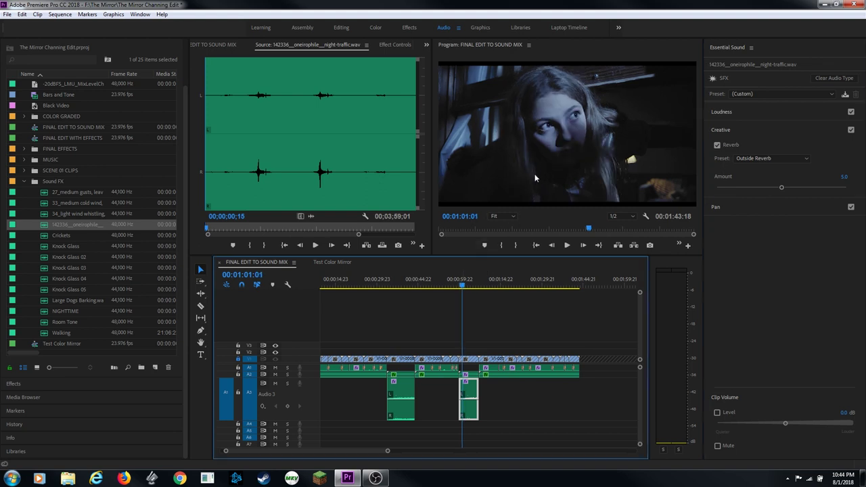
key(space)
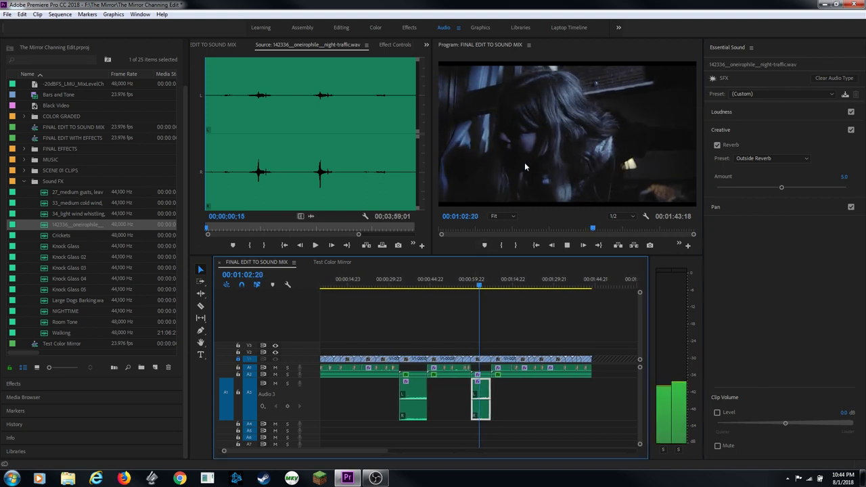
key(space)
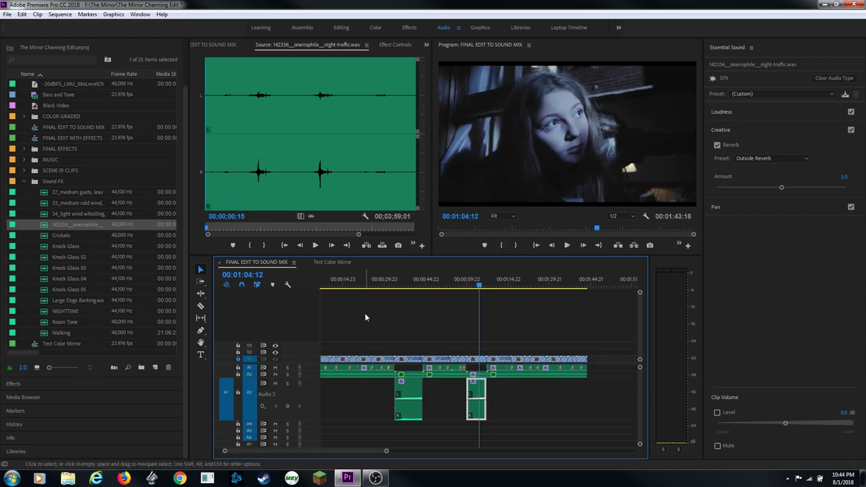
Step: Minimize all timeline tracks, patch the source audio to Audio 4, and enlarge the audio track height for Audio 4
key(shift+minus)
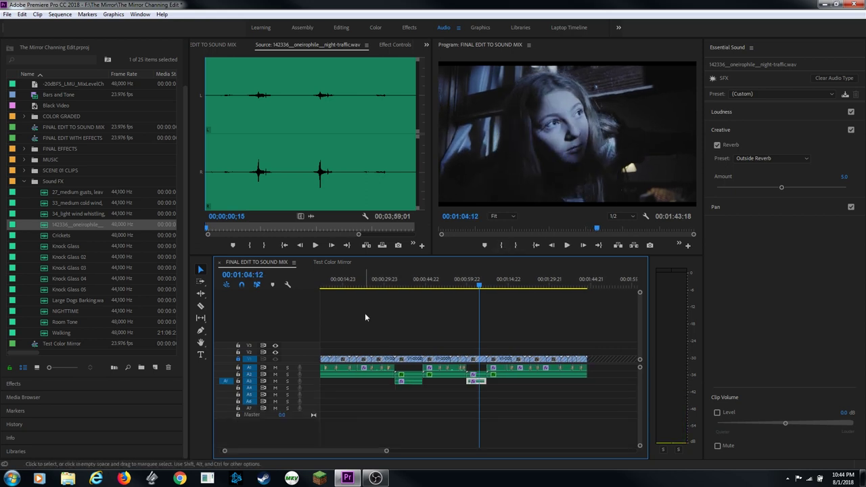
click(228, 389)
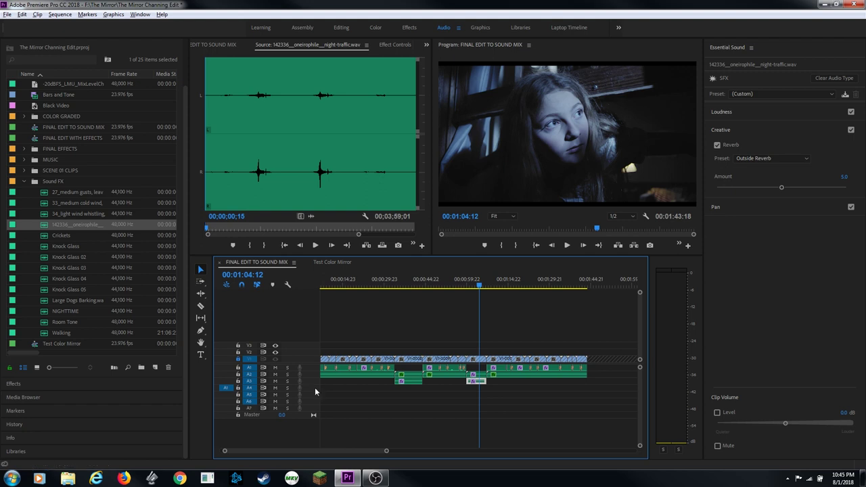
key(alt+equal)
key(alt+equal)
key(alt+equal)
key(alt+equal)
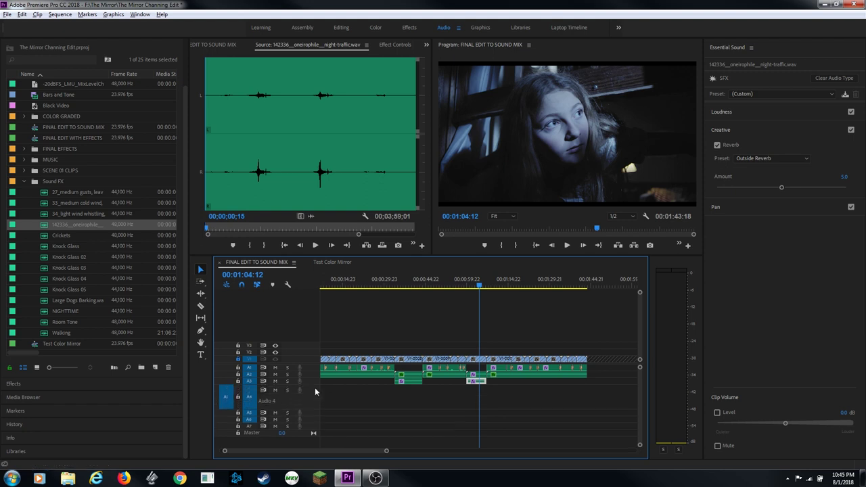
key(alt)
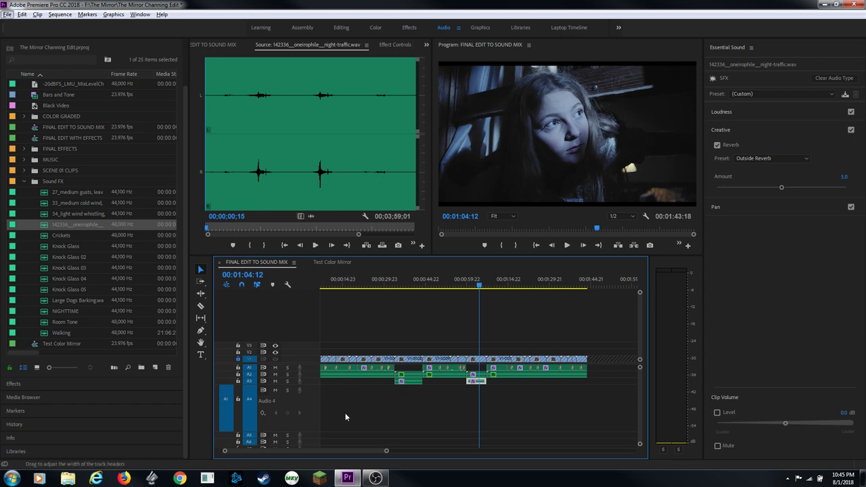
Step: Play the sequence from the start to find the moment around 00:00:09:15 where the reading girl looks up
key(Home)
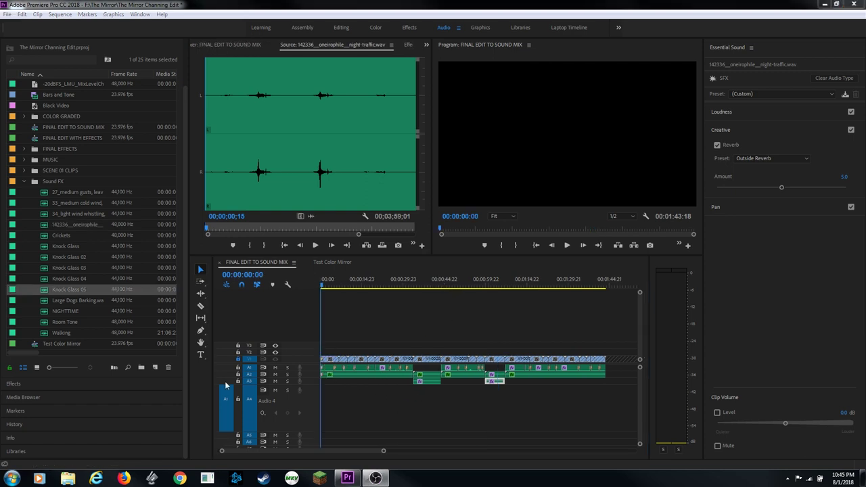
click(325, 285)
key(space)
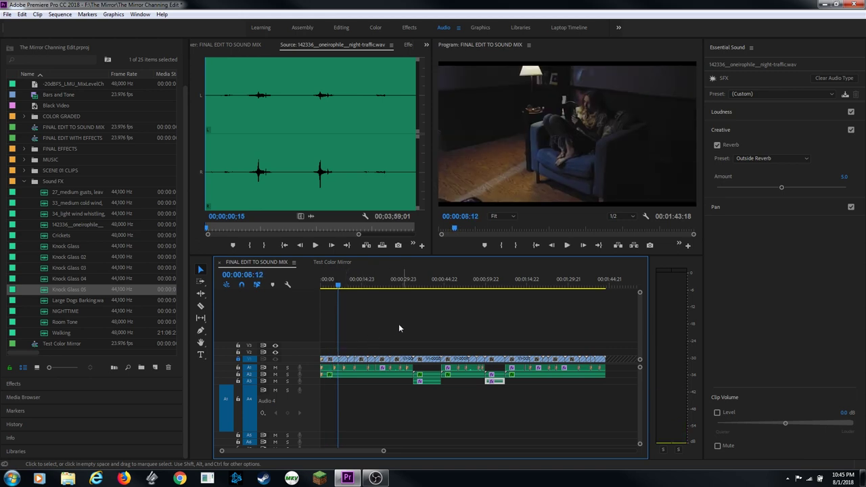
key(space)
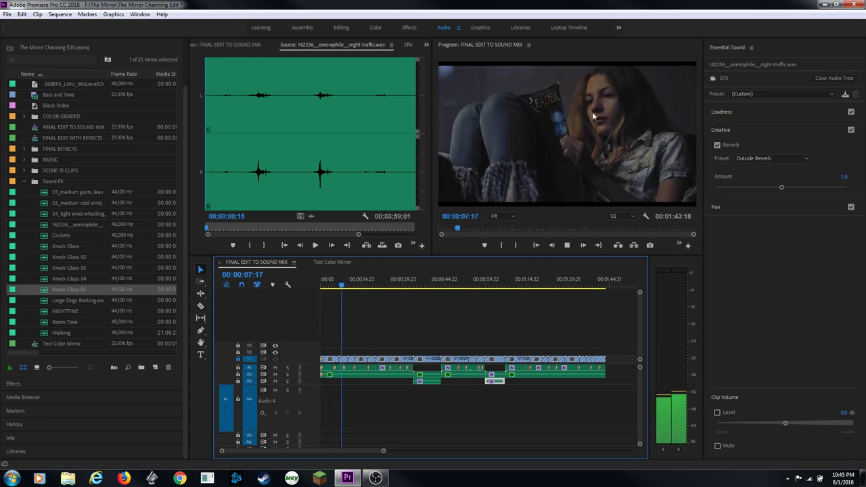
key(space)
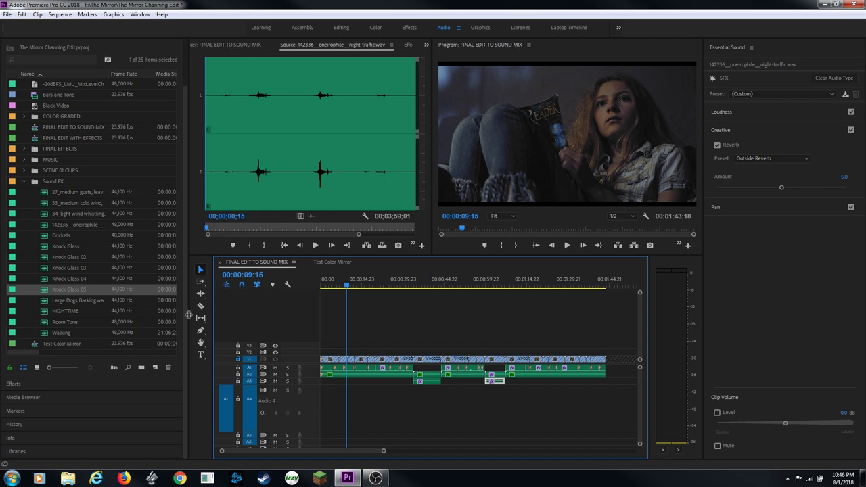
Step: Preview Knock Glass 05 in the source monitor and mark its out point at 00;00;01;12, after the first group of knocks
double_click(60, 278)
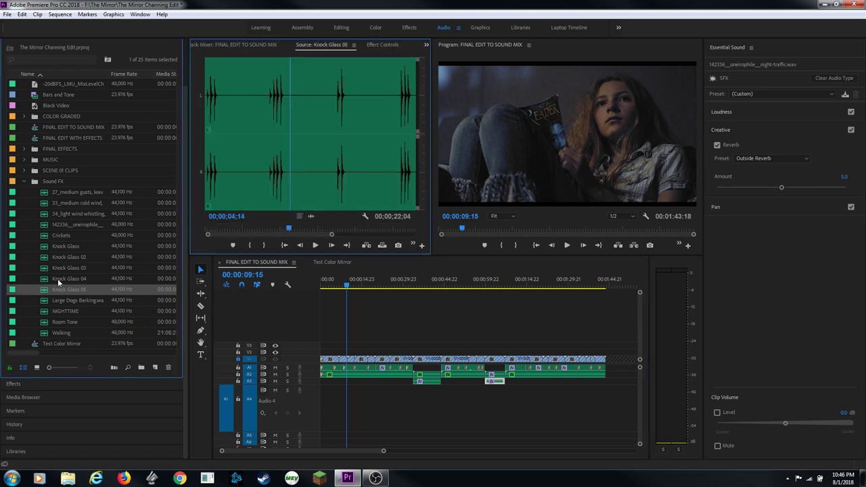
double_click(55, 289)
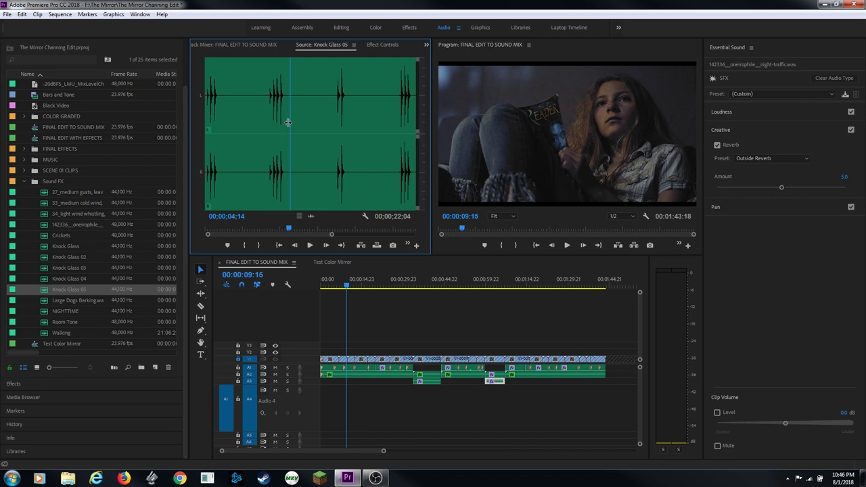
click(263, 99)
key(space)
key(space)
key(Home)
key(space)
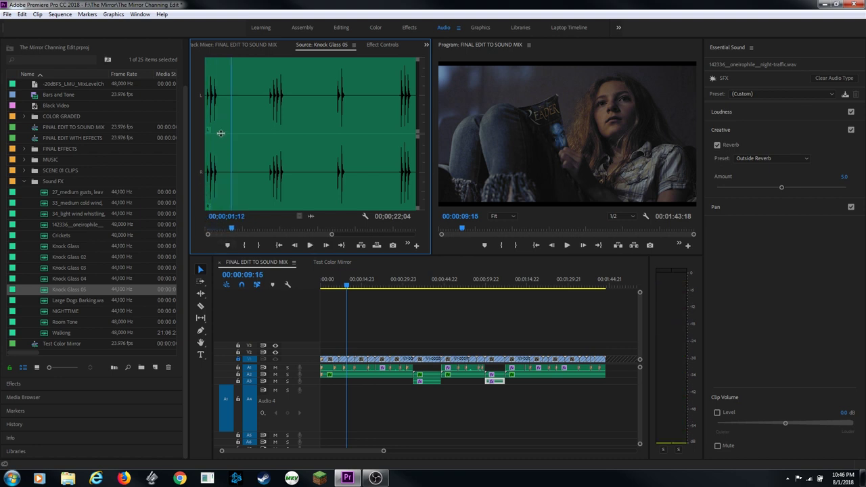
key(o)
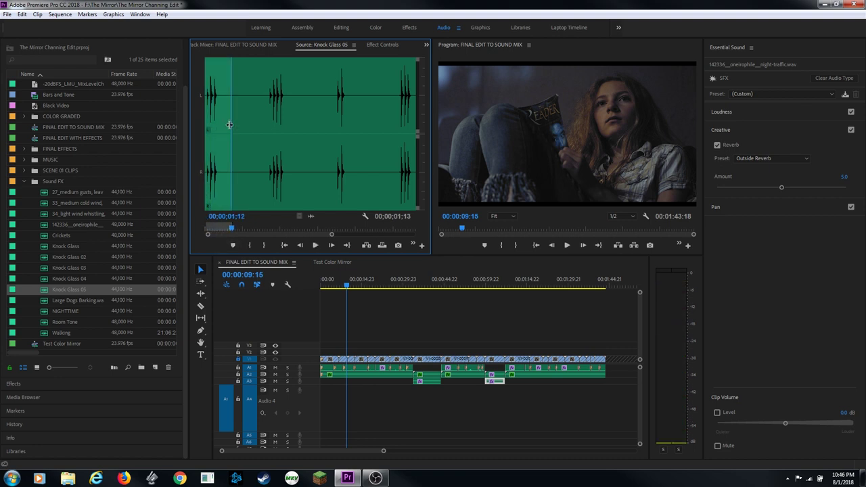
Step: Place the marked Knock Glass 05 section on Audio 4 at about 00:00:07:19, overwriting at the playhead
click(346, 286)
key(=)
key(=)
key(=)
key(=)
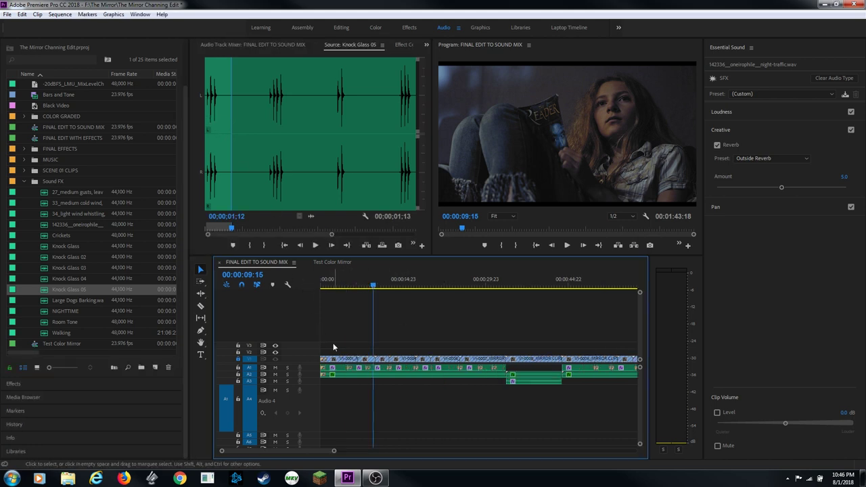
drag(477, 283, 438, 285)
key(period)
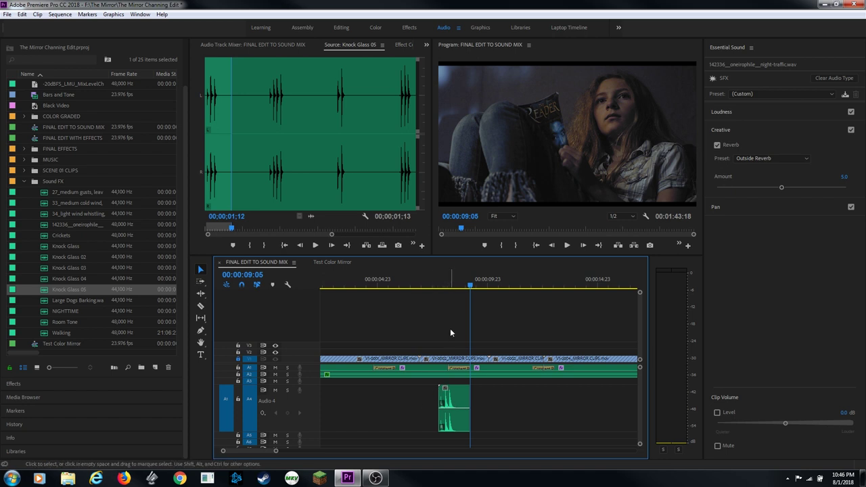
Step: Play the knock clip on Audio 4 from 00:00:07:12 to check its timing against the girl looking up
click(433, 285)
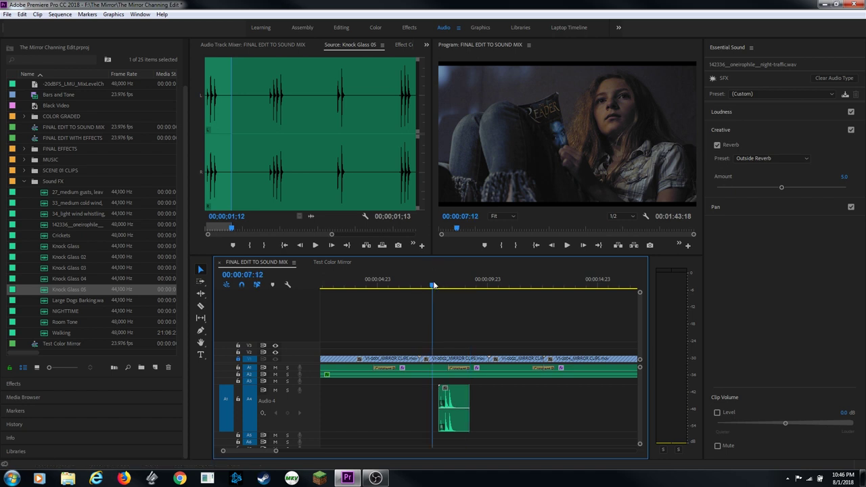
key(space)
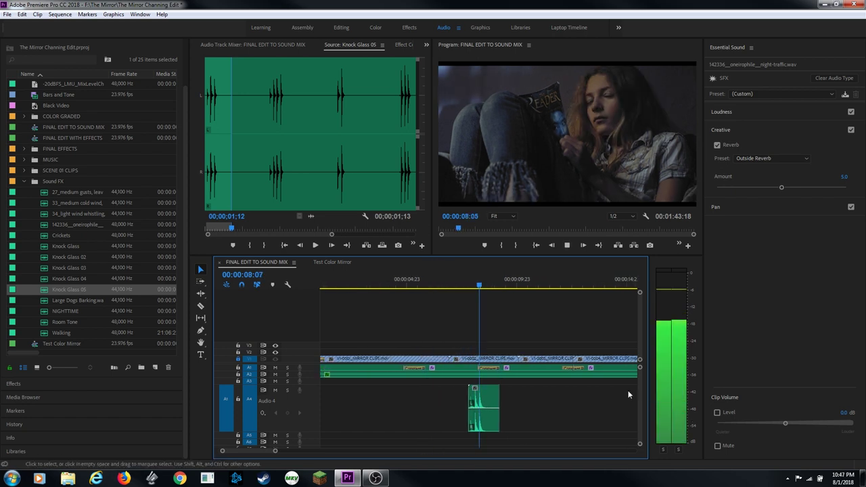
key(space)
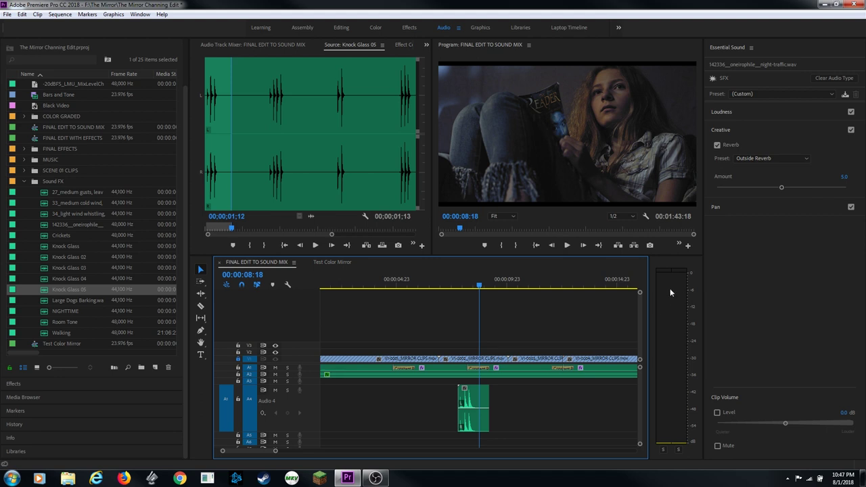
drag(481, 292, 463, 294)
key(=)
key(=)
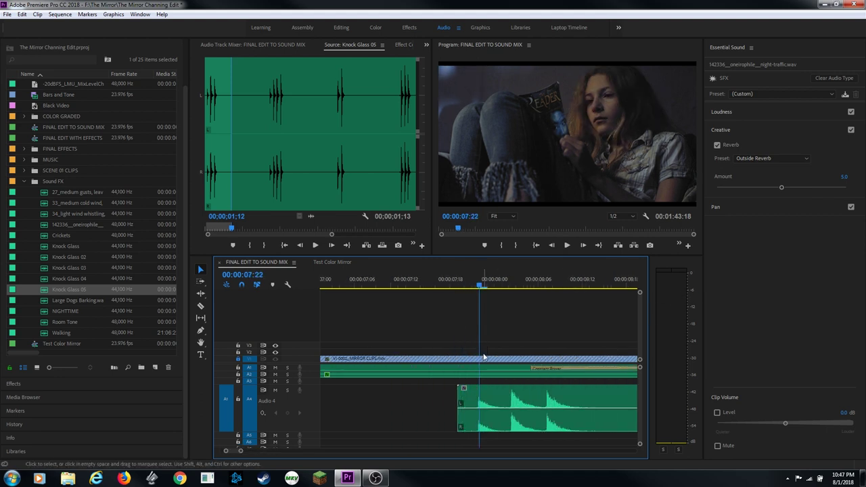
key(space)
key(space)
Step: Lower the gain of the knock clip on Audio 4 and play it back to judge its level
click(407, 425)
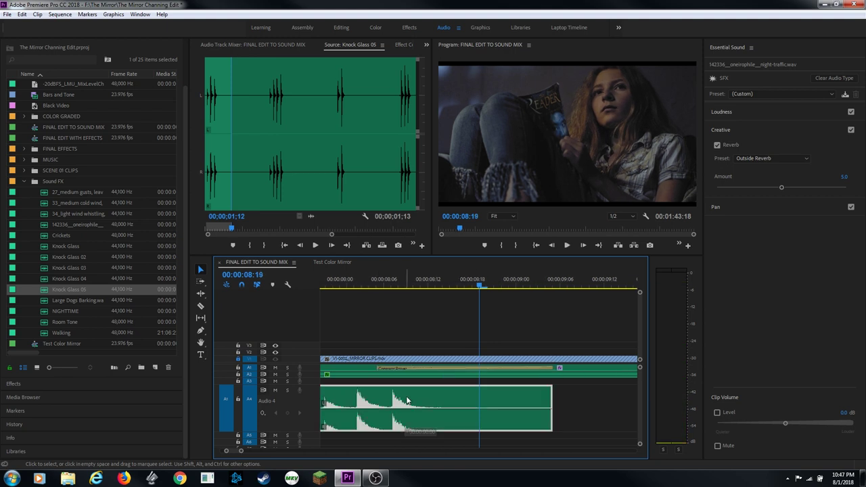
key(g)
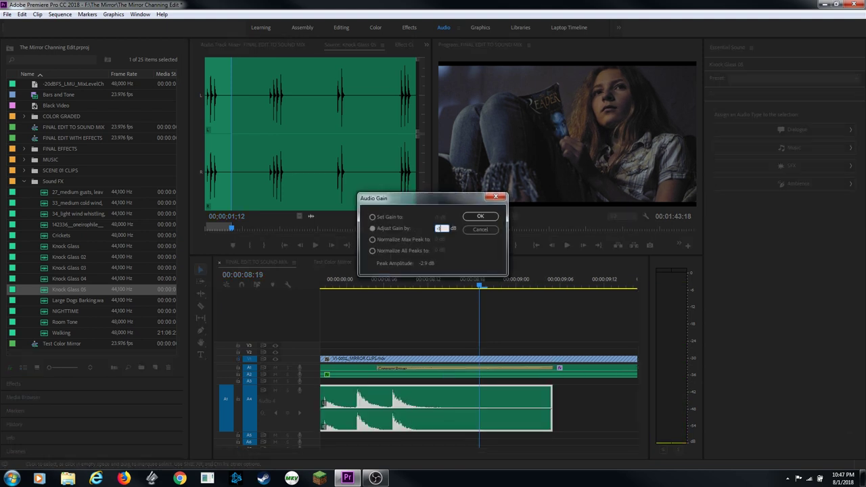
key(Return)
key(minus)
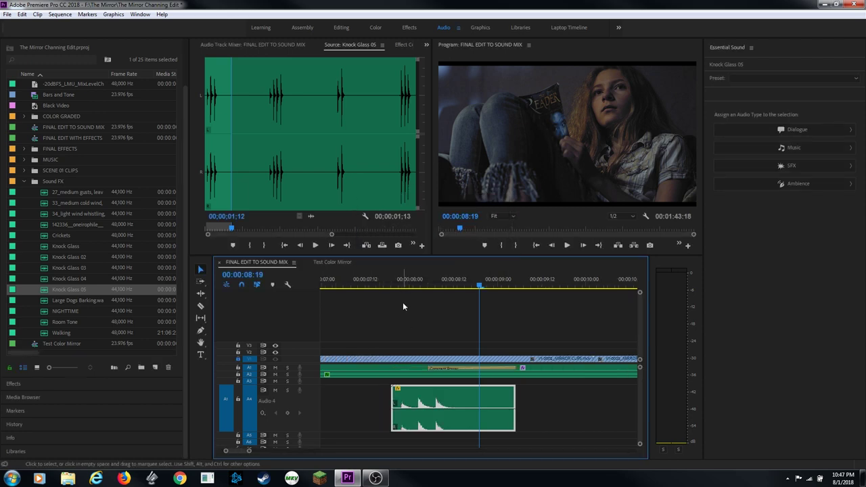
click(399, 281)
key(space)
key(space)
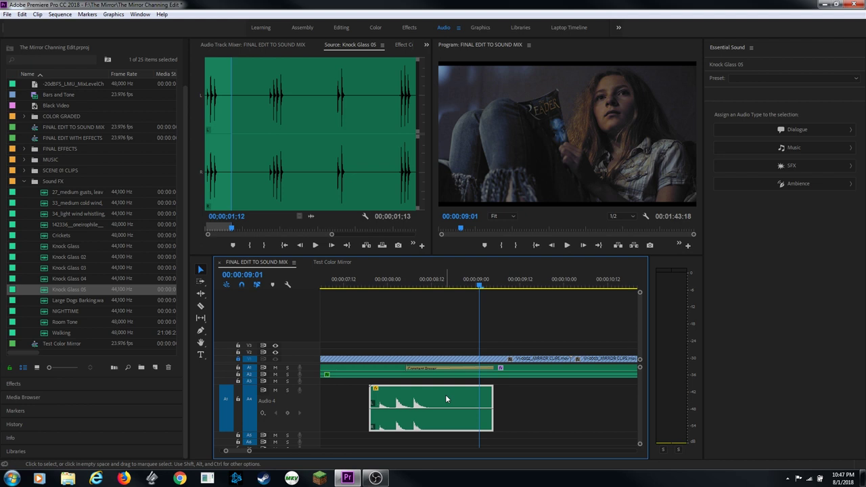
Step: Reduce the knock clip's gain further and replay it from 00:00:07:12
key(g)
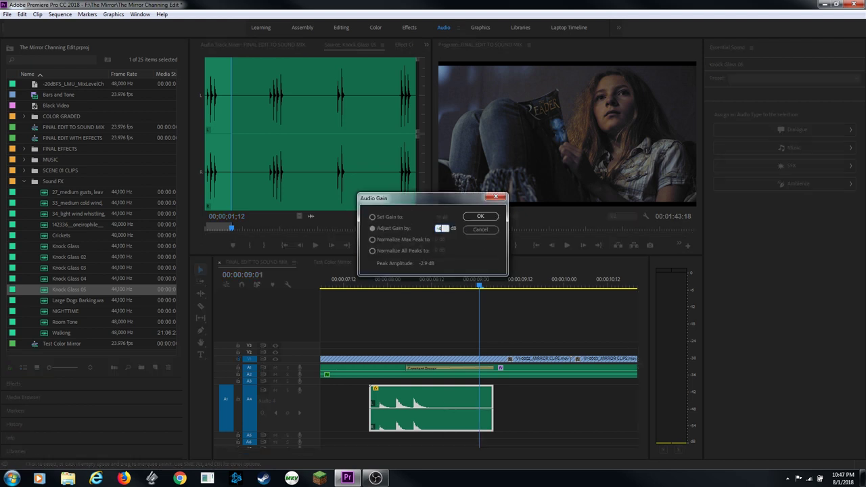
key(Return)
click(344, 284)
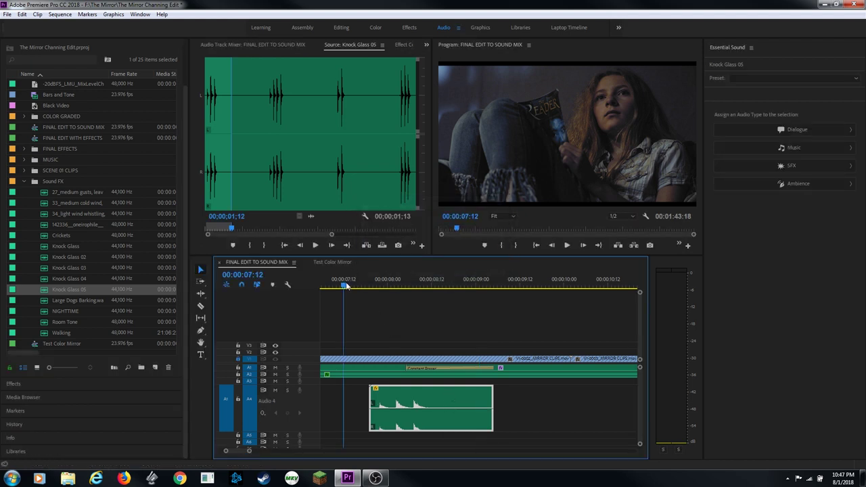
key(space)
key(space)
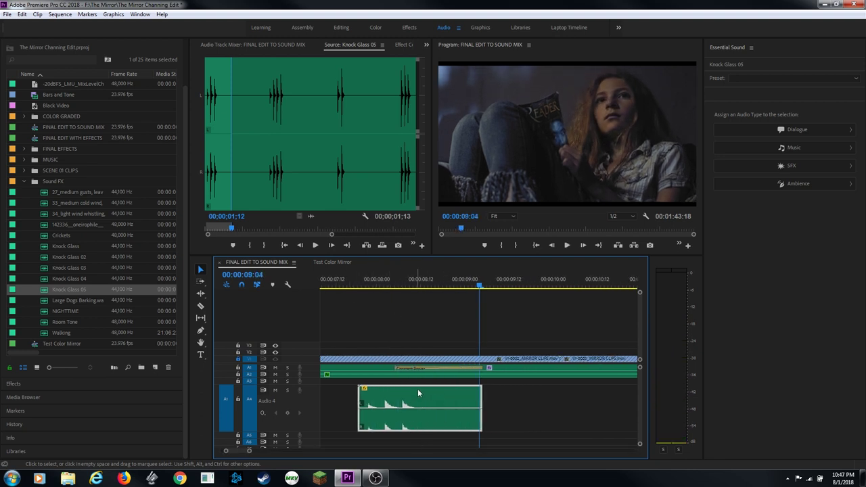
Step: Assign the knock clip the SFX audio type and apply the Room Reverb preset
click(810, 165)
click(771, 159)
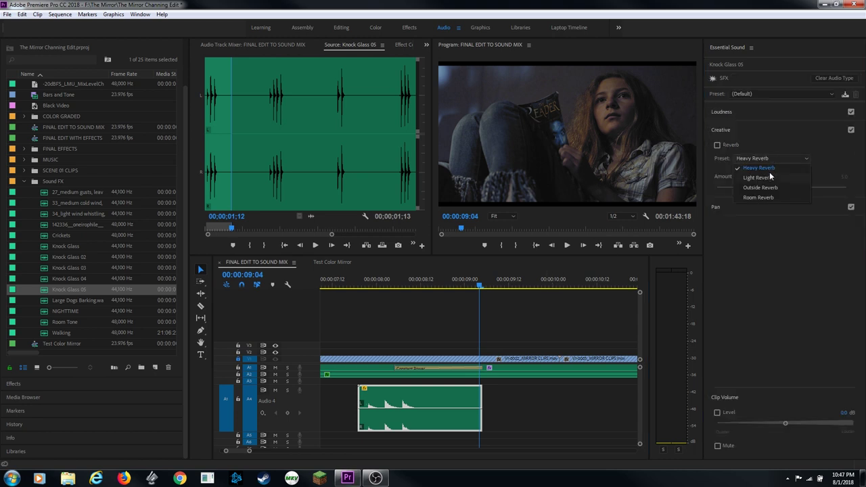
click(759, 197)
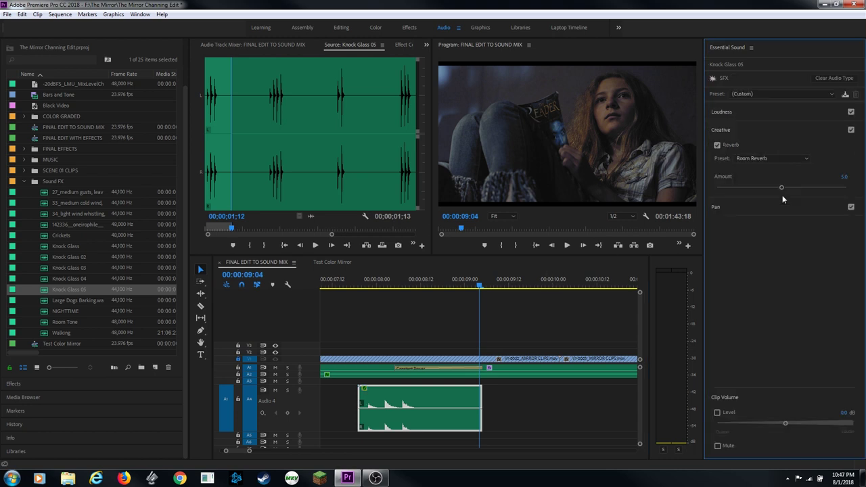
Step: Solo Audio 4 and play the knock clip from 00:00:07:19 to hear its room reverb in isolation
click(287, 391)
click(359, 286)
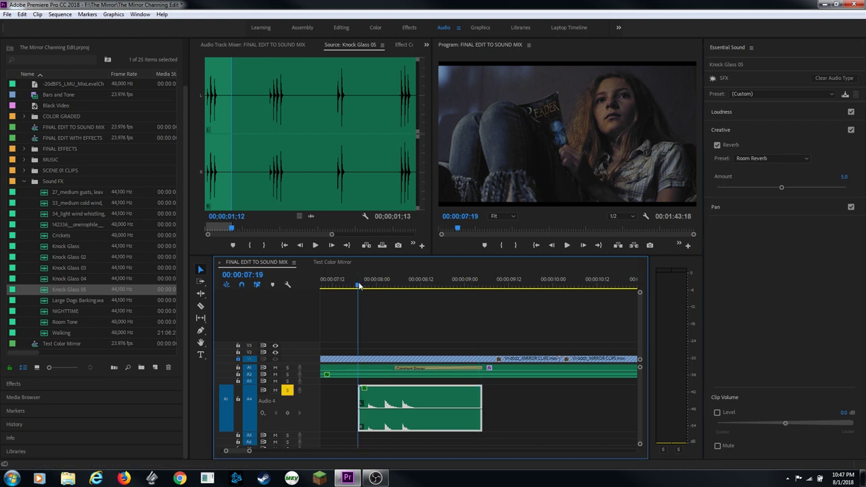
key(space)
key(space)
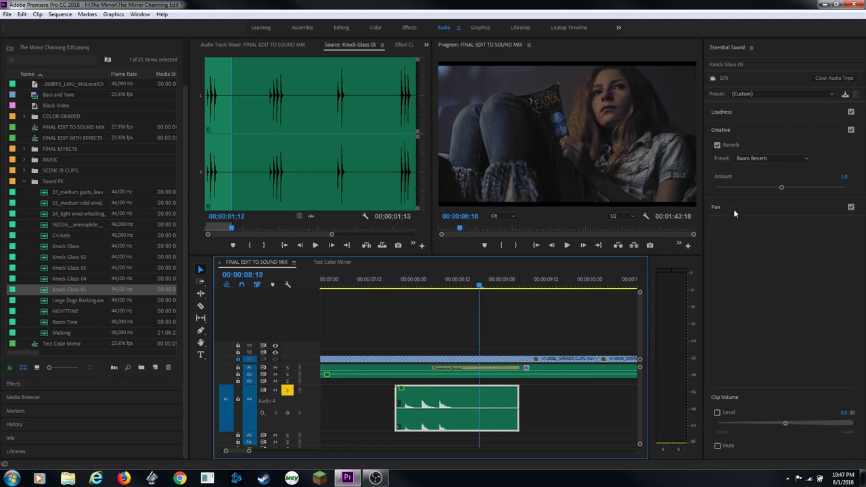
Step: Compare the soloed knock with its reverb turned off and turned back on
click(719, 145)
key(j)
key(space)
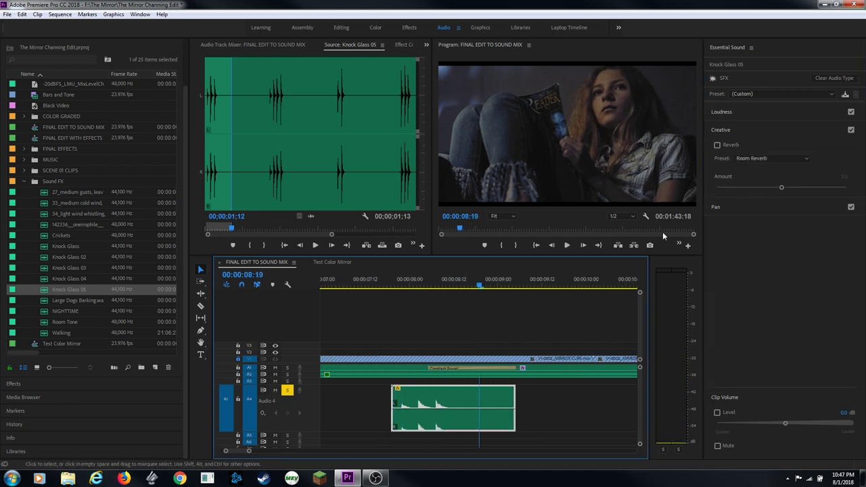
click(718, 145)
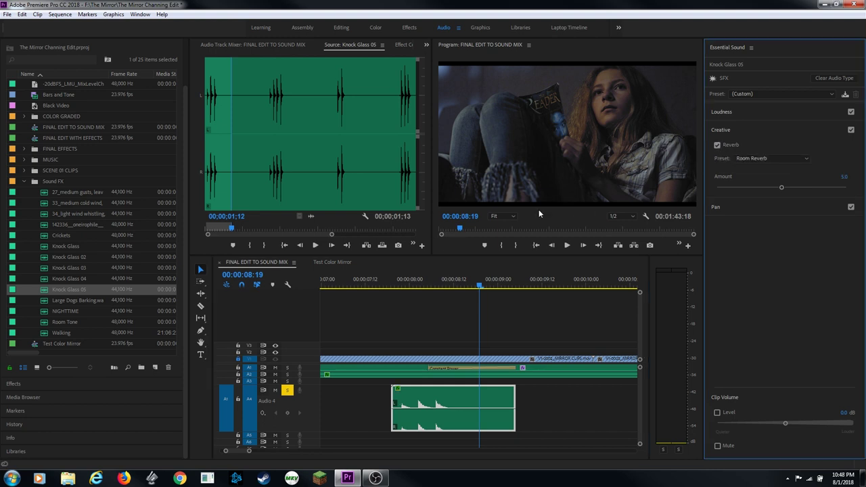
click(373, 285)
key(space)
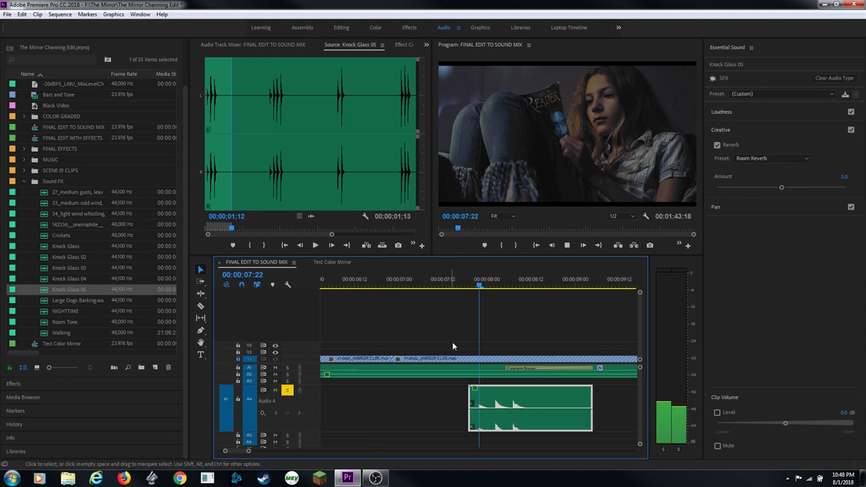
key(space)
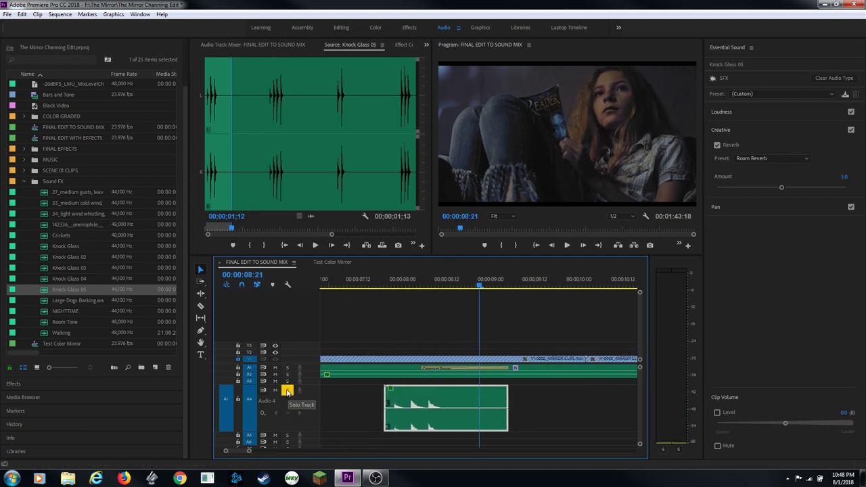
Step: Turn off the solo on Audio 4 and play the knock clip within the full mix
click(288, 392)
key(Up)
key(space)
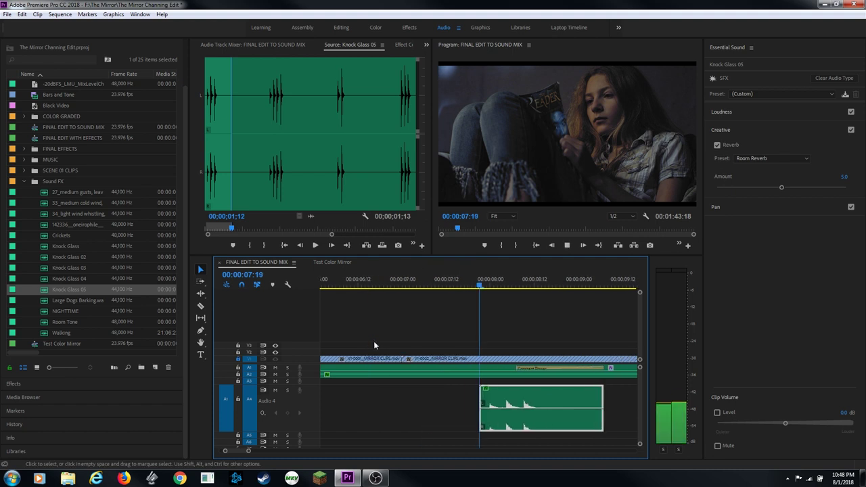
key(space)
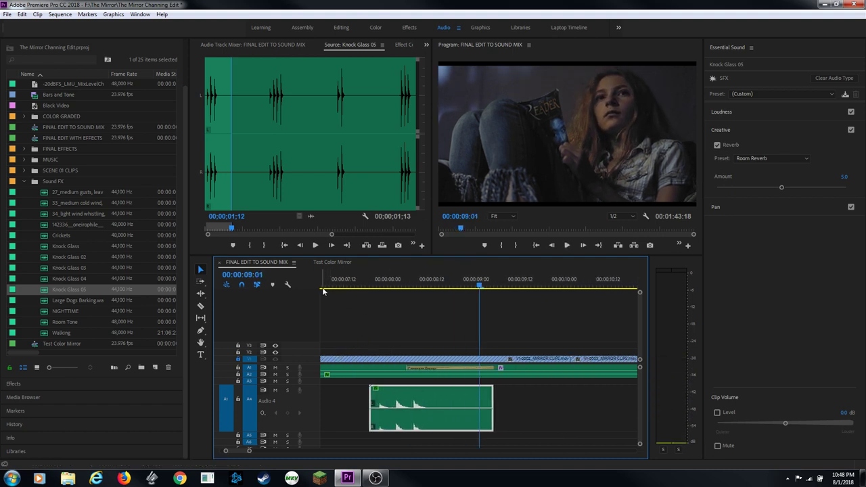
key(Up)
key(space)
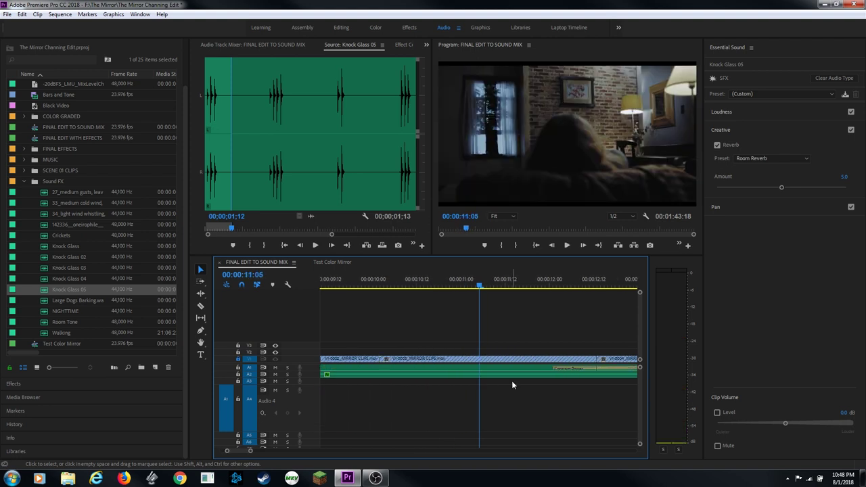
key(space)
Step: Play the first knock effect on Audio 4 within the full mix, starting from 00:00:06:21
key(backslash)
drag(361, 290, 468, 304)
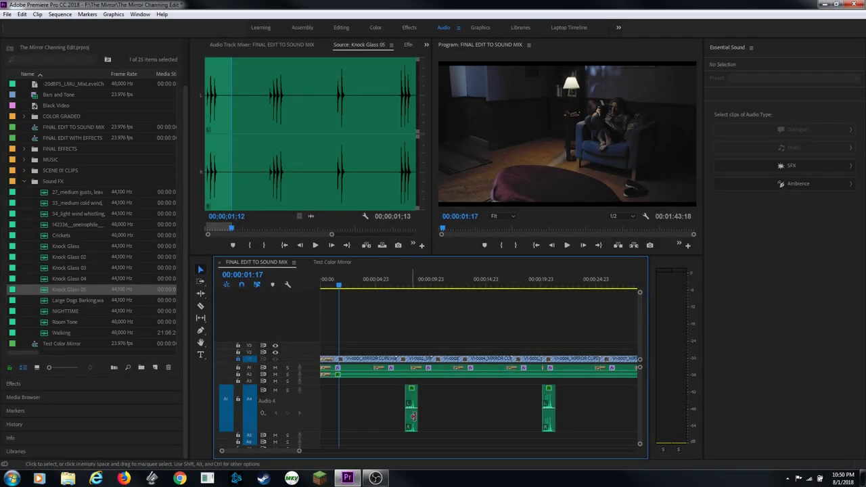
key(backslash)
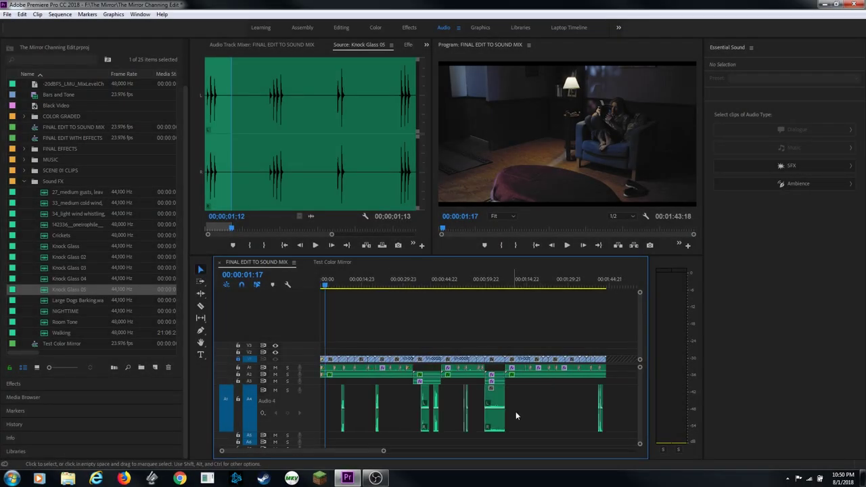
click(341, 283)
key(equal)
key(equal)
key(equal)
key(equal)
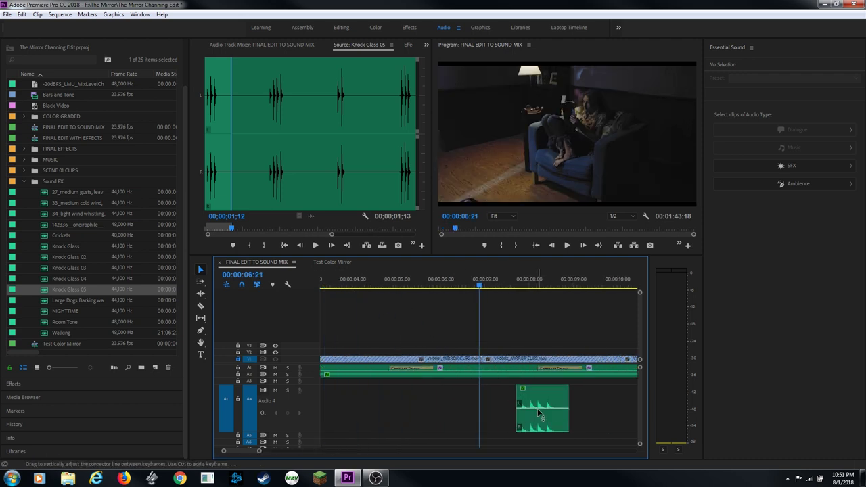
key(space)
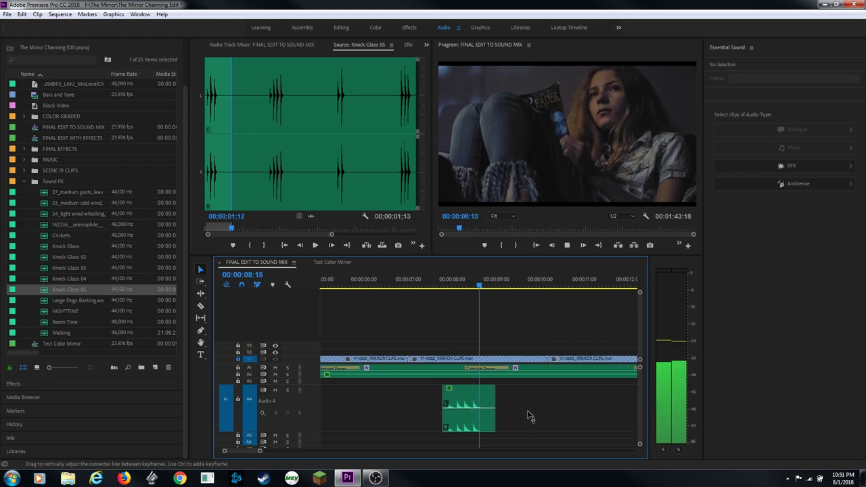
Step: Play the two Audio 4 effects, including the dog barking, from 00:00:35:22 to 00:00:43:01
key(minus)
key(minus)
key(minus)
click(479, 287)
drag(480, 287, 518, 325)
key(equal)
key(equal)
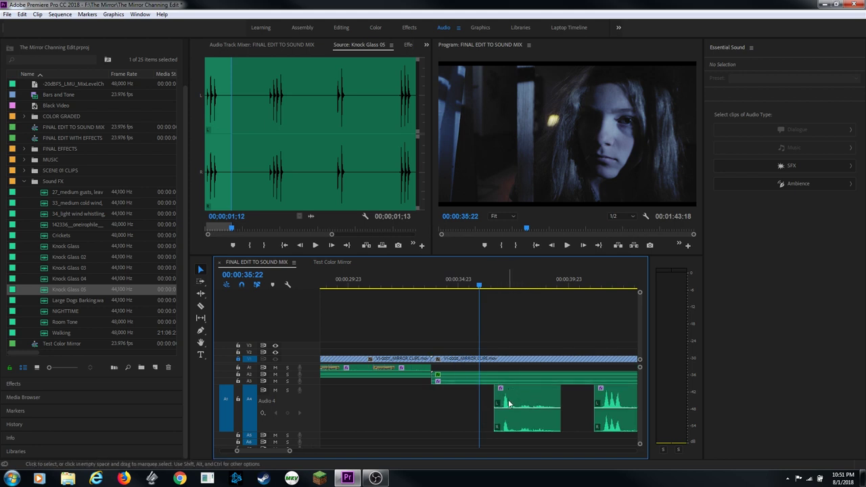
key(space)
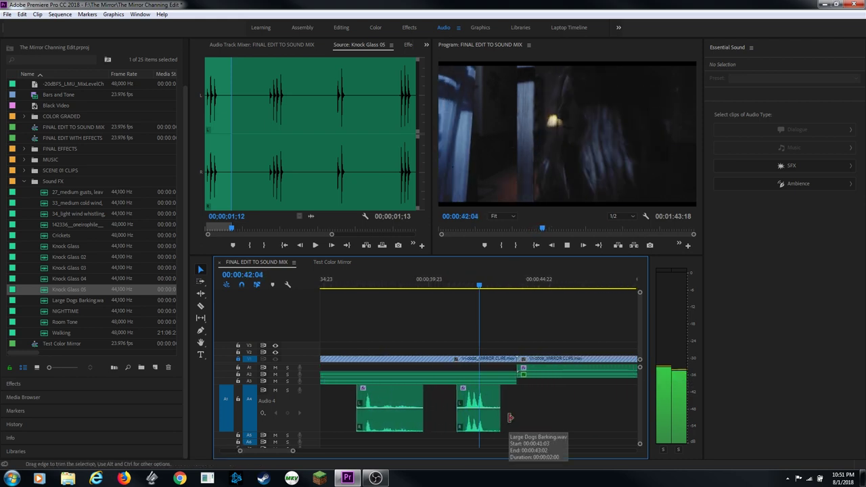
key(space)
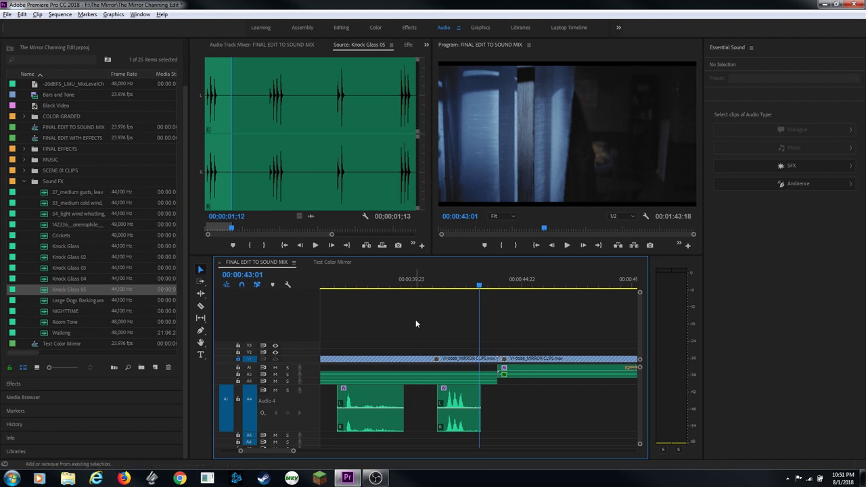
Step: Collapse the audio tracks and play the shot of the woman rising from the chair, stopping at 00:00:27:10 for the first footstep
key(shift+minus)
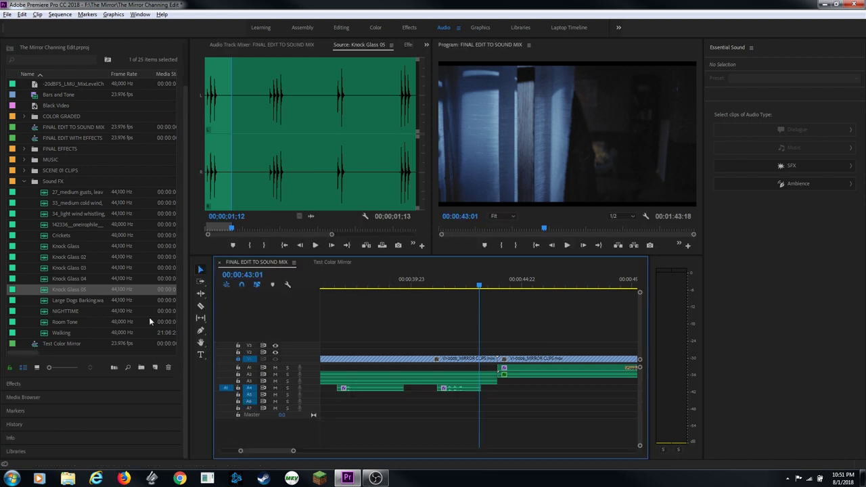
click(366, 289)
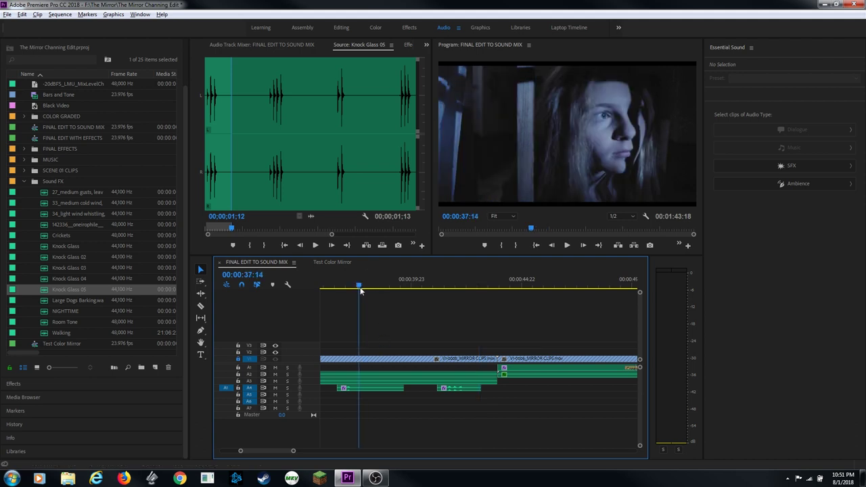
key(space)
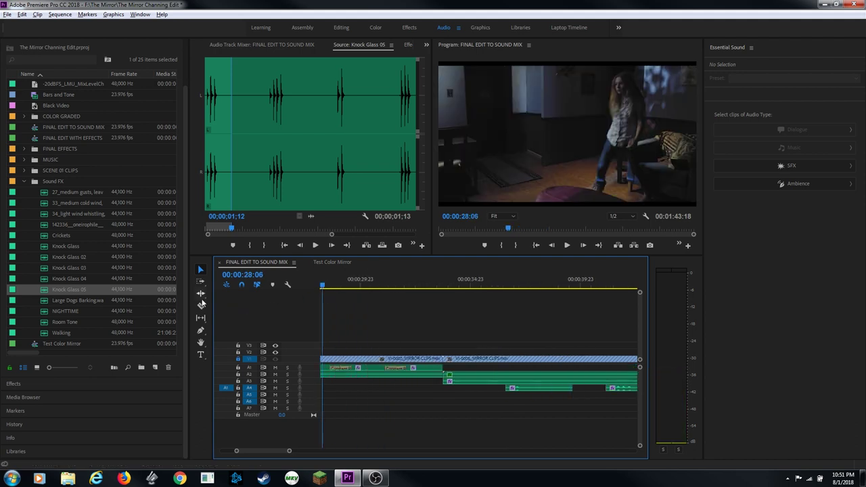
key(space)
key(Home)
drag(365, 286, 531, 297)
key(minus)
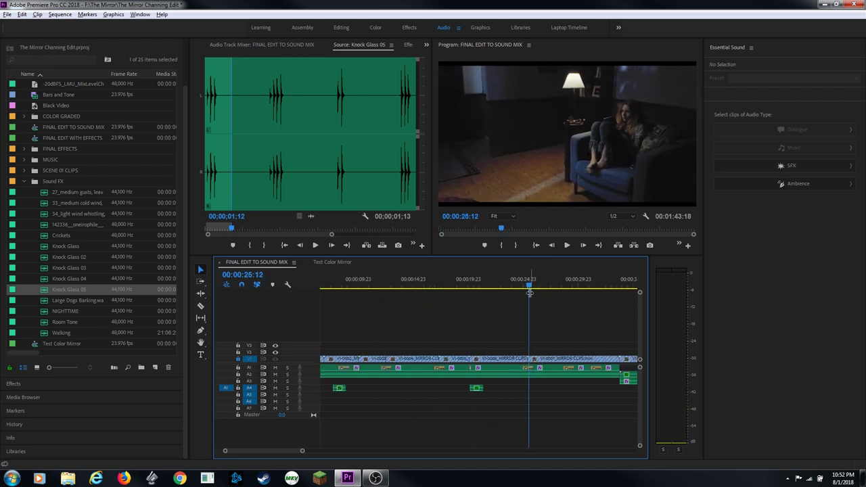
key(space)
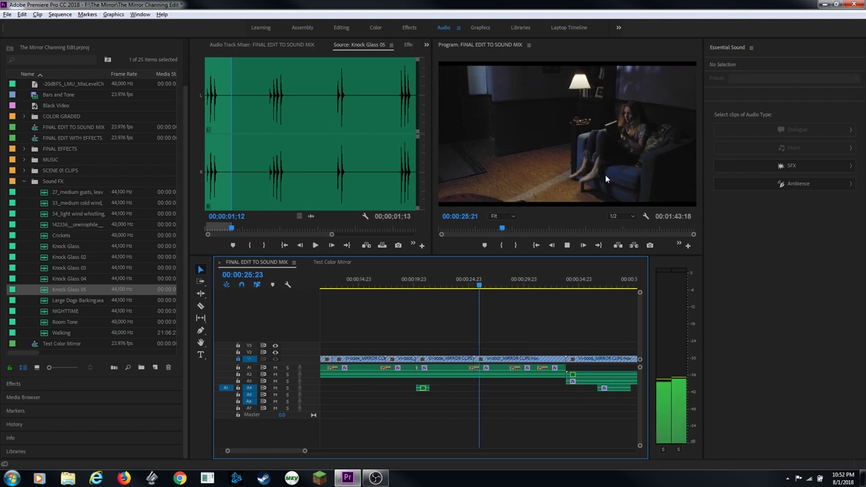
key(space)
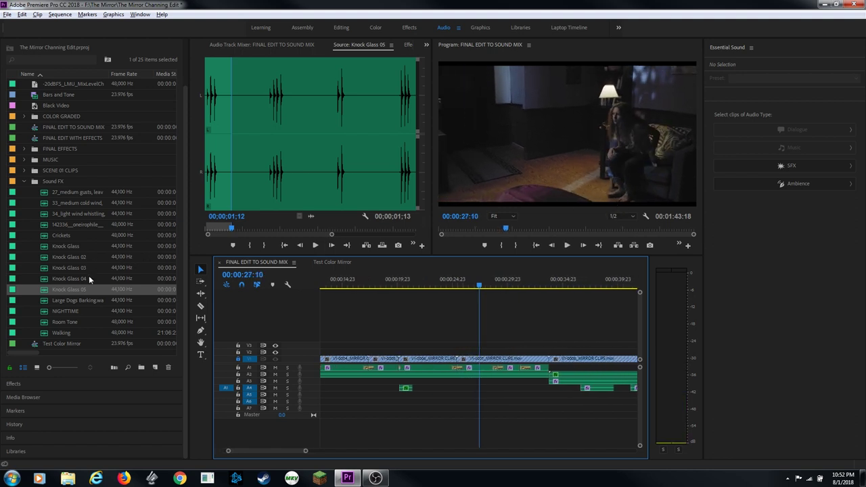
Step: Open the Walking sound as source, audition its footsteps, and mark the In point at 21;06;40;02 just before a step
double_click(59, 333)
click(303, 107)
drag(303, 111, 291, 115)
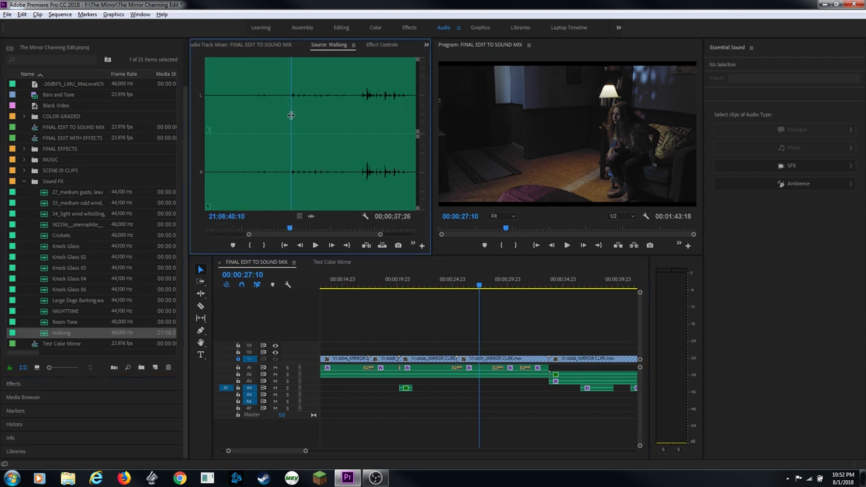
key(equal)
key(equal)
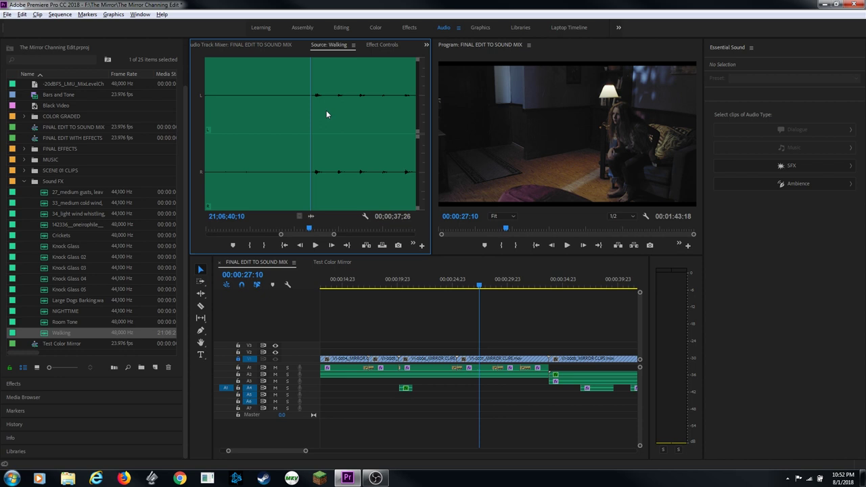
key(space)
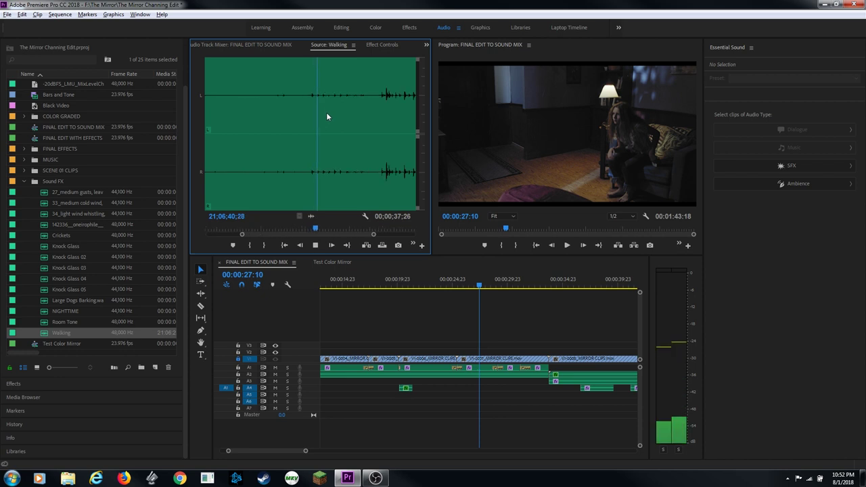
drag(327, 117, 308, 123)
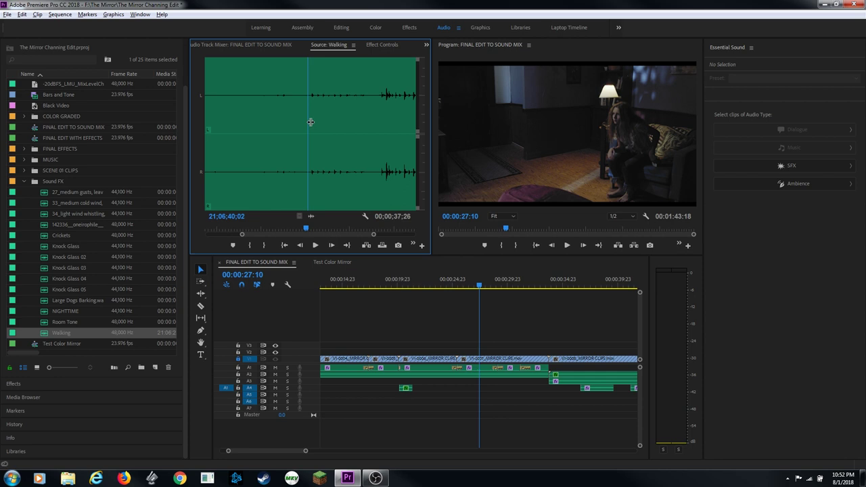
key(i)
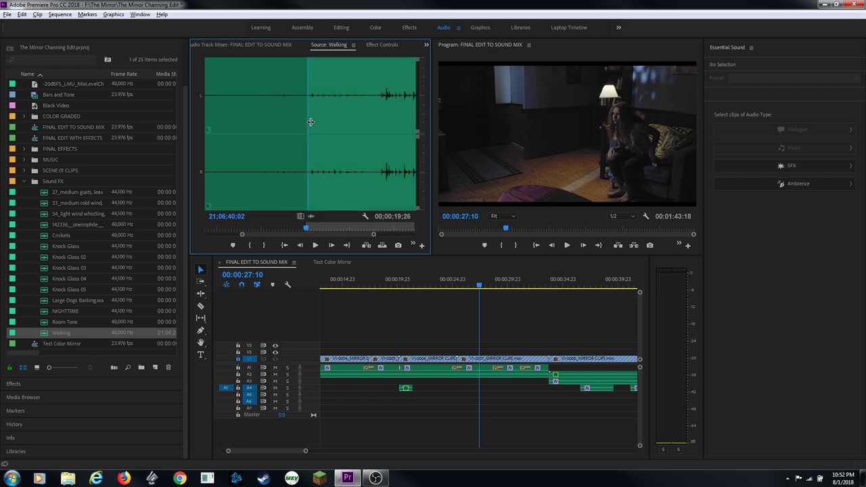
Step: Play the marked footstep and set the Out point at 21;06;40;22 to isolate that single step
key(equal)
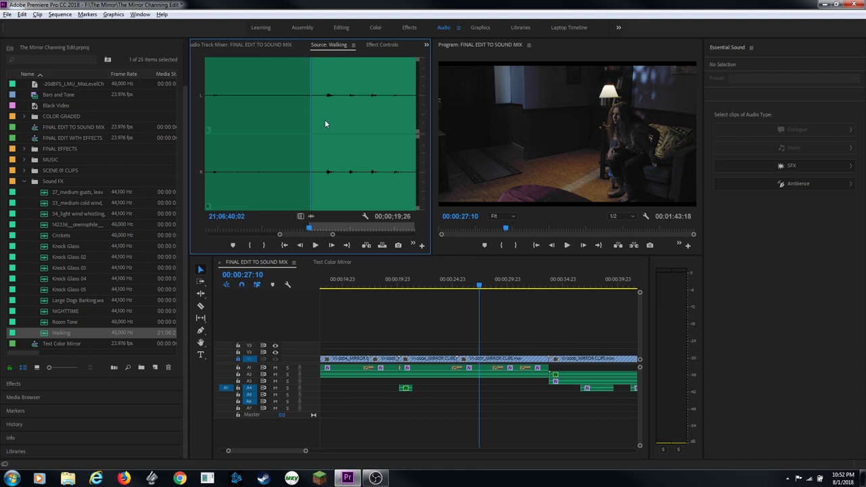
key(space)
key(space)
key(o)
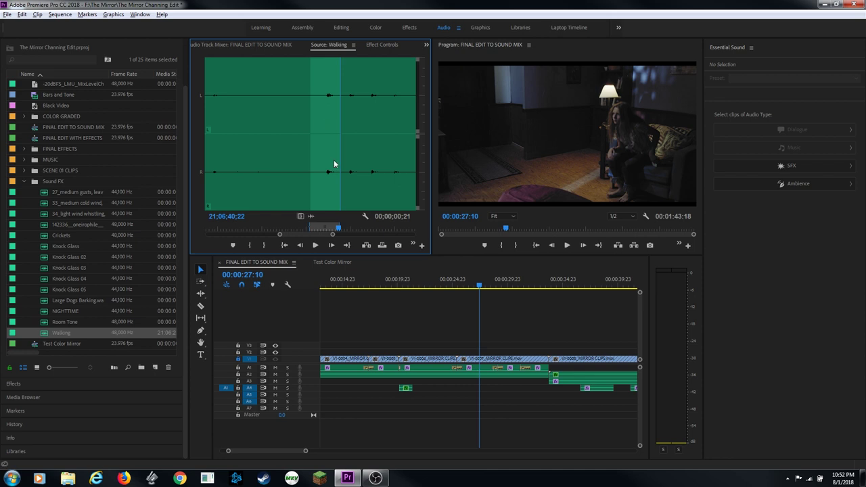
Step: Patch the source audio to Audio 5, overwrite the marked footstep at 00:00:27:10, and expand the Audio 5 track
click(227, 396)
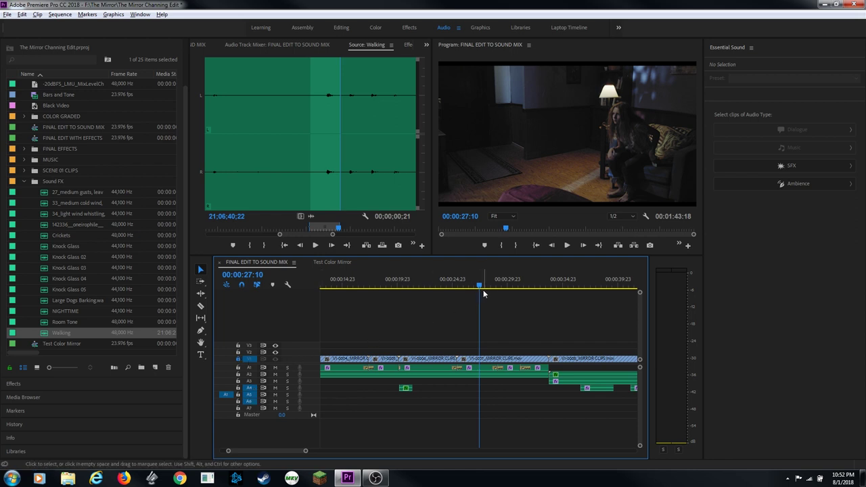
key(period)
key(Up)
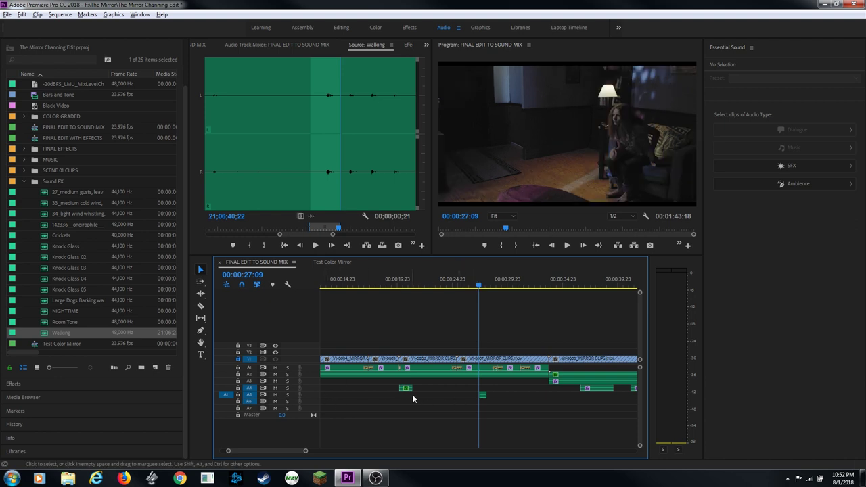
key(Down)
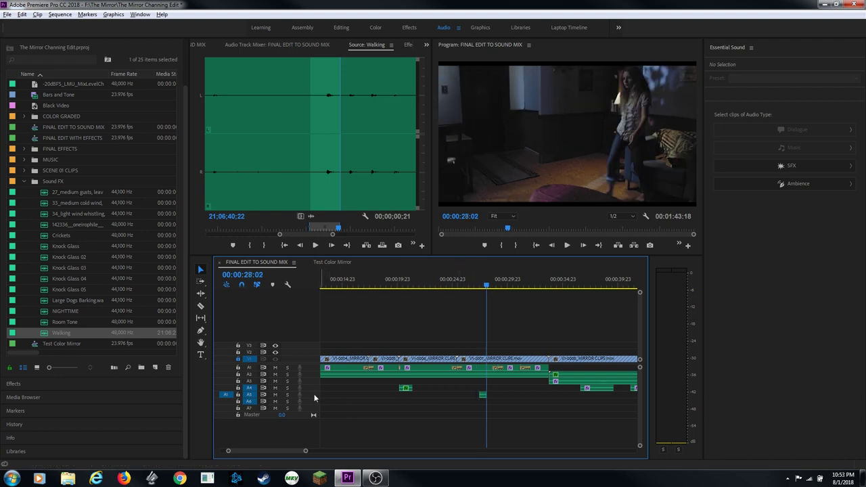
key(super)
key(super)
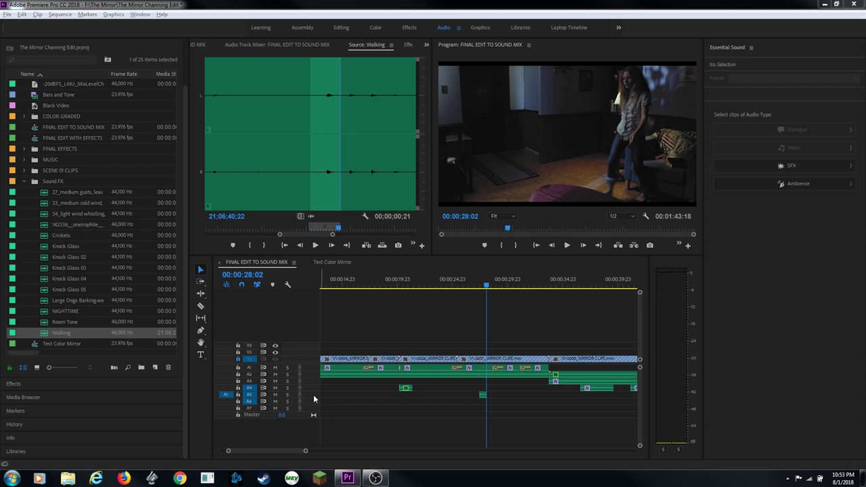
double_click(314, 396)
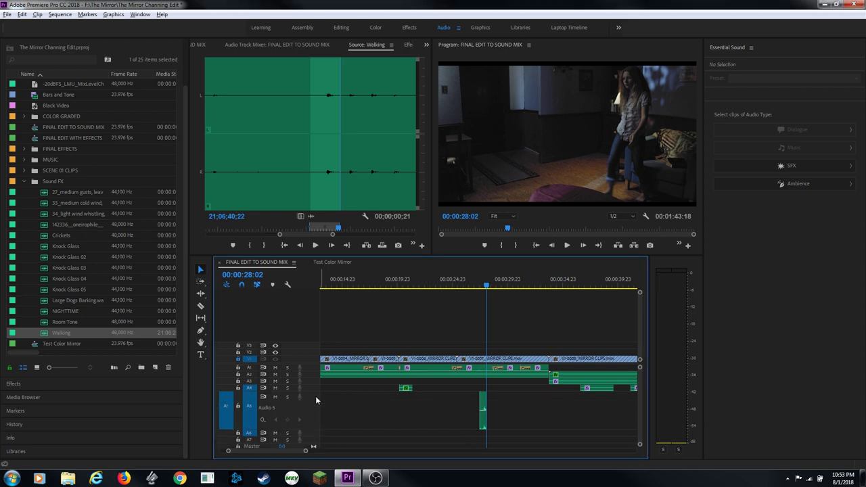
Step: Play from 00:00:26:08 through the Walking clip on Audio 5 to check its sync with the picture
drag(491, 290, 469, 287)
key(equal)
key(equal)
key(equal)
key(equal)
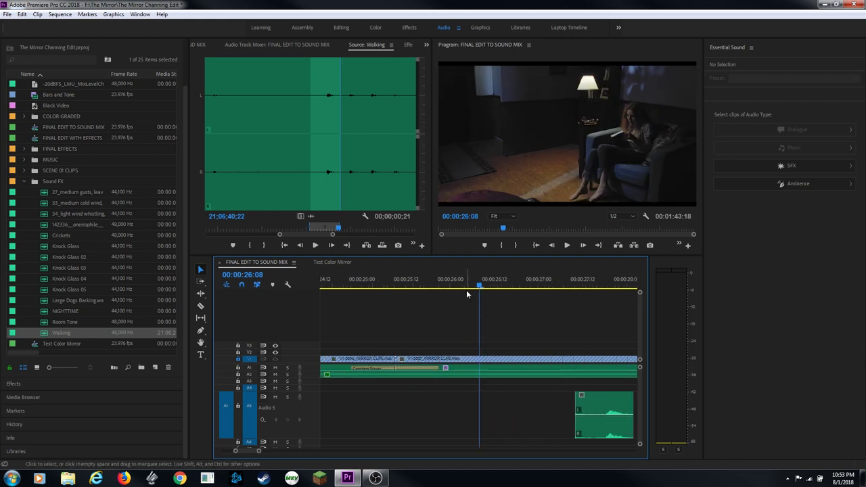
key(space)
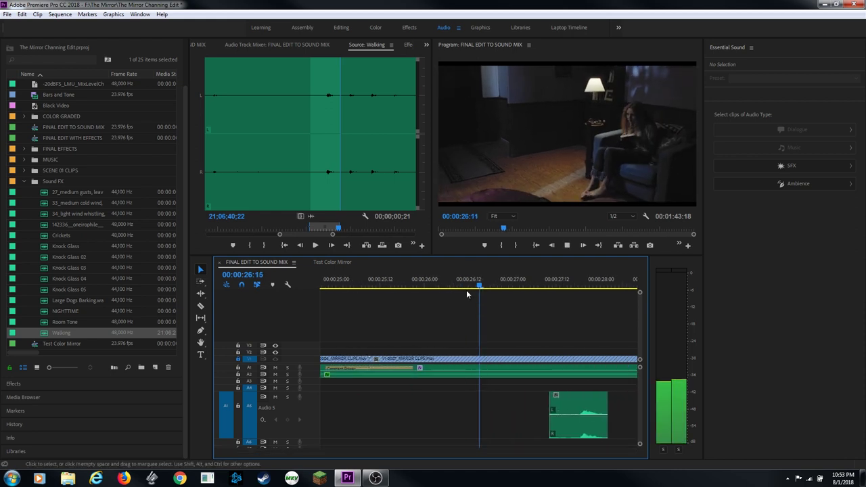
key(space)
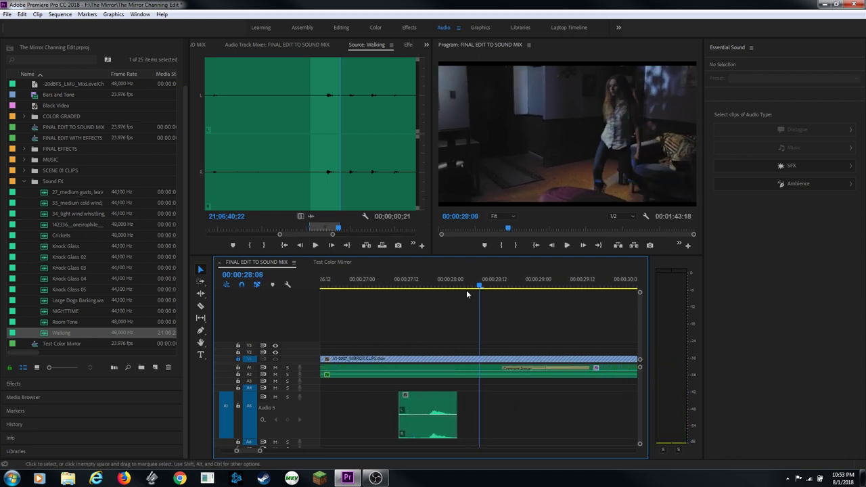
Step: Nudge the Walking clip on Audio 5 15 frames earlier so its footstep sound aligns with 00:00:27:04, and play it back
drag(467, 290, 363, 290)
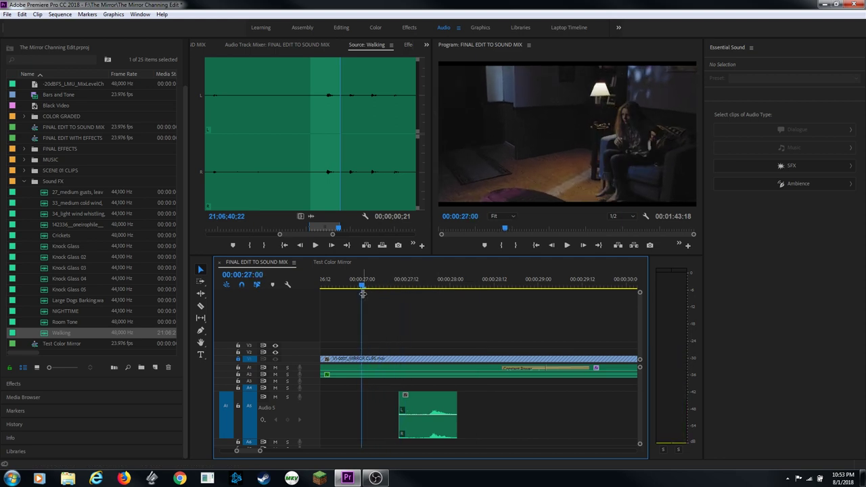
key(space)
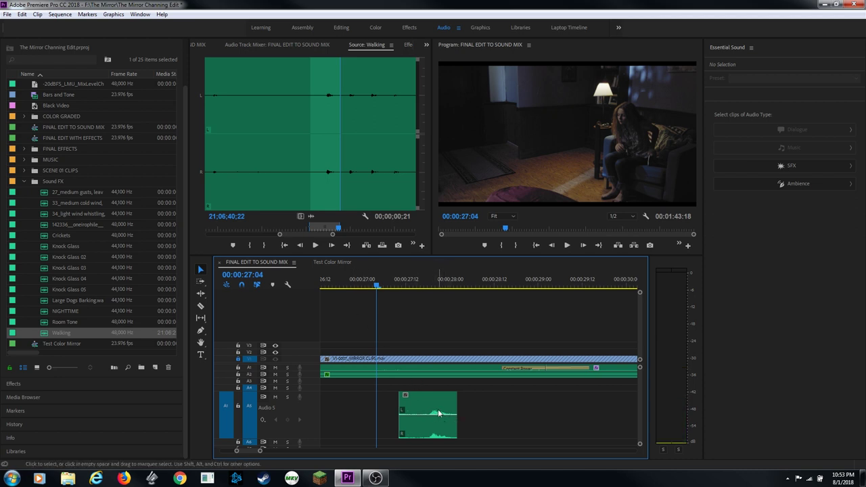
click(434, 409)
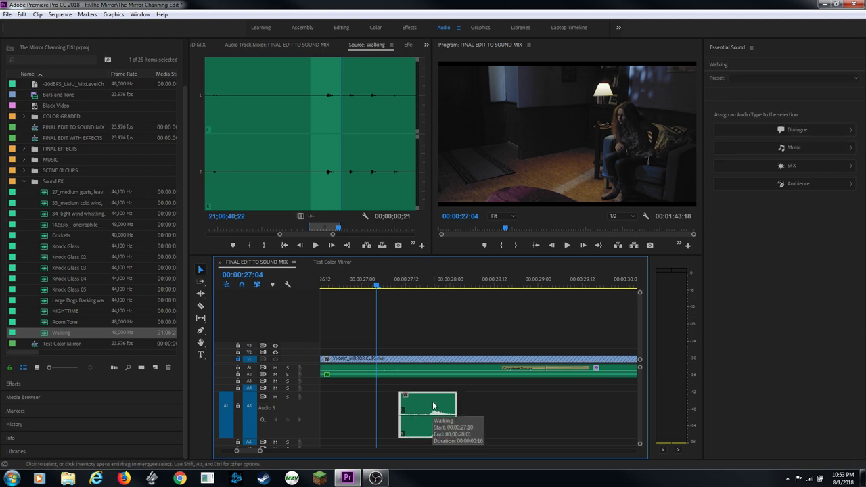
key(alt+Left)
key(alt+Left)
key(alt+Left)
key(alt+Left)
key(alt+Left)
key(alt+Left)
key(alt+Left)
key(alt+Left)
key(alt+Left)
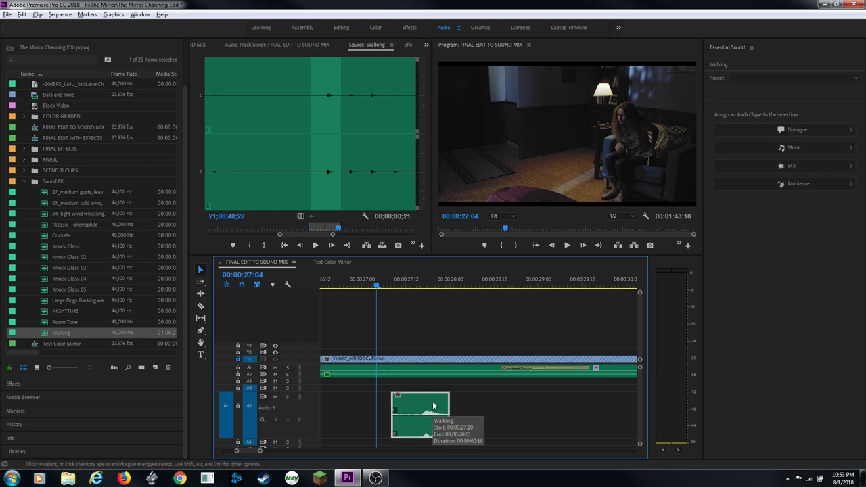
key(alt+Left)
key(alt+Left)
key(alt+Left)
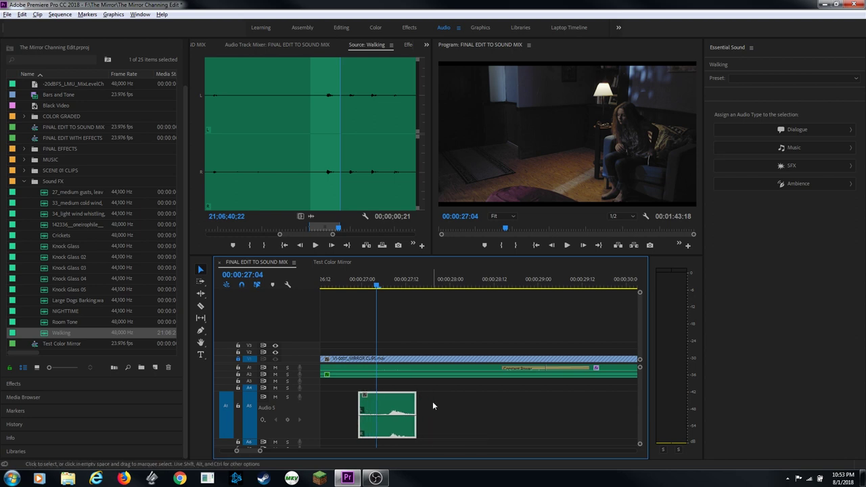
key(alt+Left)
key(alt+Left)
key(alt+Left)
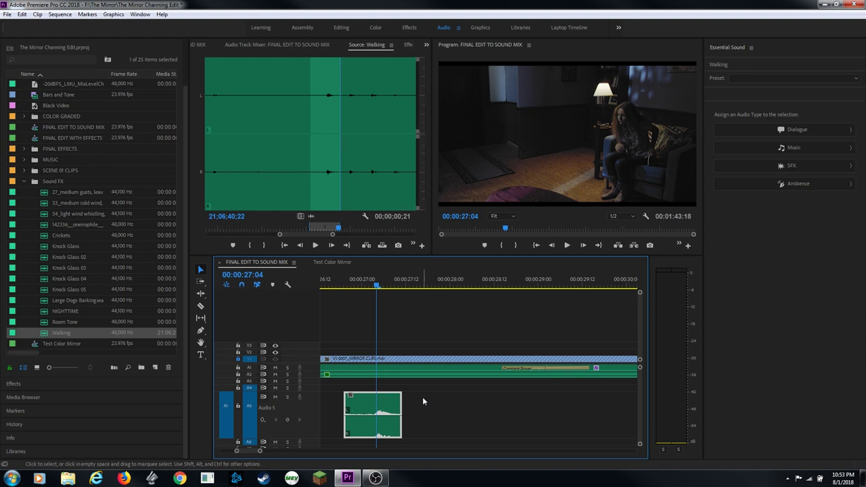
click(332, 284)
key(space)
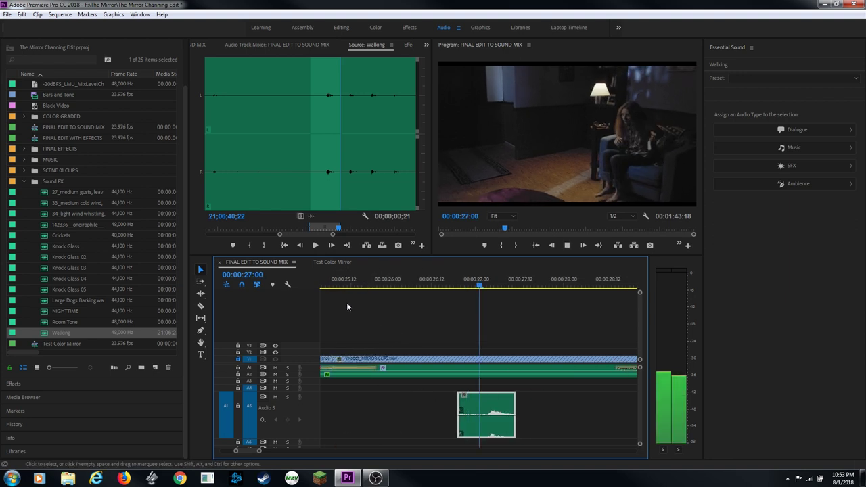
Step: Play the sequence from 00:00:26:12 through the Walking clip on Audio 5 to check the footstep against the picture
key(space)
click(412, 344)
key(Up)
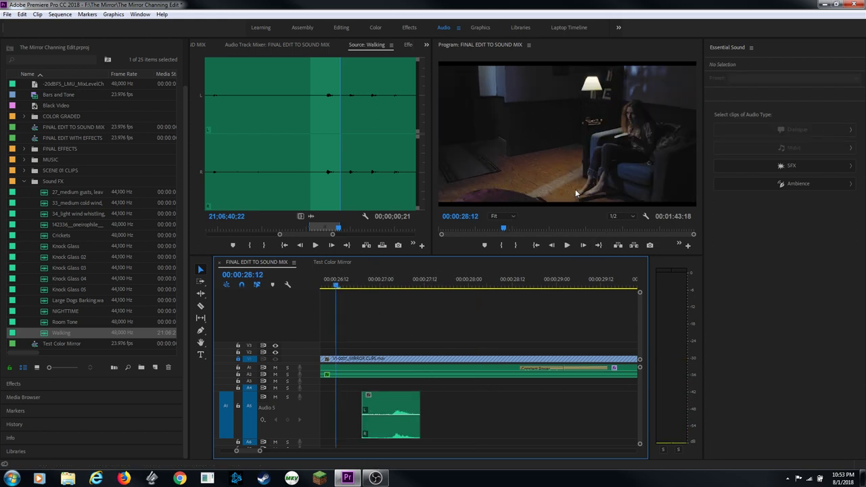
key(space)
key(space)
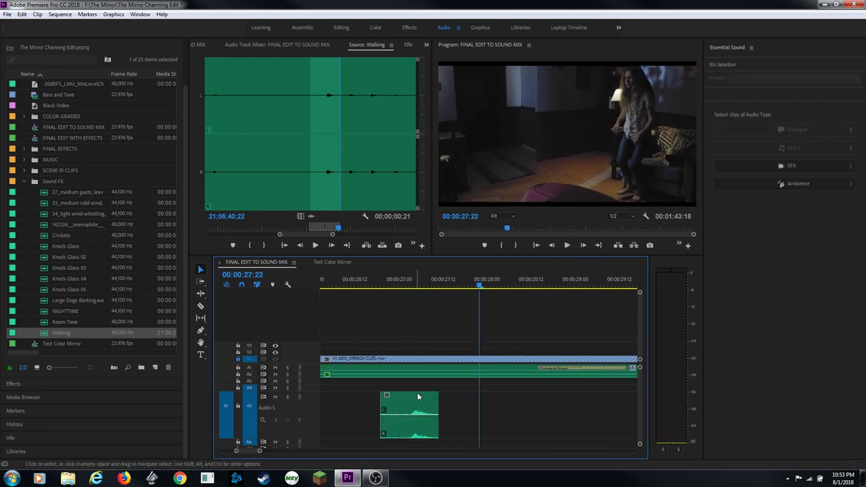
Step: Adjust the Walking clip's gain by -10 dB and play it back from 00:00:26:12
click(415, 394)
key(g)
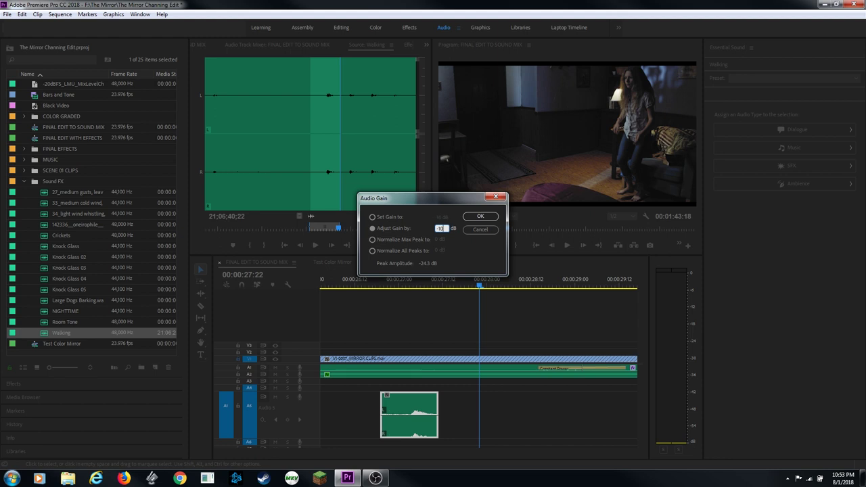
key(Return)
click(356, 279)
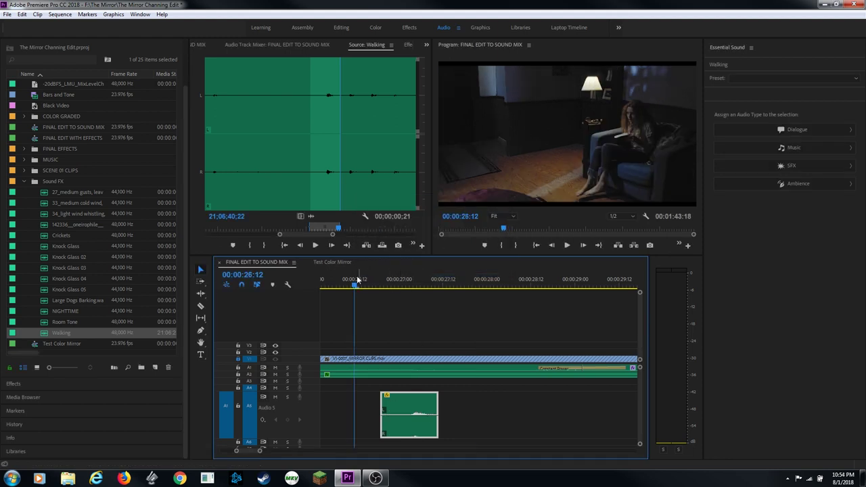
key(space)
key(space)
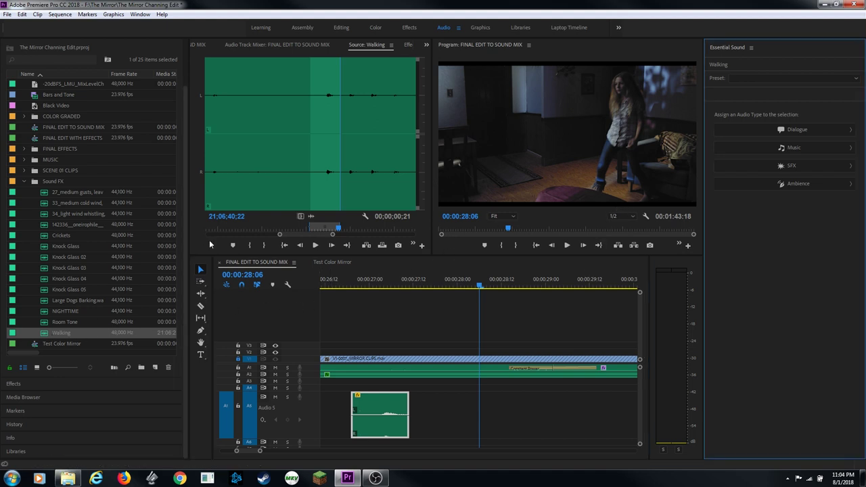
Step: Mark the following footstep in the Walking source from In 21;06;40;25 to Out 21;06;41;05
click(343, 110)
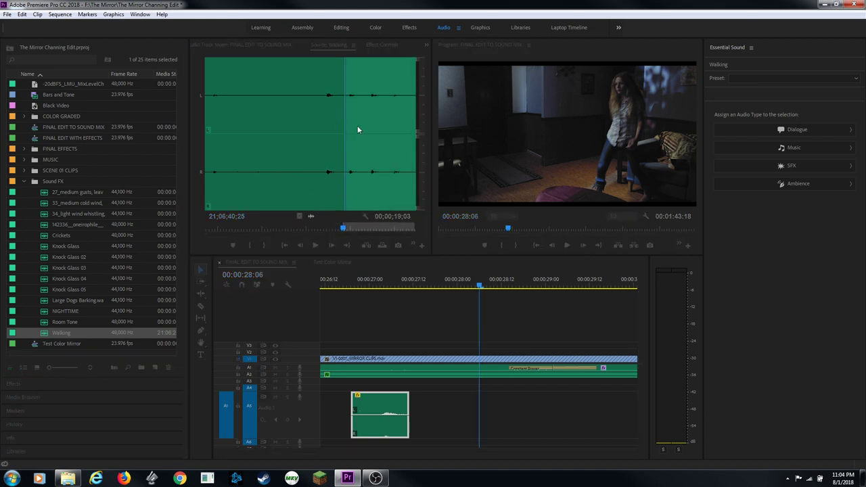
click(359, 116)
key(o)
Step: Find the actress's next step in the picture and overwrite the marked footstep onto Audio 5 at 00:00:28:05
click(465, 278)
drag(465, 279, 449, 278)
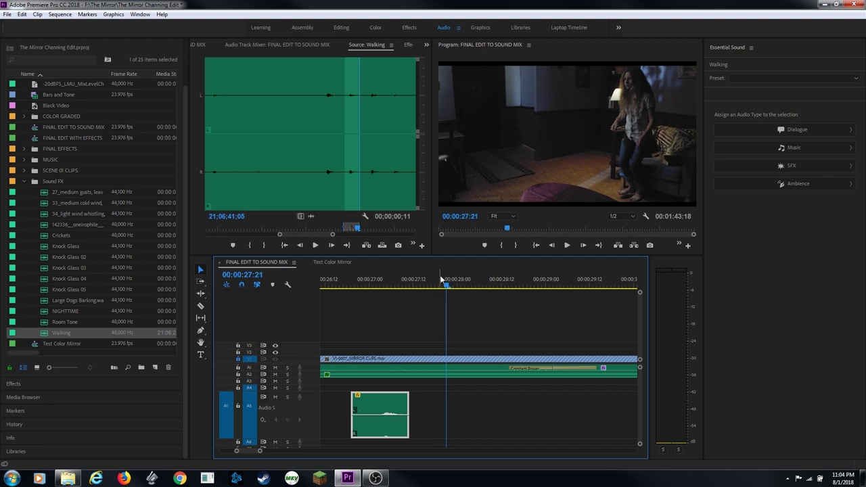
key(space)
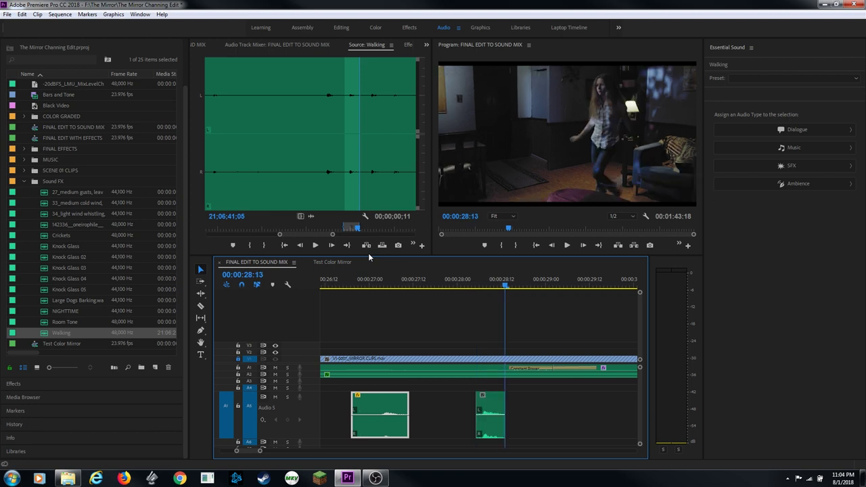
Step: Nudge the second Walking clip on Audio 5 two frames earlier to match the foot landing at 00:00:28:05, and play it from 00:00:28:00
click(480, 286)
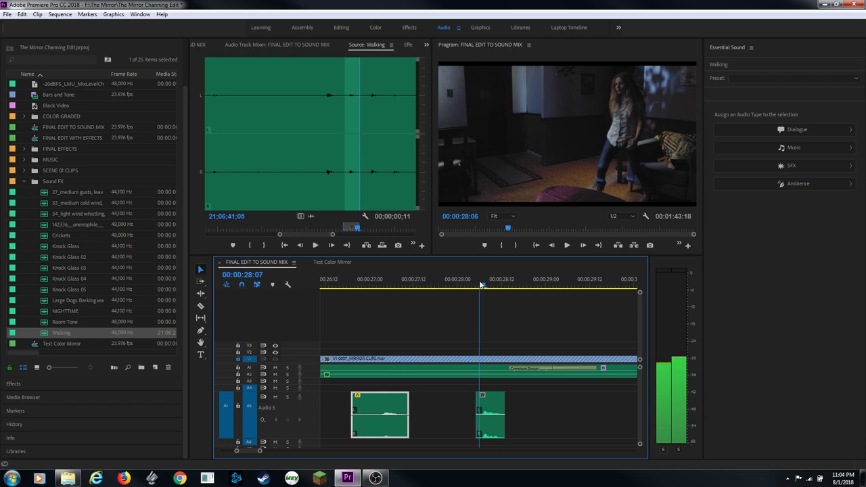
key(Left)
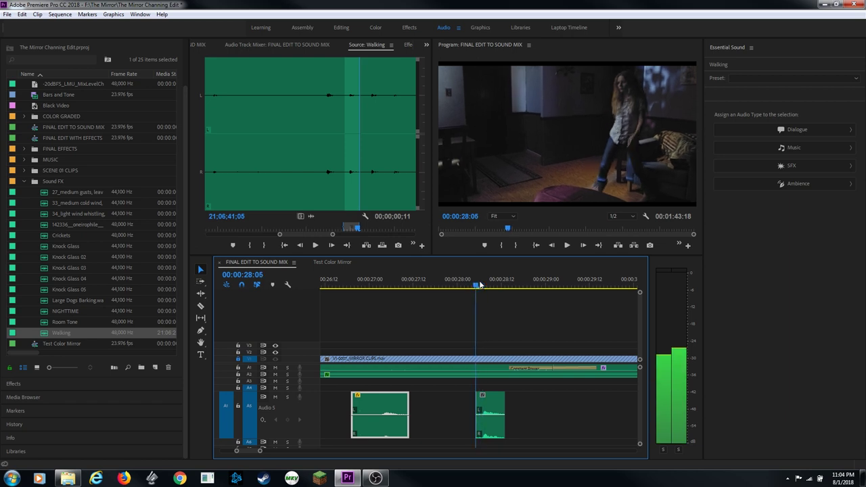
key(equal)
key(equal)
click(506, 405)
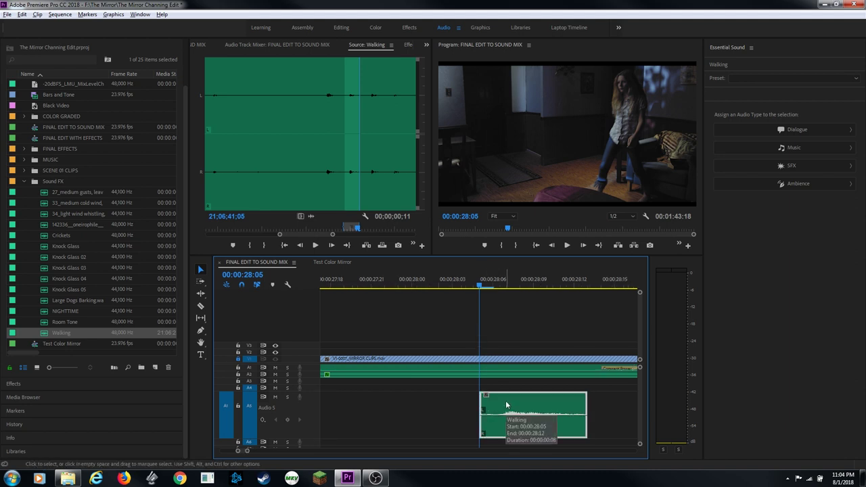
key(alt+Left)
key(alt+Left)
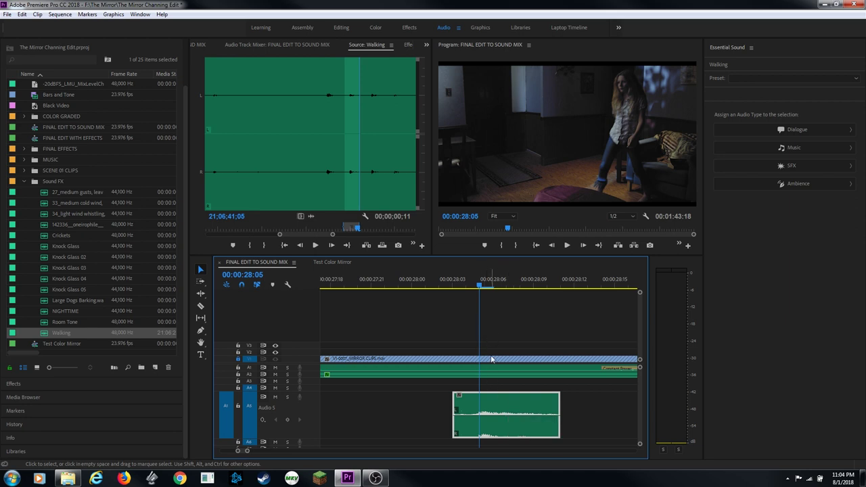
click(410, 284)
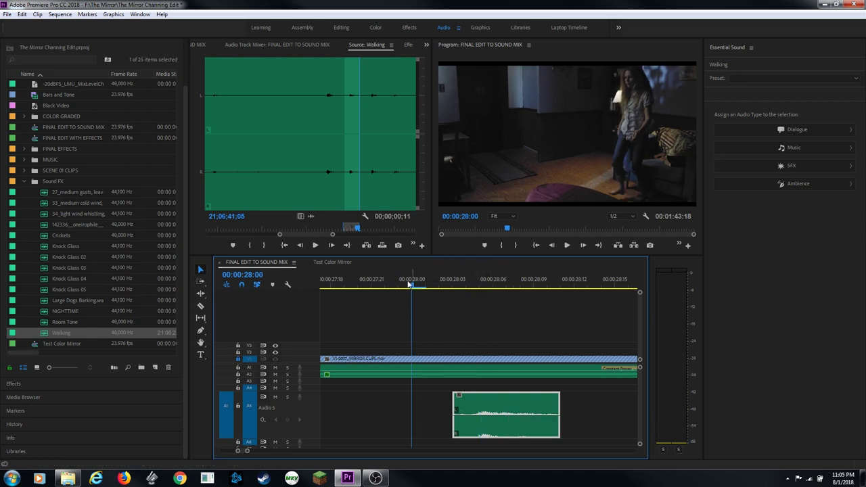
key(space)
key(space)
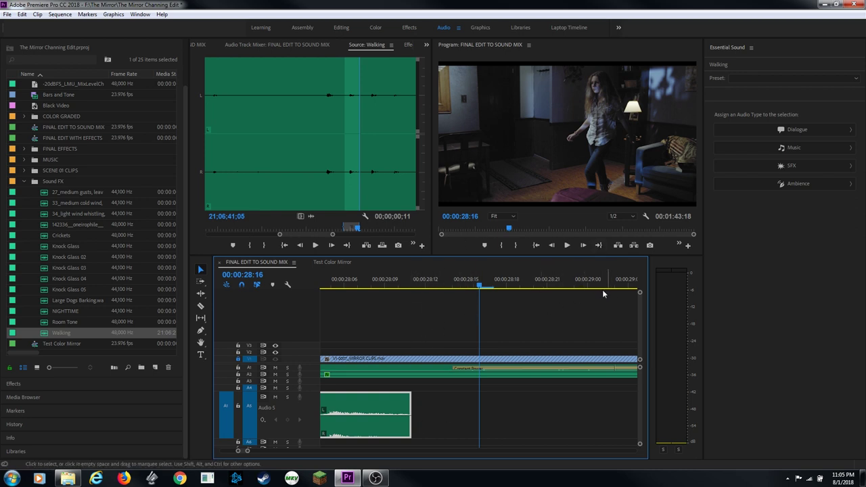
Step: Select all footstep clips on Audio 5, assign them the SFX audio type, and apply the Room Reverb preset
key(backslash)
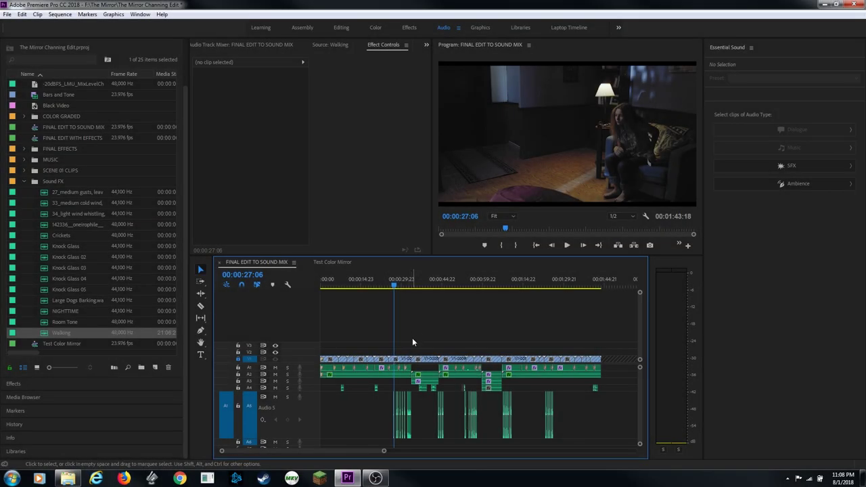
drag(356, 404, 574, 423)
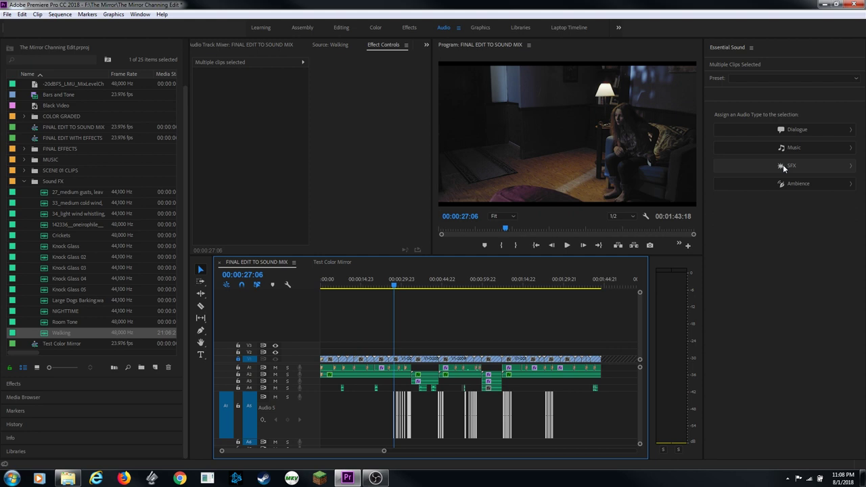
click(784, 167)
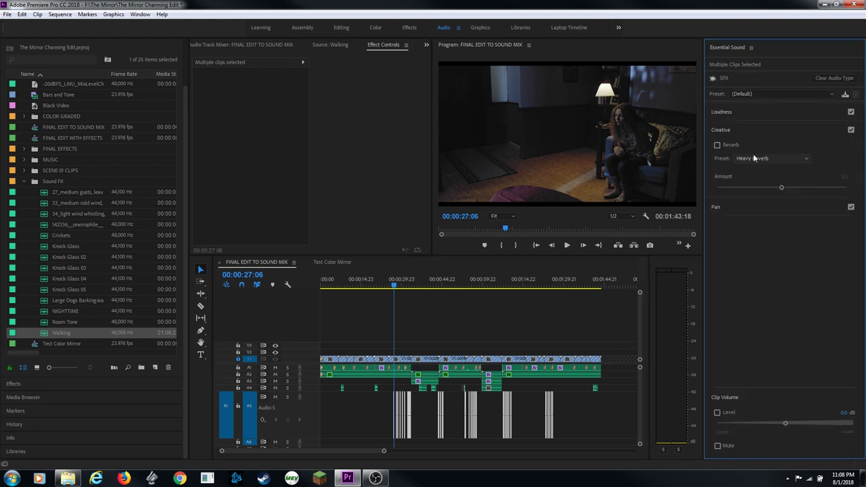
click(754, 158)
click(759, 197)
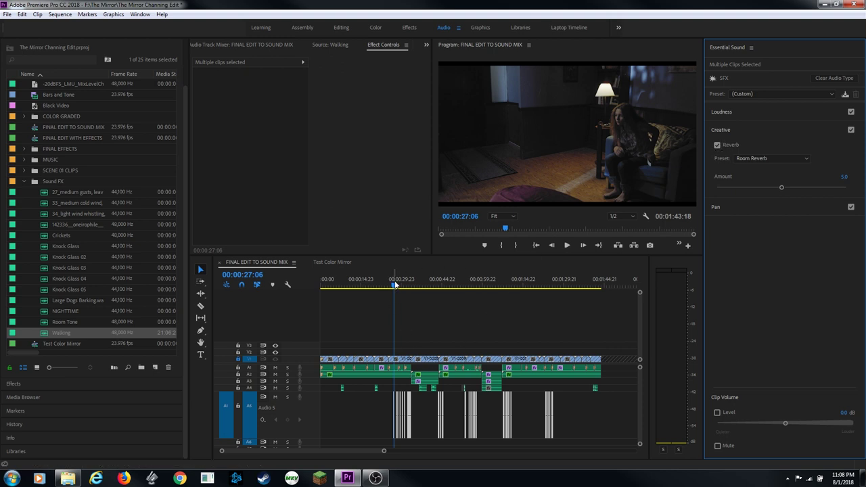
Step: Play the reverb-treated footsteps full screen from the first step on Audio 5 to check their sound and sync
key(equal)
key(equal)
key(equal)
key(equal)
key(equal)
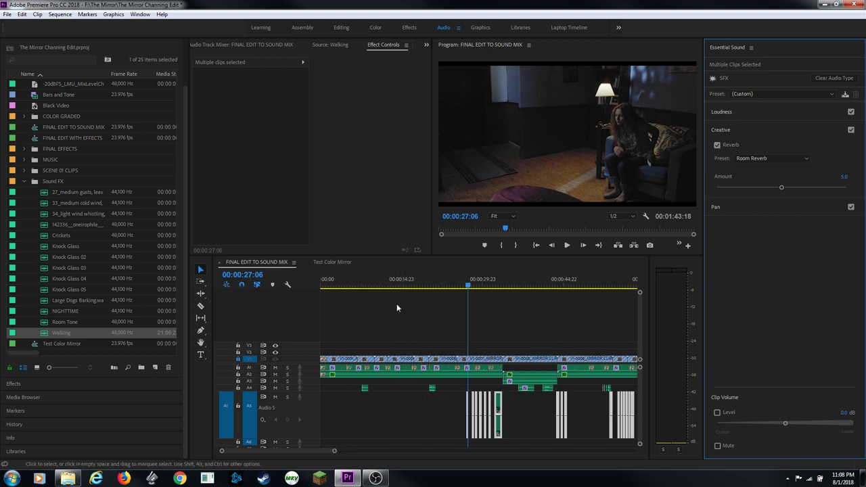
key(equal)
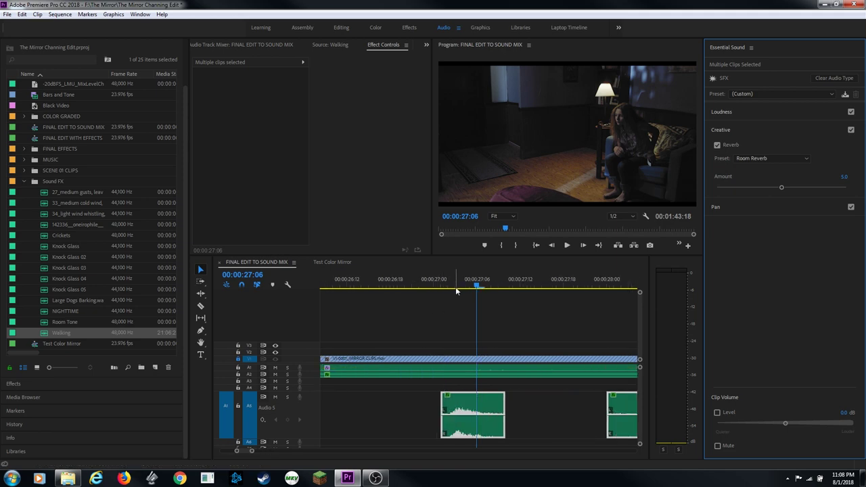
click(444, 283)
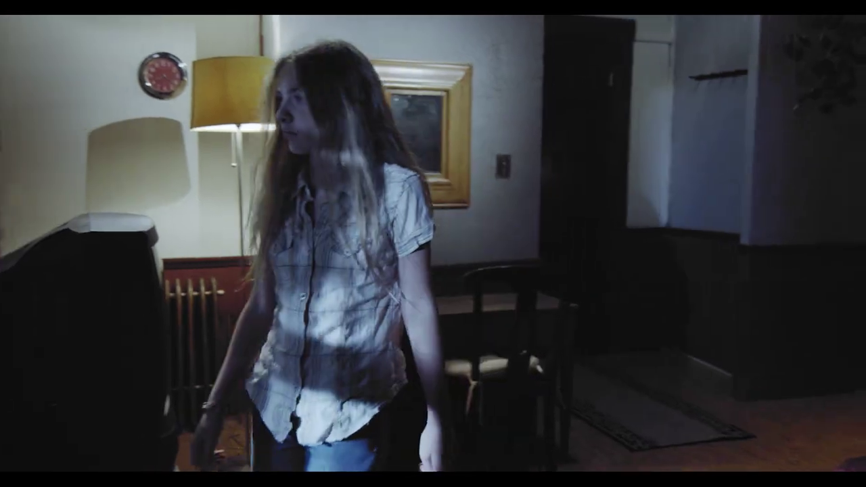
key(Escape)
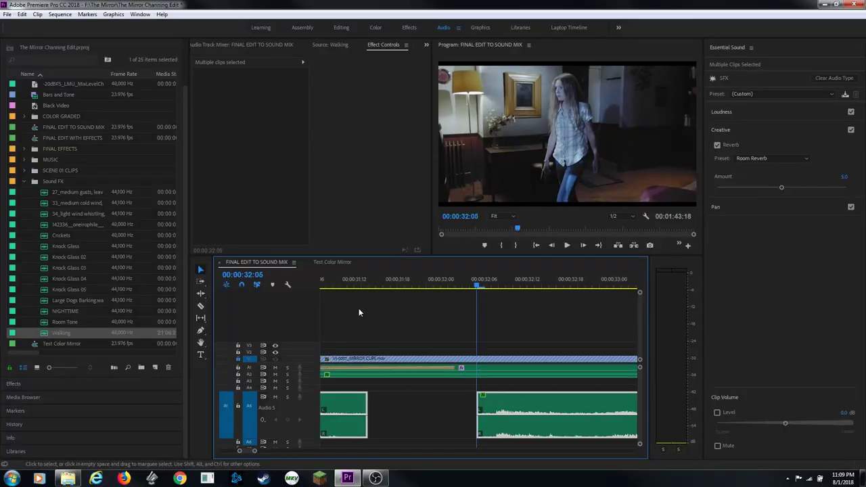
Step: Lower the gain of all selected footstep clips on Audio 5 together and play them back full screen
key(minus)
key(minus)
key(minus)
key(minus)
key(minus)
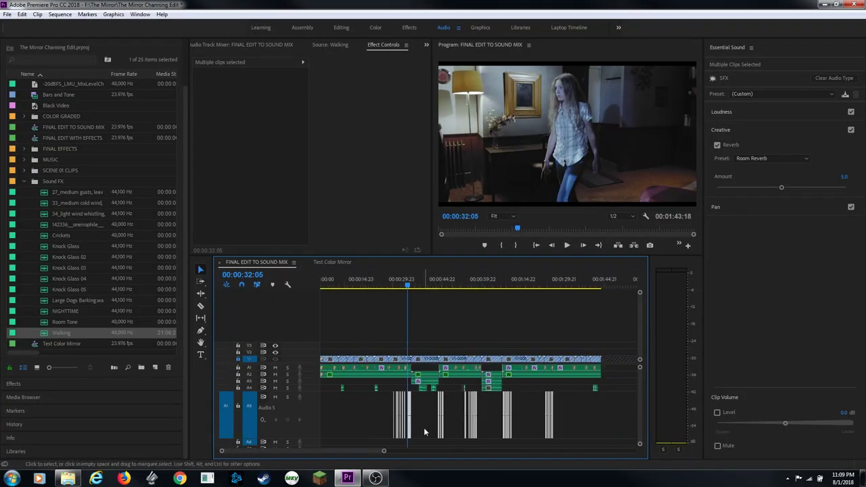
key(g)
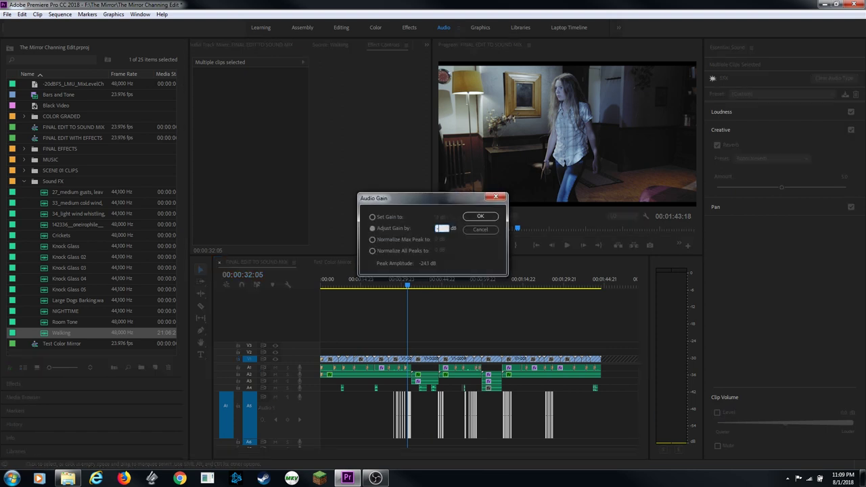
key(Return)
click(397, 286)
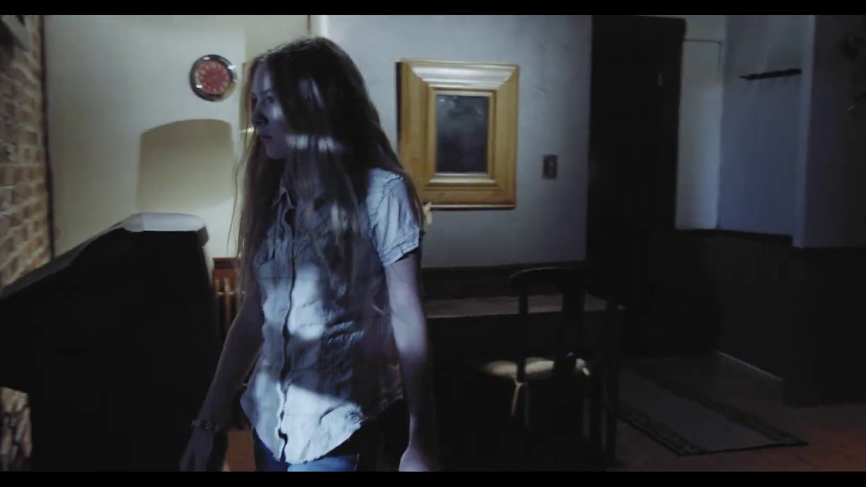
key(Escape)
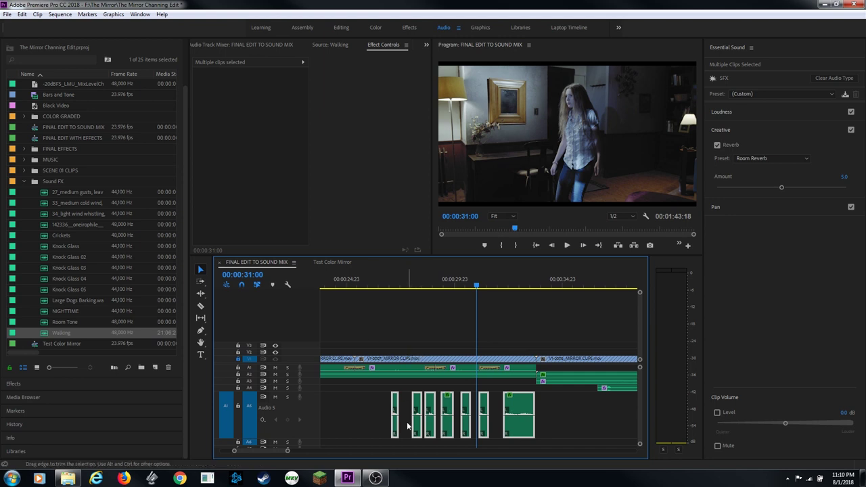
Step: Collapse Audio 5, patch the source audio to Audio 6, expand that track, and return the playhead to the sequence start
scroll(396, 416, down, 3)
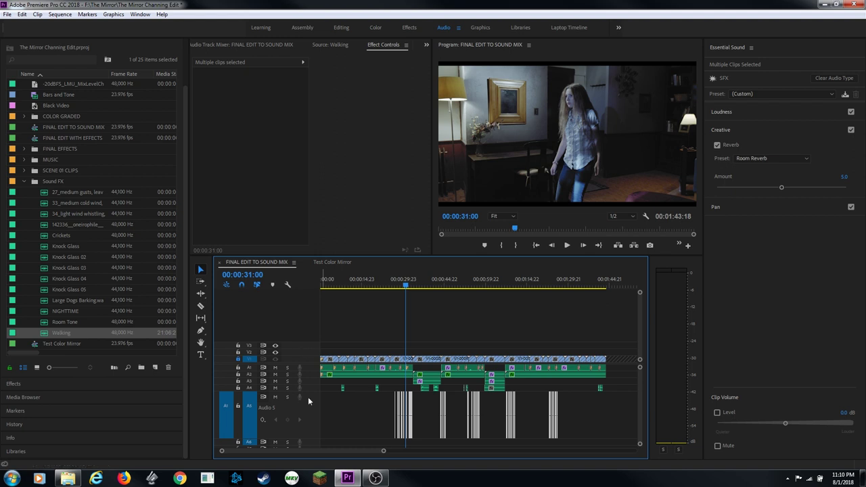
double_click(308, 396)
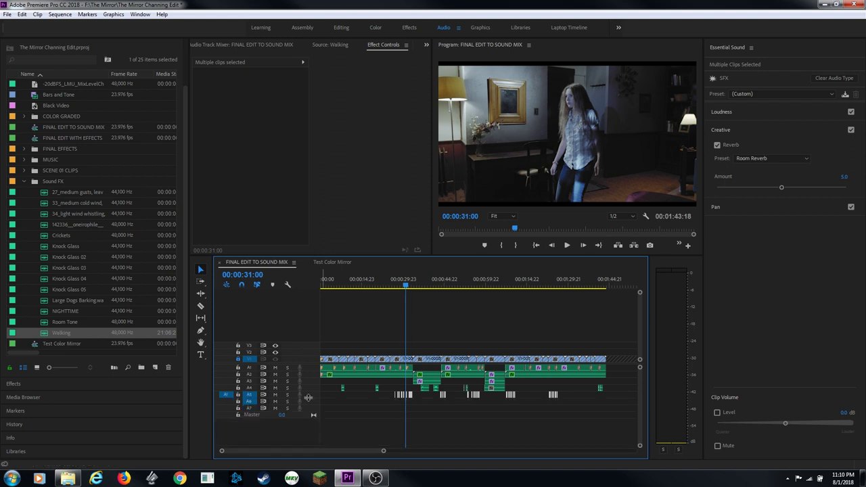
click(227, 402)
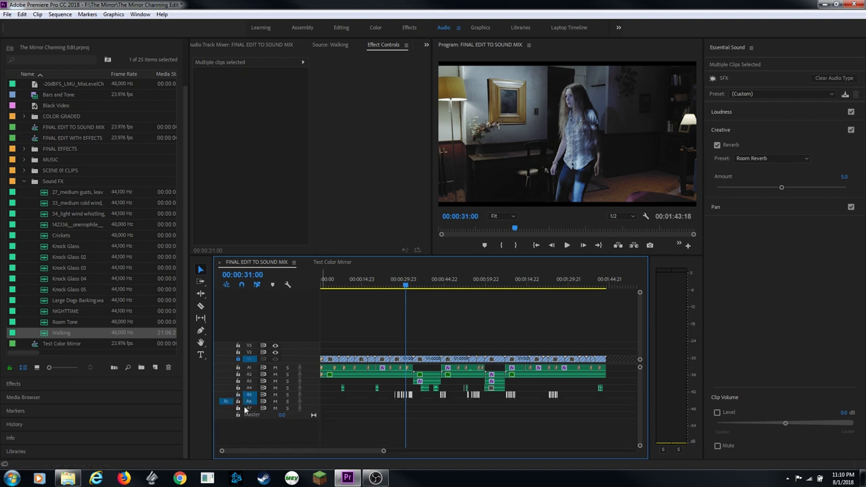
double_click(312, 402)
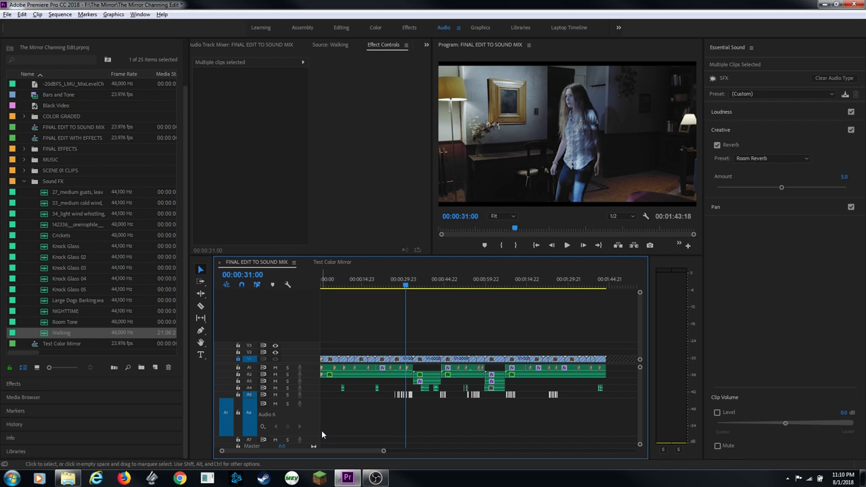
key(Home)
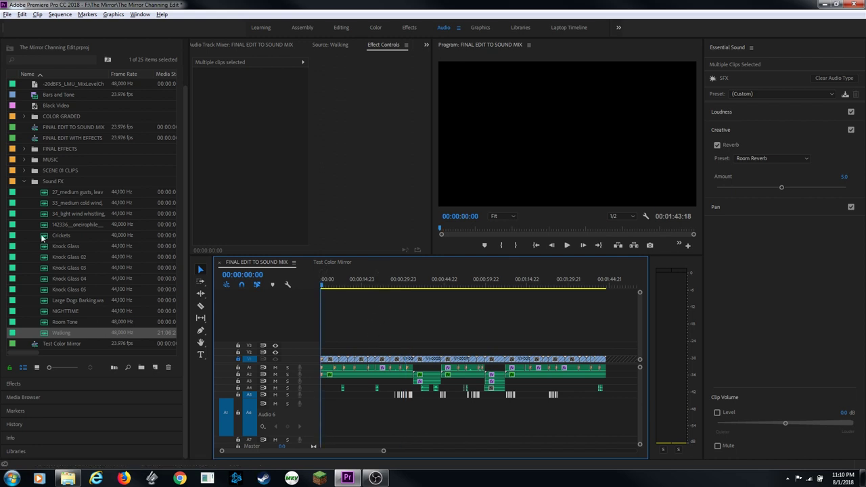
Step: Collapse the Sound FX bin, expand the MUSIC bin, and open Unseen Horrors.mp3 in the Source monitor to audition it
click(25, 183)
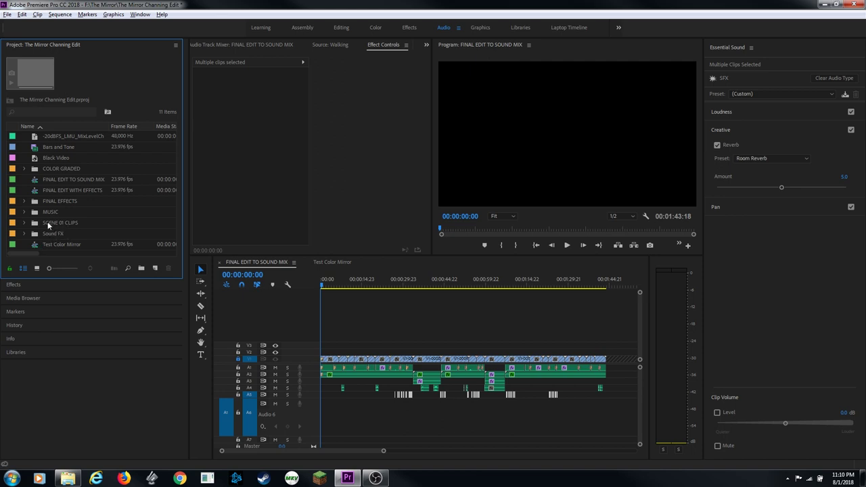
drag(46, 233, 34, 229)
click(26, 213)
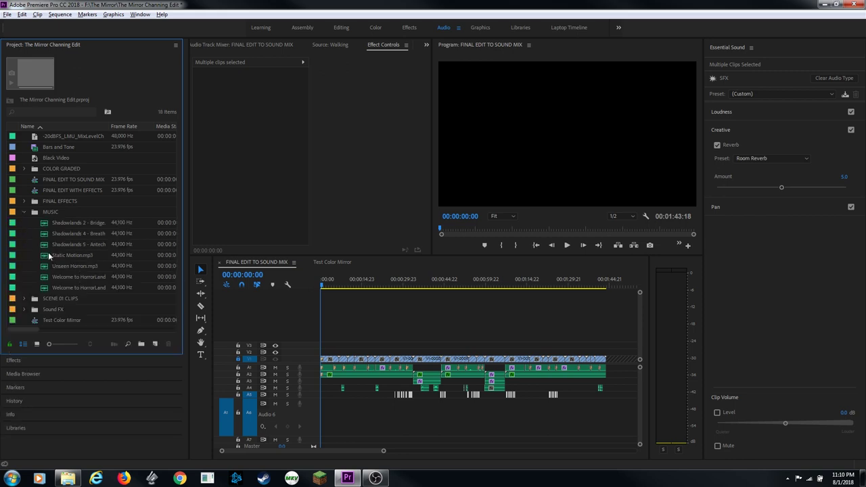
double_click(66, 266)
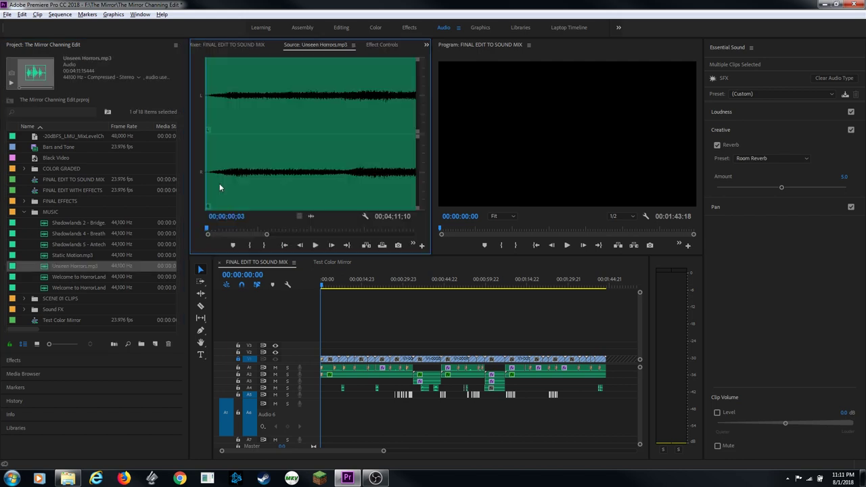
key(space)
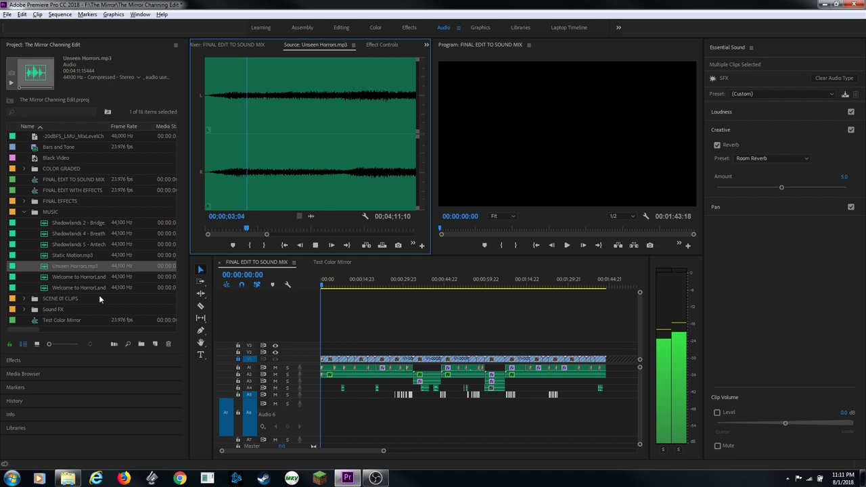
Step: Stop the current track, open Static Motion.mp3 from the MUSIC bin in the Source monitor and audition its opening
key(space)
double_click(63, 252)
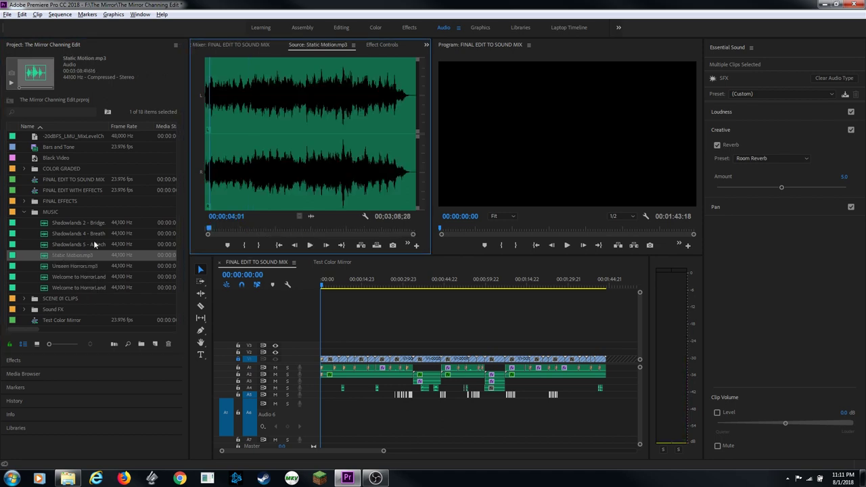
key(equal)
key(equal)
key(equal)
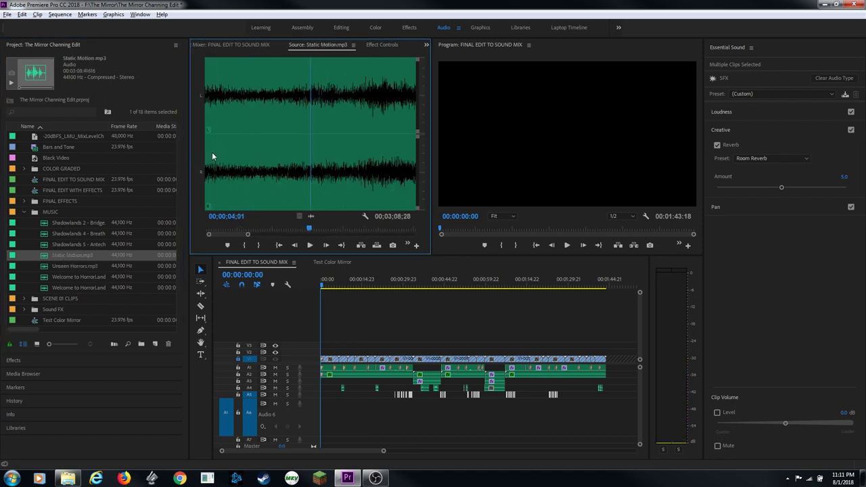
key(space)
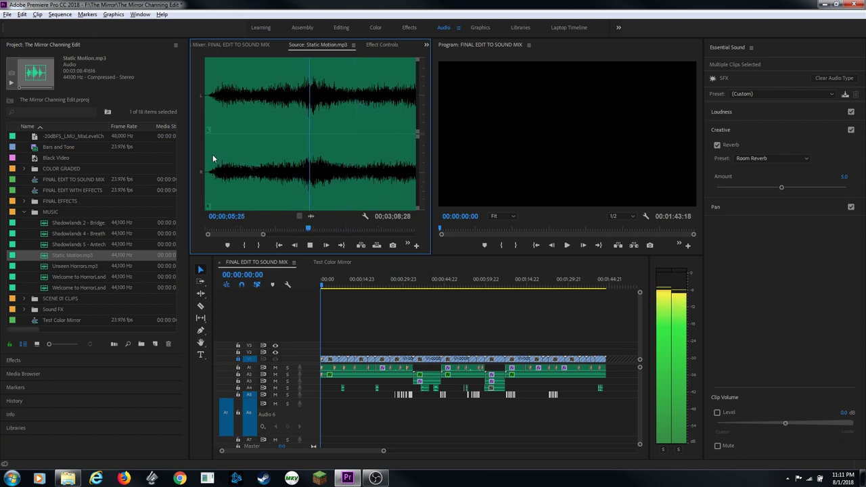
key(space)
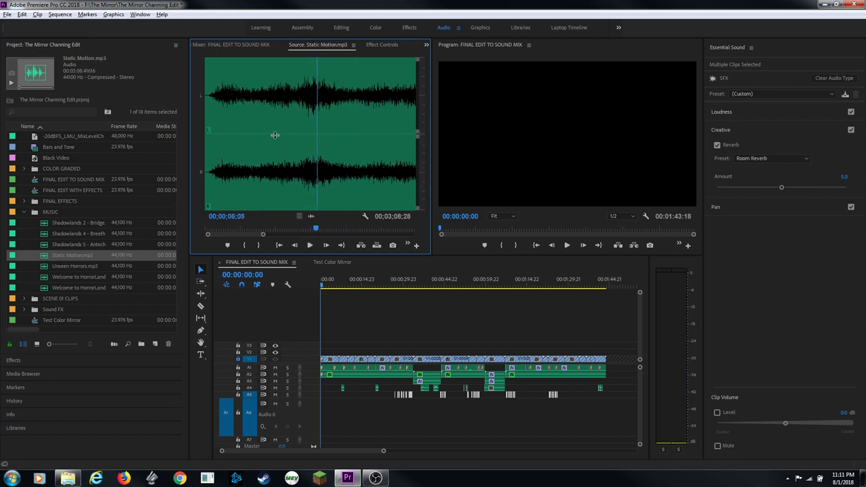
Step: Play the opening of the sequence and stop at 00:00:10:08 as the entry point for the music
click(329, 284)
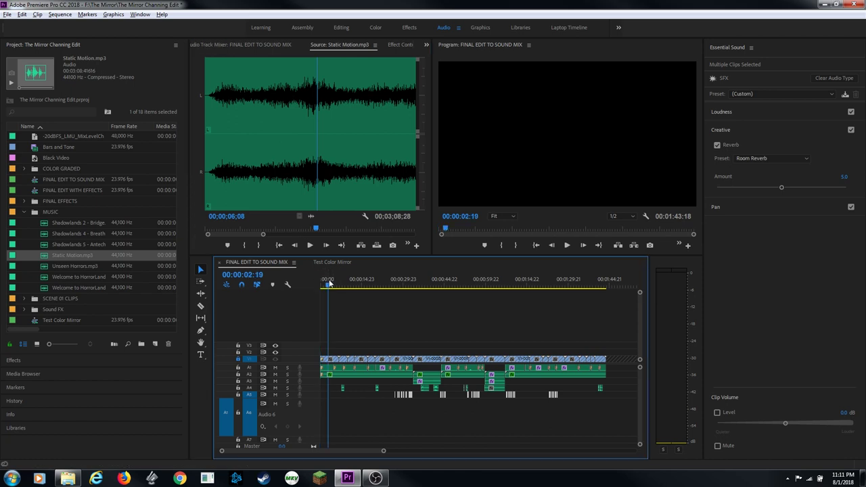
key(space)
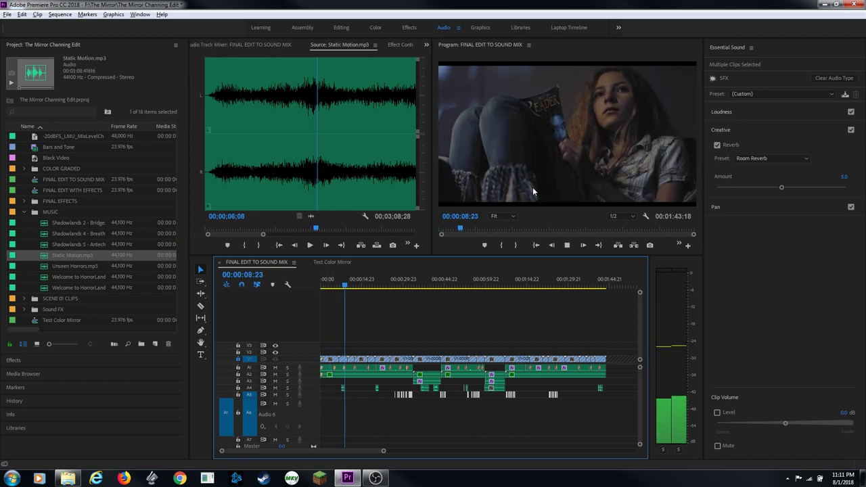
key(space)
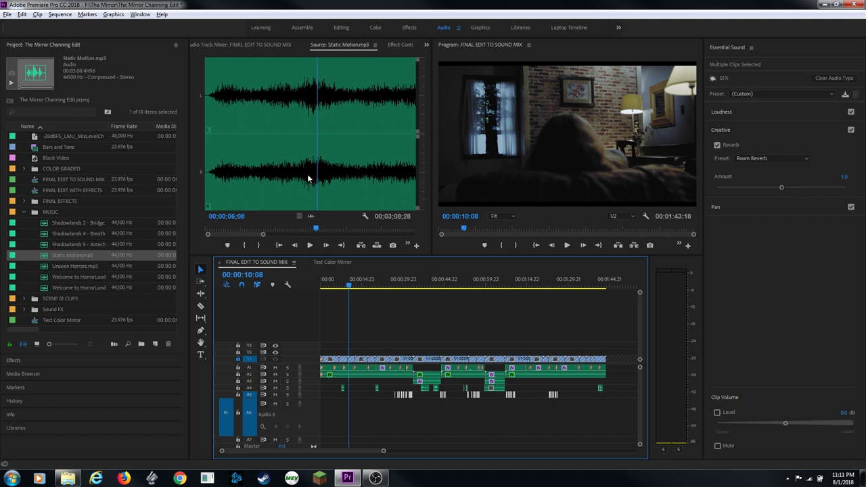
Step: Mark Static Motion.mp3 from its start to 00;00;09;09 and overwrite that section onto Audio 6 at the playhead
click(247, 126)
key(Home)
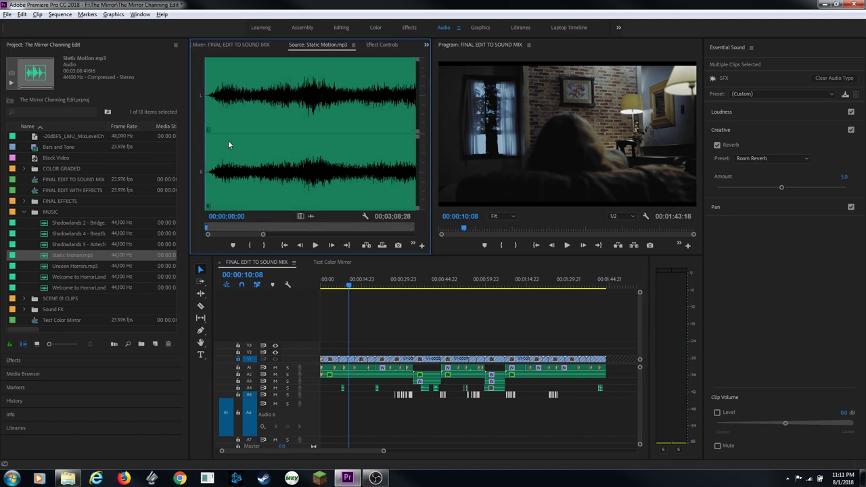
key(space)
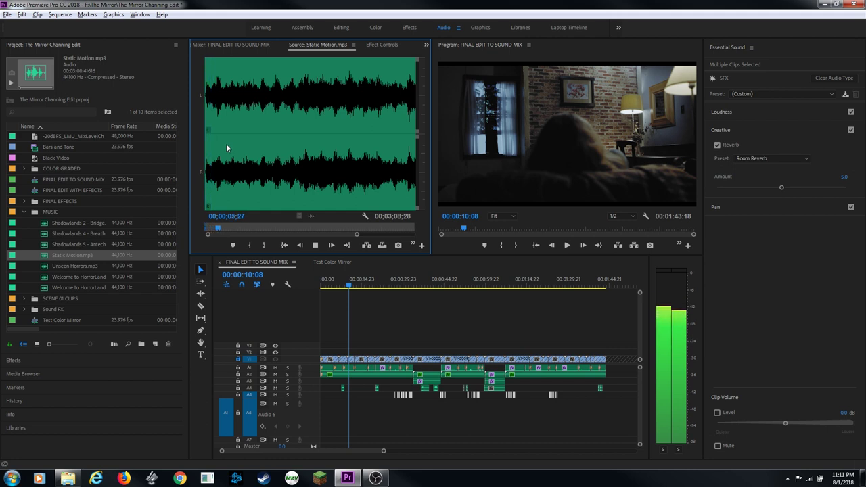
key(space)
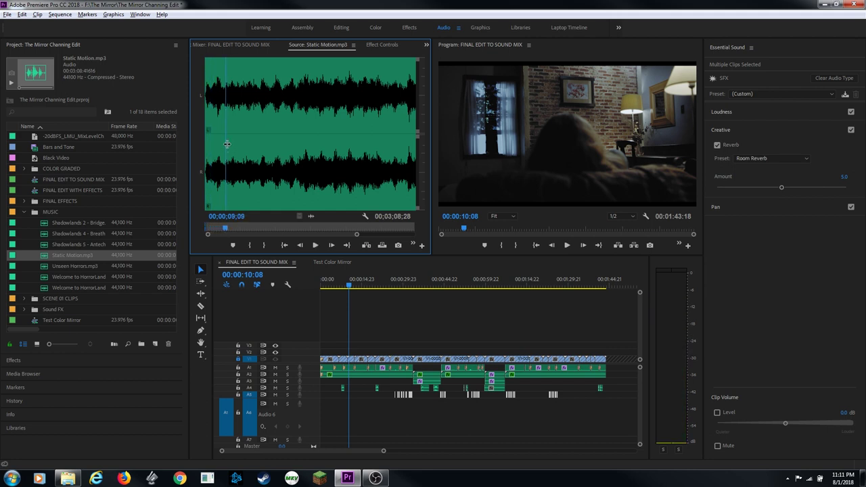
key(o)
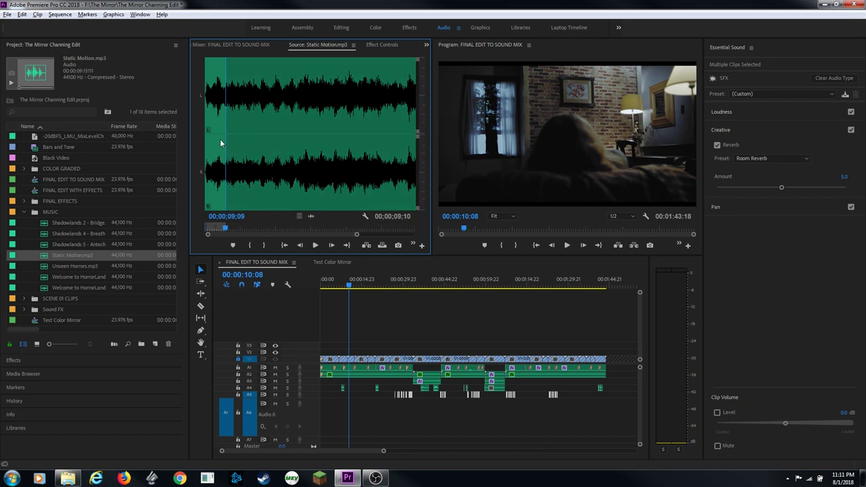
key(.)
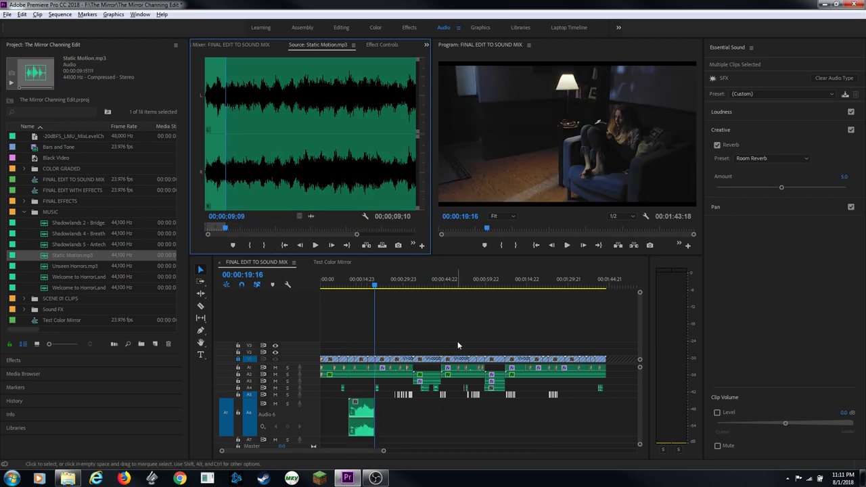
Step: Play the lead-in to the music and move the Static Motion clip on Audio 6 earlier, to start at about 00:00:08:14
click(351, 286)
key(=)
key(=)
key(=)
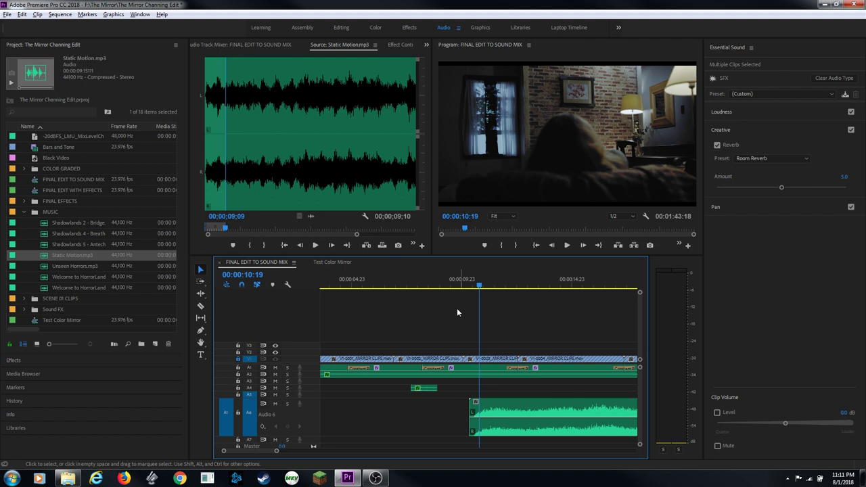
click(425, 285)
key(space)
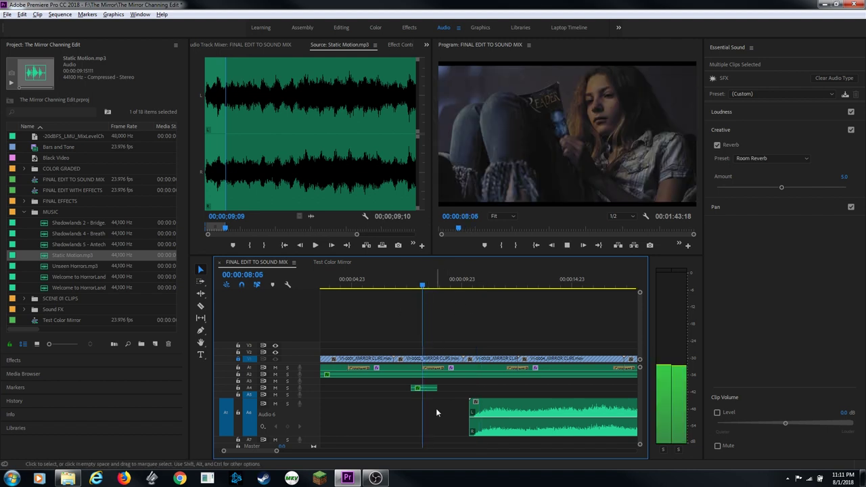
scroll(436, 409, up, 2)
key(space)
drag(550, 413, 520, 416)
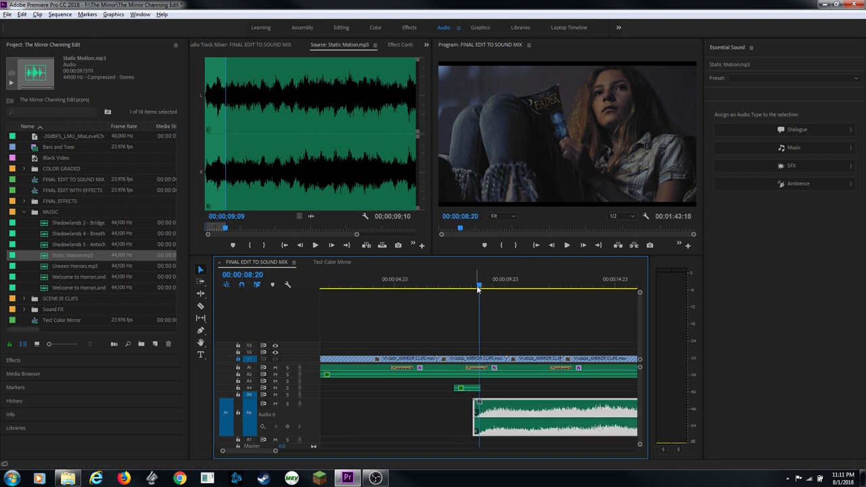
Step: Play back the entry of the moved Static Motion clip to check its timing and level
drag(479, 286, 460, 287)
key(equal)
key(equal)
key(space)
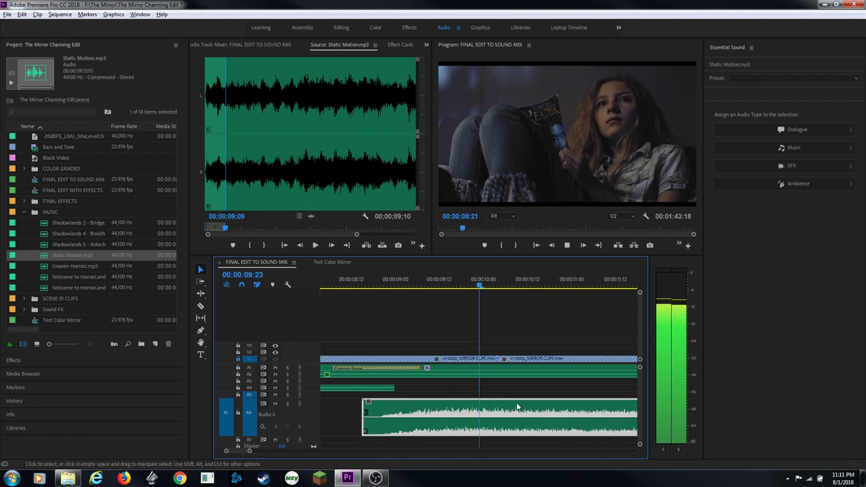
key(space)
Step: Adjust the gain of the Static Motion clip on Audio 6 by -10 dB
key(minus)
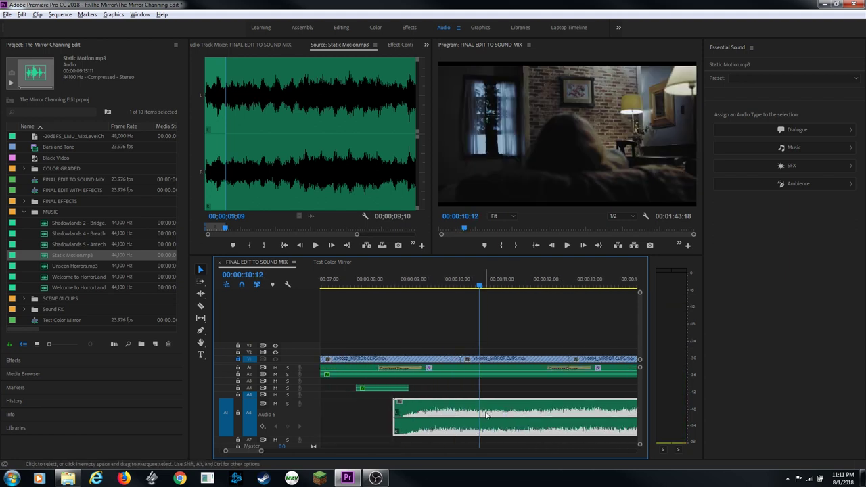
key(minus)
key(minus)
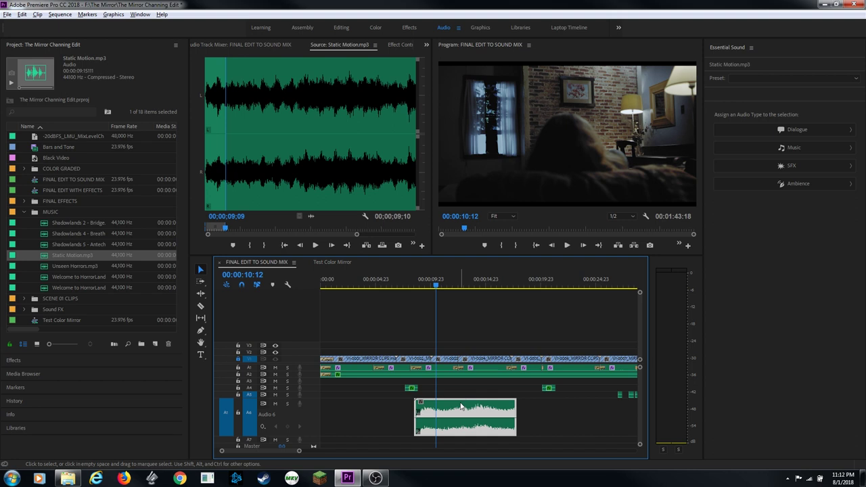
key(g)
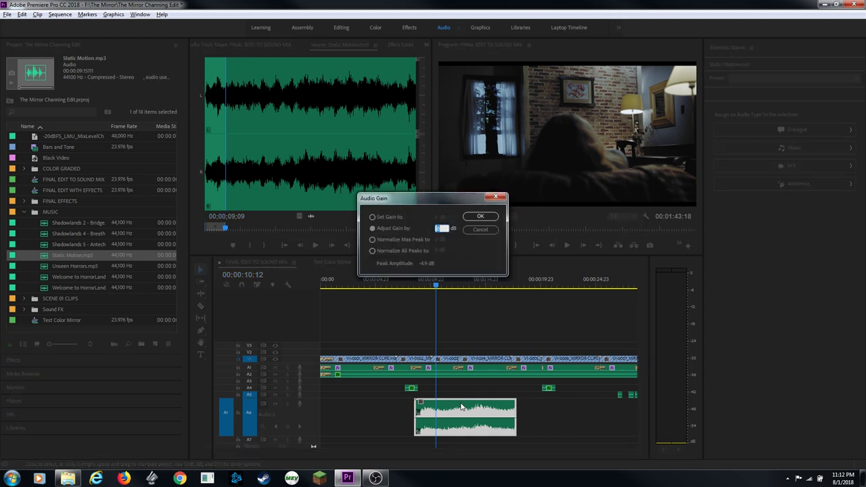
key(Return)
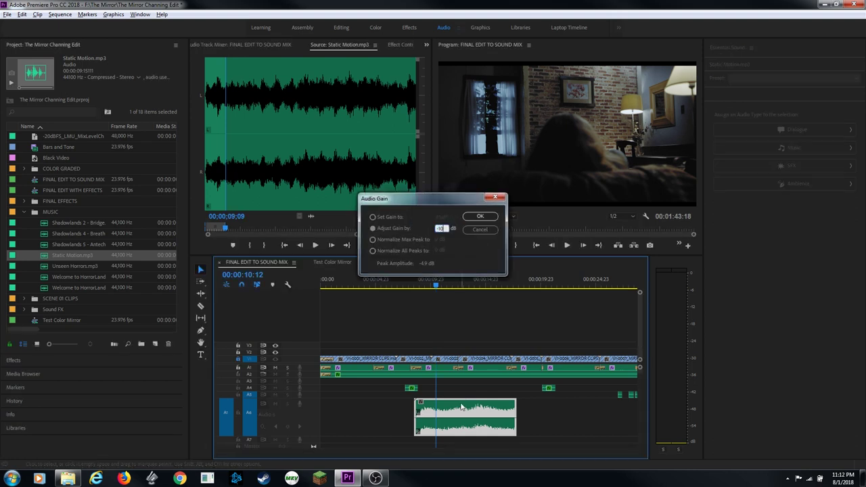
Step: Play the quieter Static Motion clip from its start and again from its middle to judge the level
click(413, 292)
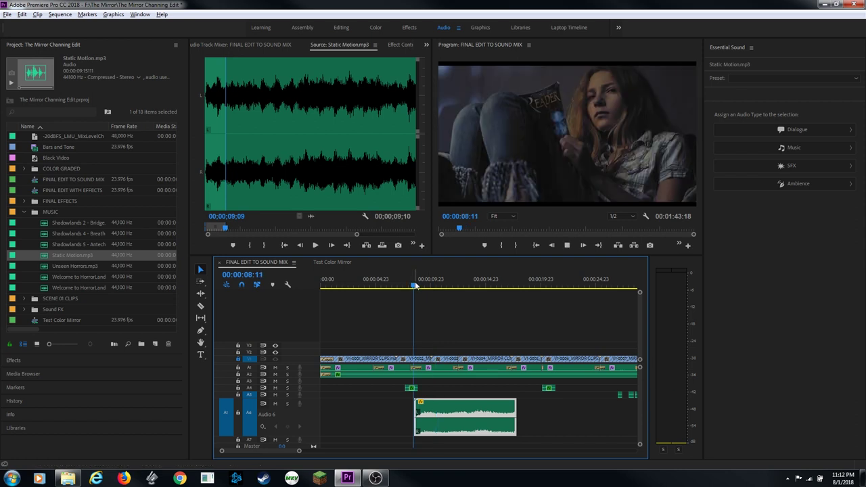
key(space)
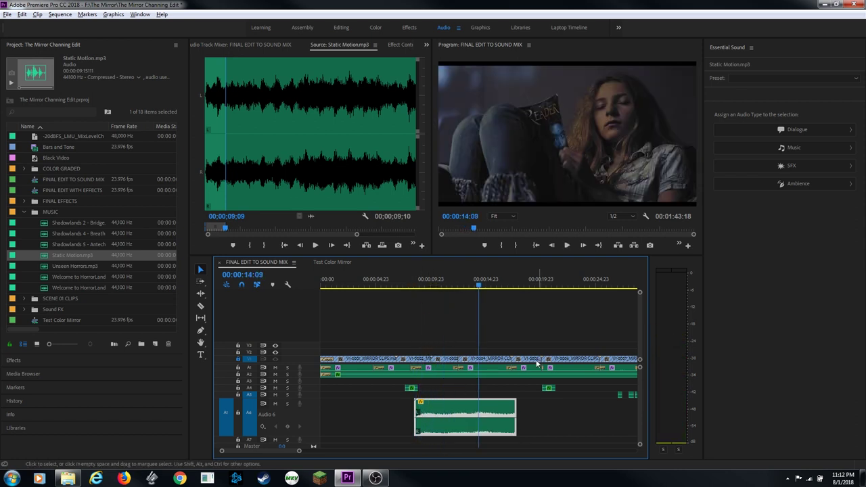
click(463, 286)
key(space)
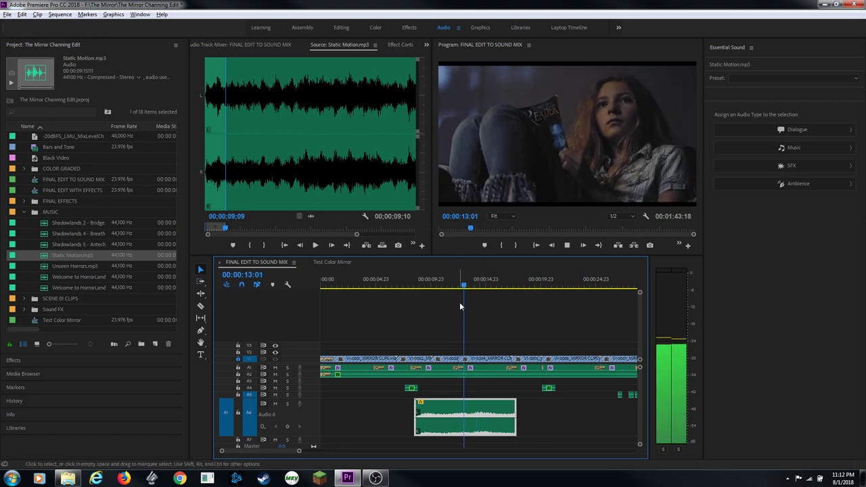
key(space)
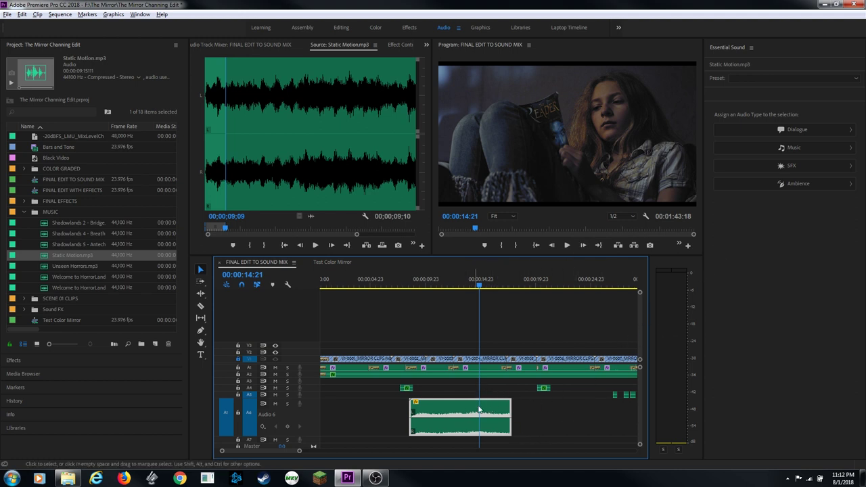
Step: Assign the Music audio type to the Static Motion clip and enable ducking against dialogue and ambience clips
click(796, 147)
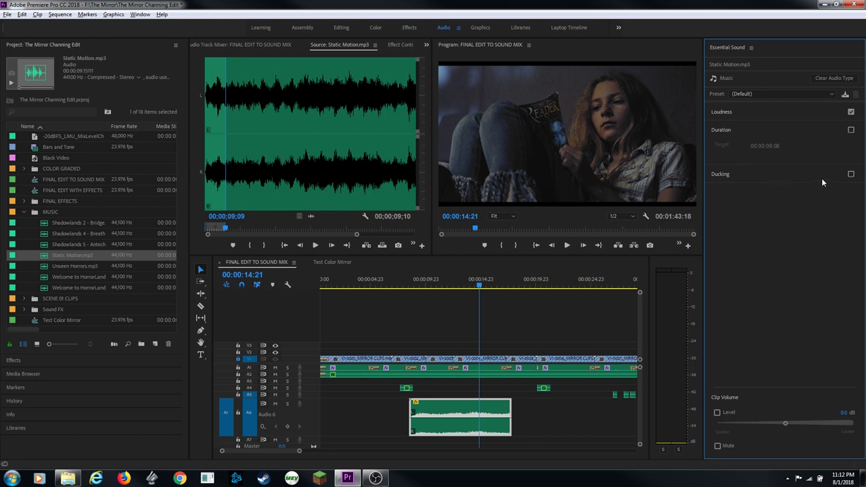
click(851, 175)
click(760, 173)
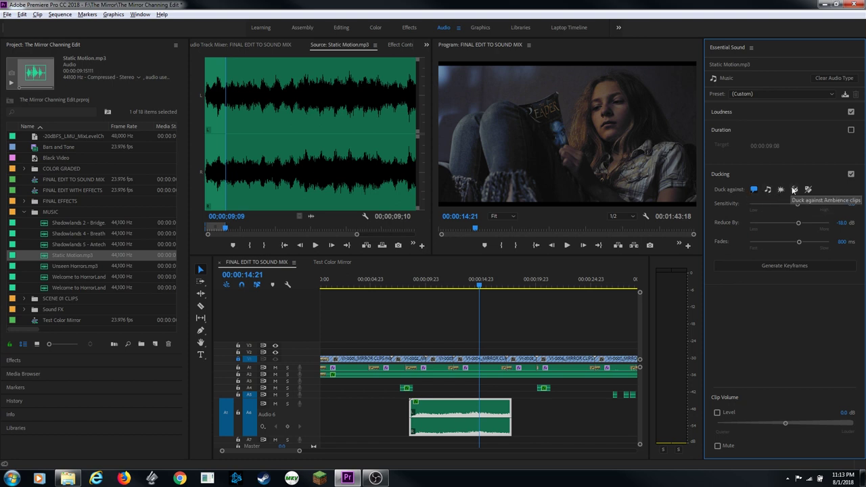
click(794, 191)
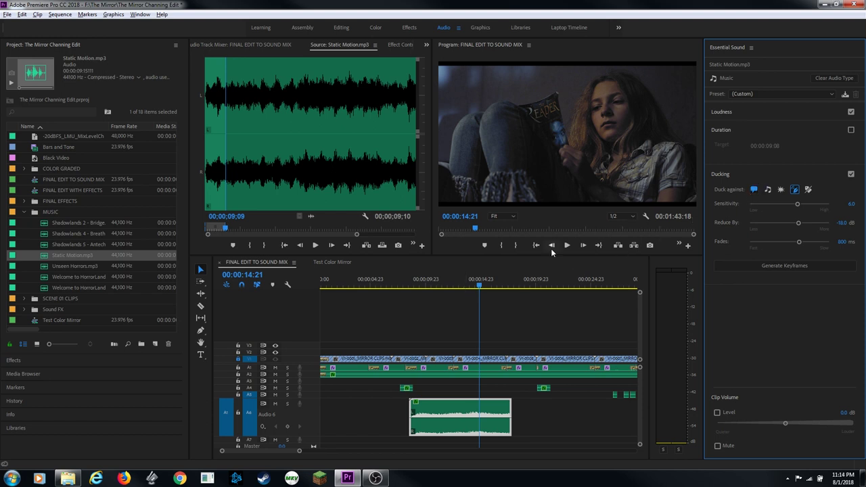
Step: Play the end of the music and trim the Static Motion clip on Audio 6 to finish at 00:00:16:01
click(479, 279)
key(space)
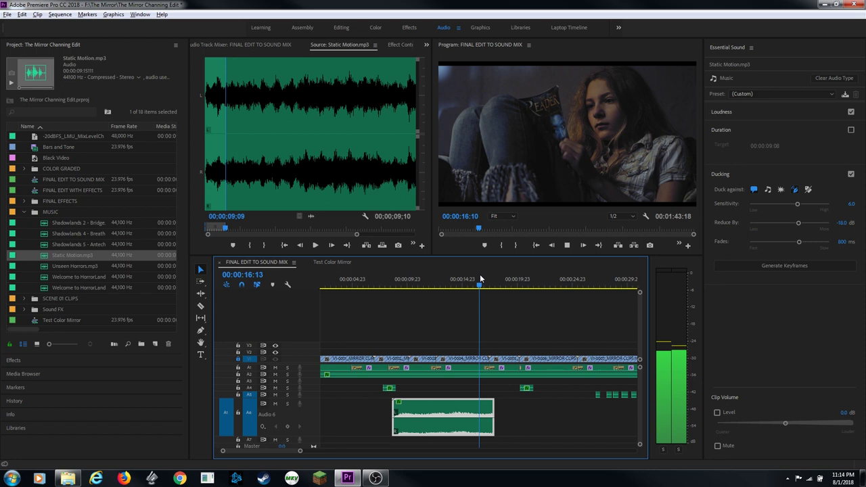
key(space)
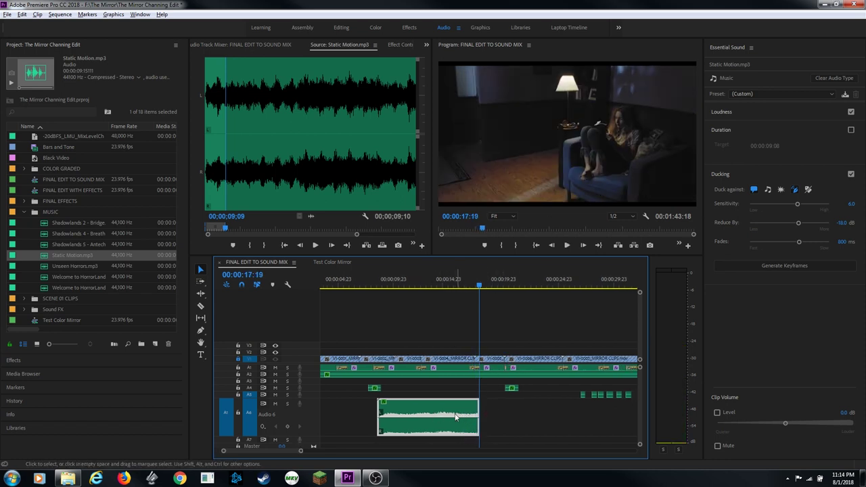
click(475, 280)
key(=)
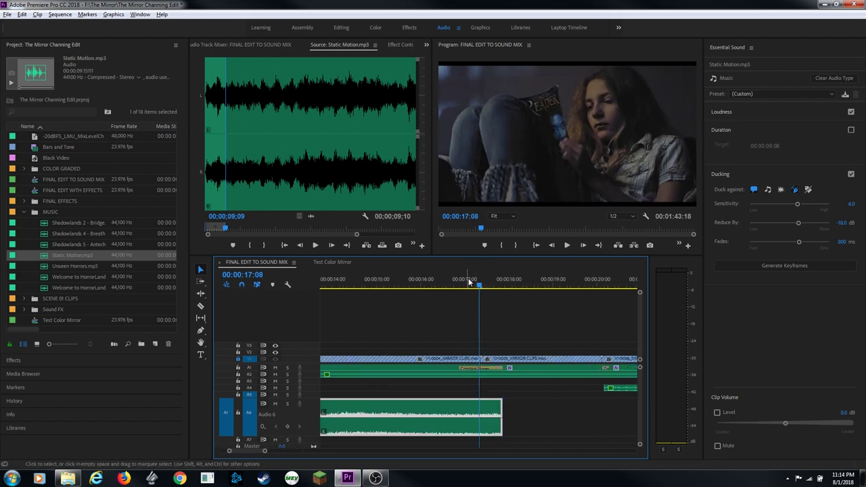
click(378, 280)
drag(487, 406, 422, 406)
click(454, 388)
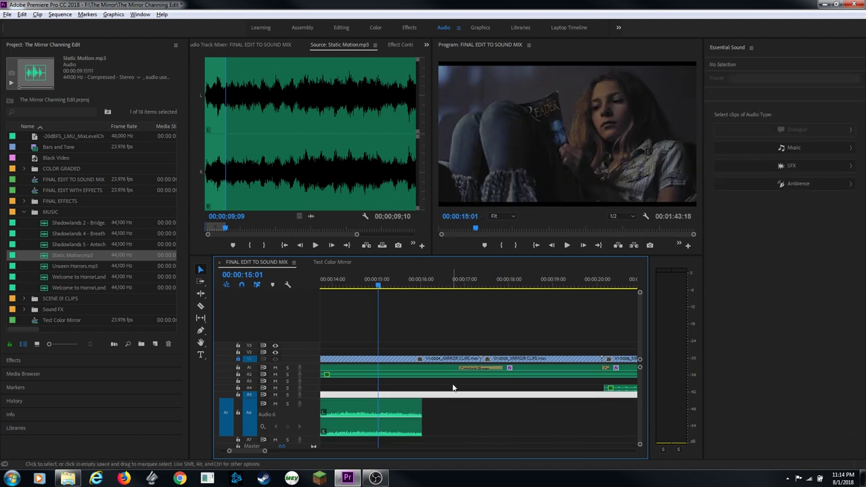
Step: Apply a Constant Power fade to the end of the Static Motion clip on Audio 6 and play the clip back
key(shift+Right)
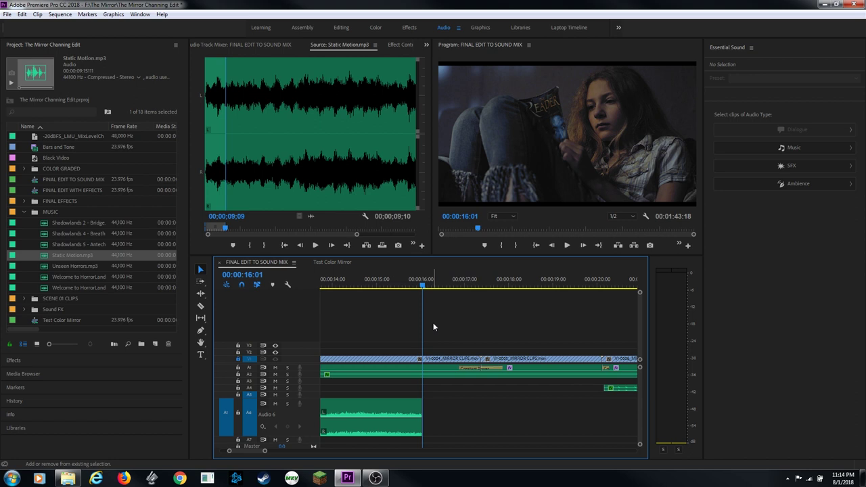
key(ctrl+shift+d)
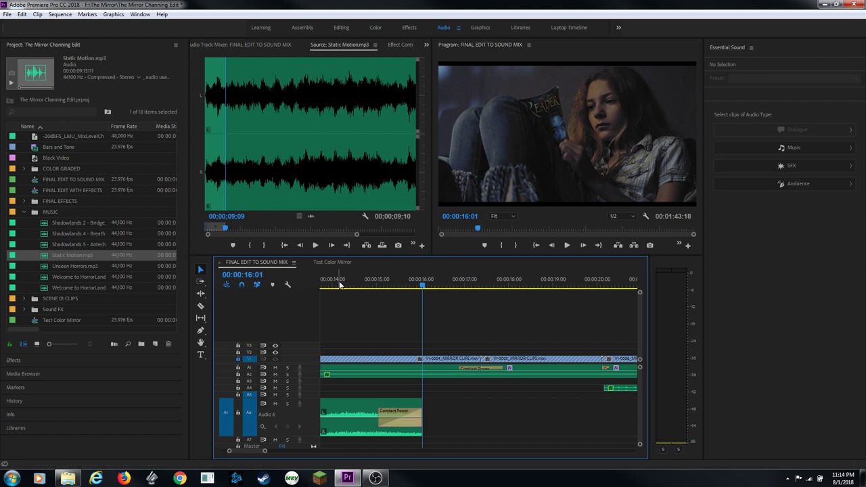
click(338, 281)
key(minus)
key(minus)
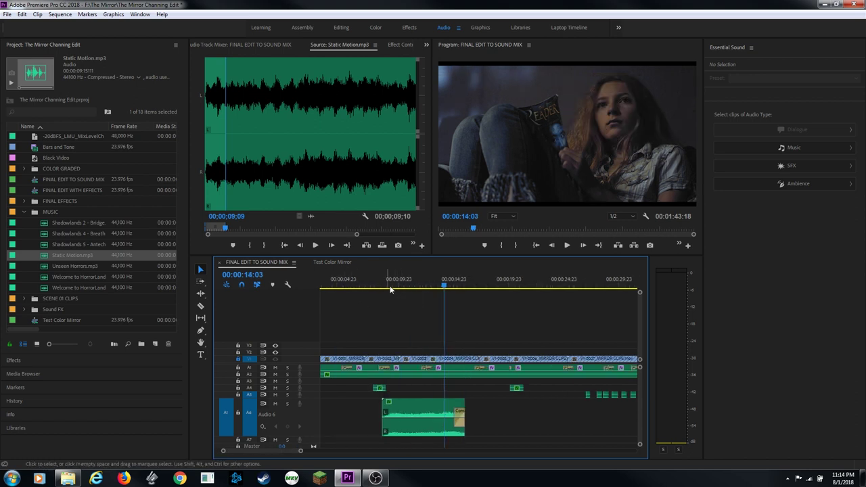
click(383, 287)
key(space)
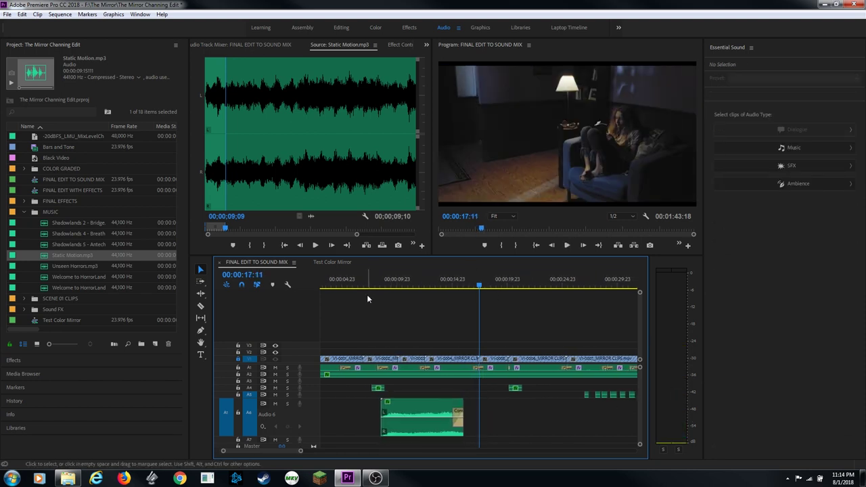
Step: Lengthen the Constant Power fade at the end of the Static Motion clip on Audio 6 to about 2 seconds and play onward
key(=)
key(=)
key(=)
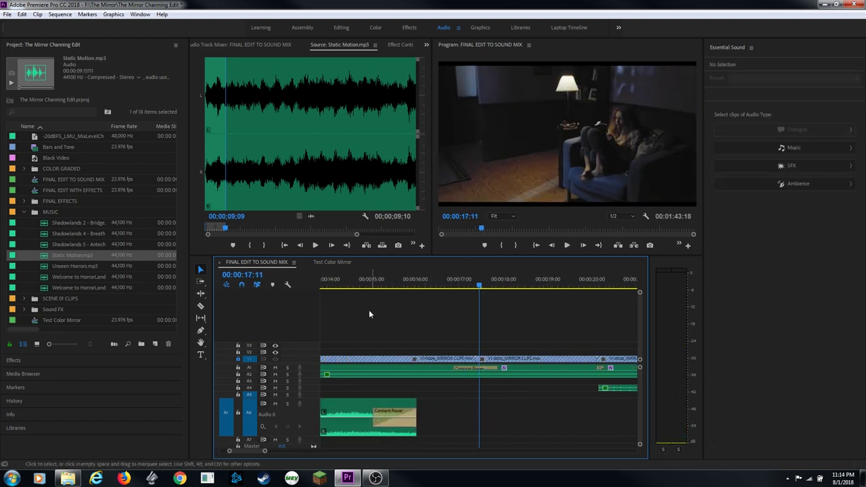
drag(374, 414, 327, 414)
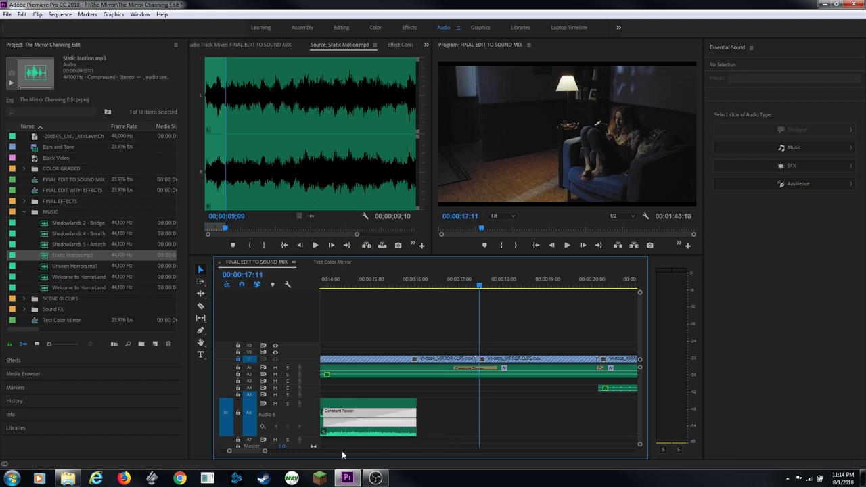
click(350, 279)
key(minus)
key(space)
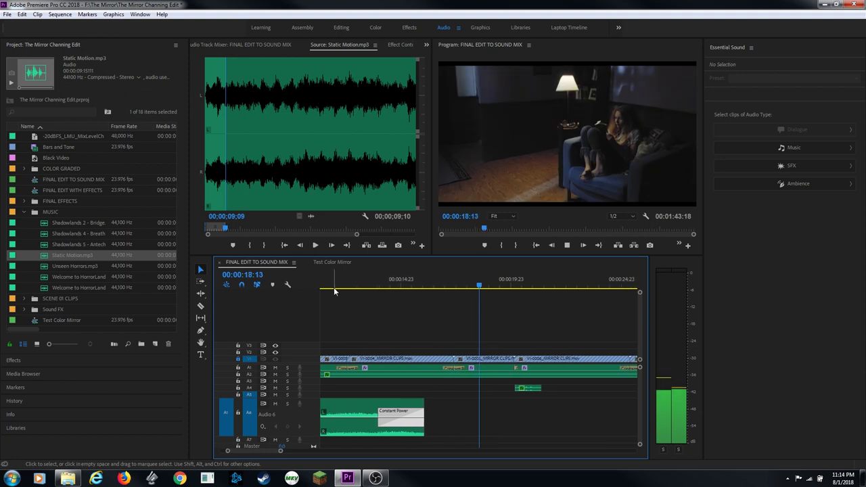
key(space)
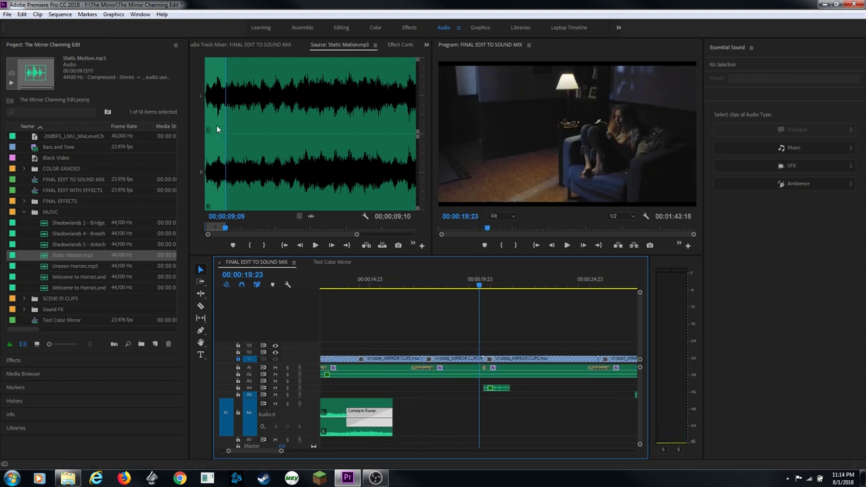
Step: Place another Static Motion clip on Audio 6 starting at 00:00:21:01 and play from 00:00:20:20
key(space)
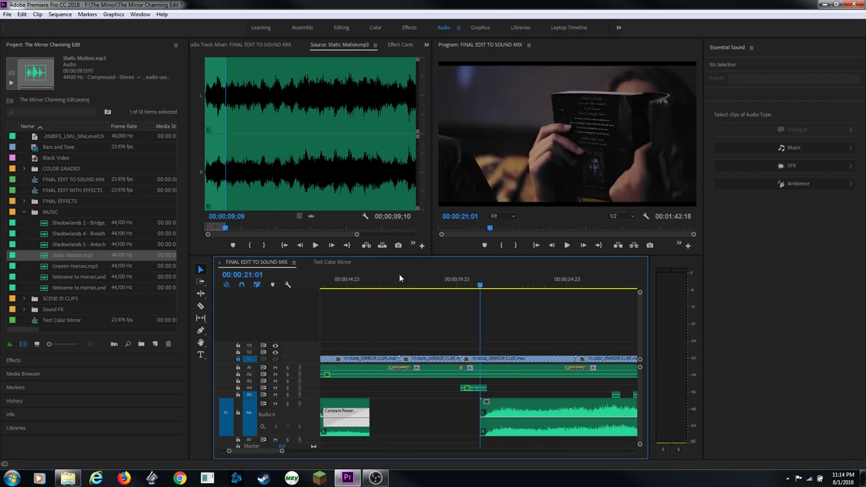
click(476, 281)
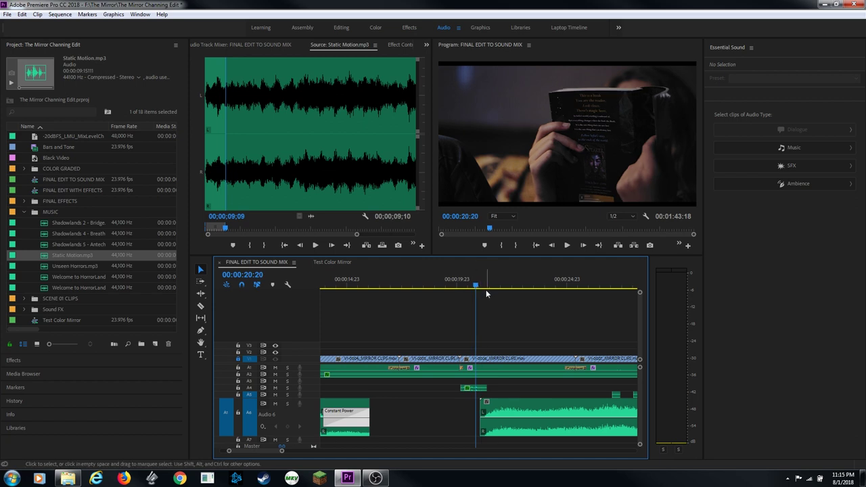
key(space)
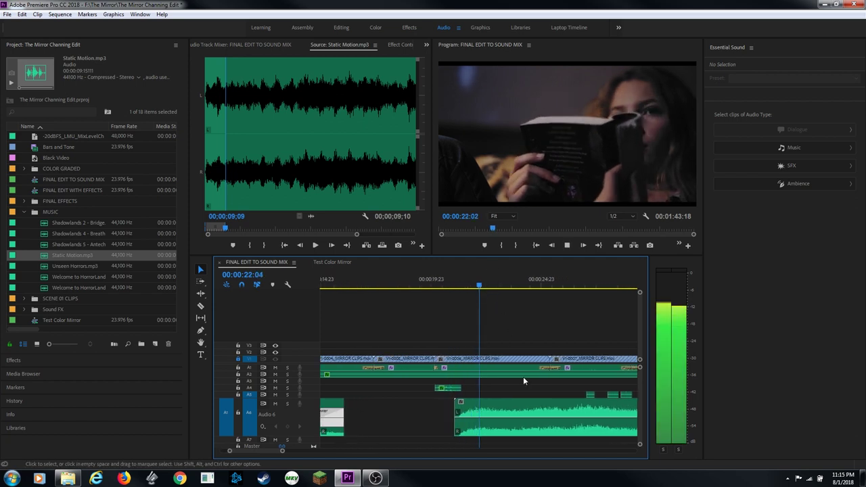
Step: Lower the gain of the second Static Motion clip on Audio 6 and play it back to judge the level
click(522, 399)
key(g)
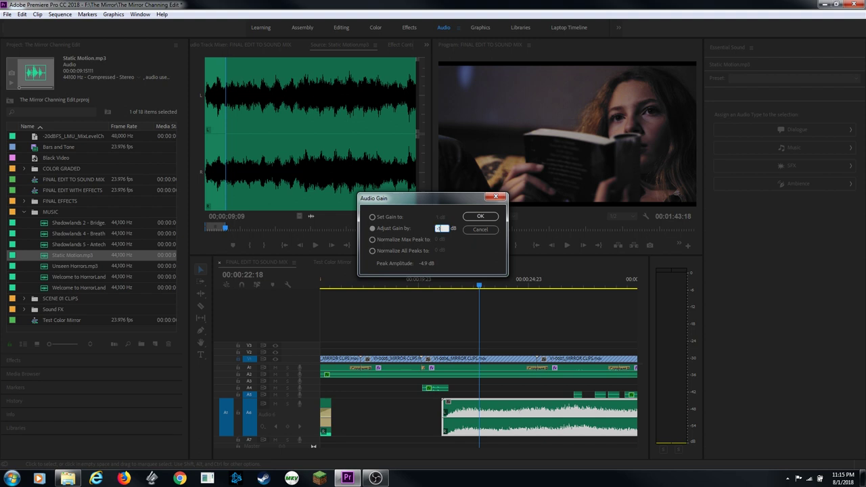
key(Return)
key(space)
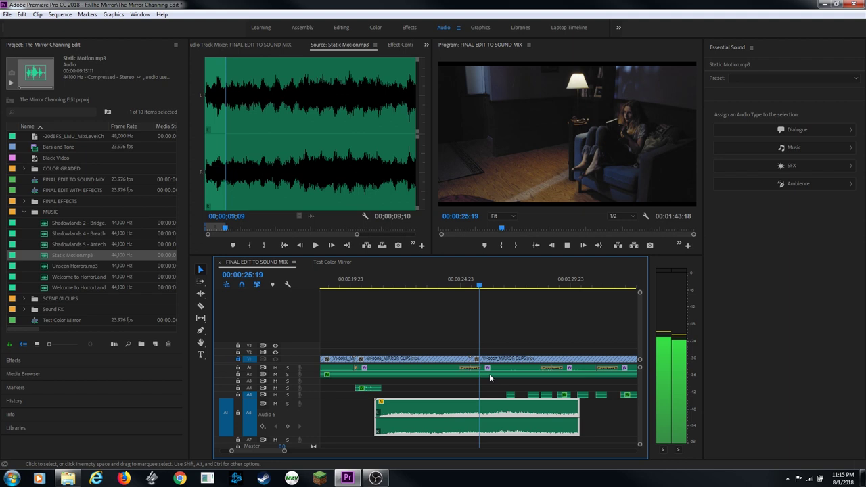
key(space)
Step: Examine the music clips, fades and volume keyframes on Audio 6 of the Test Color Mirror sequence in an enlarged timeline
key(minus)
key(minus)
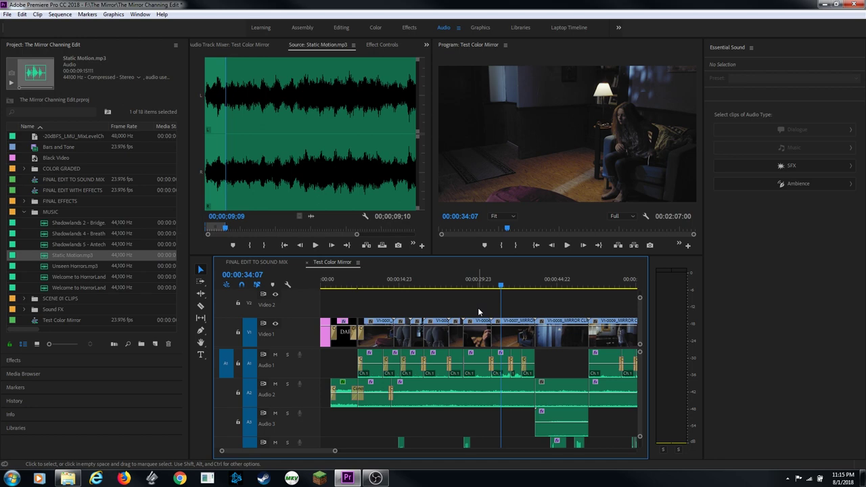
key(grave)
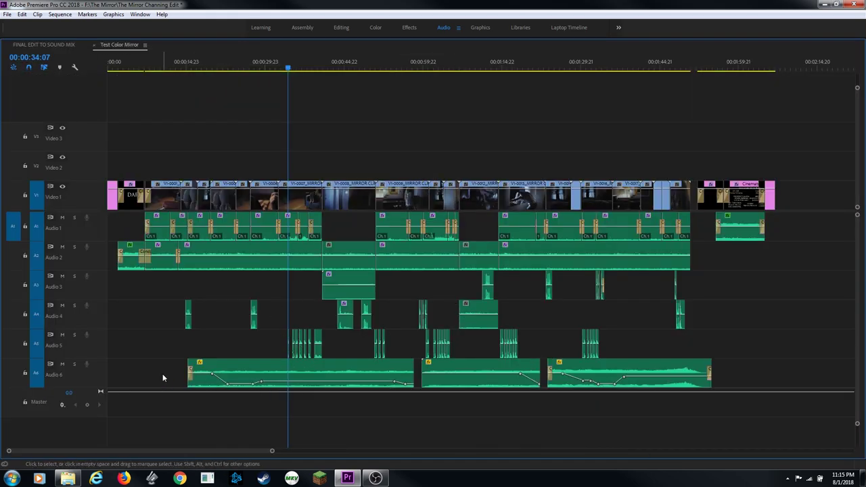
click(190, 378)
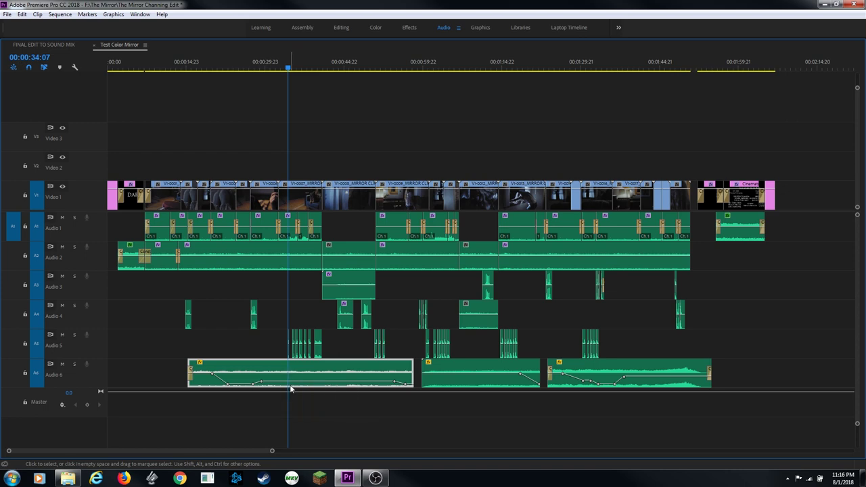
key(grave)
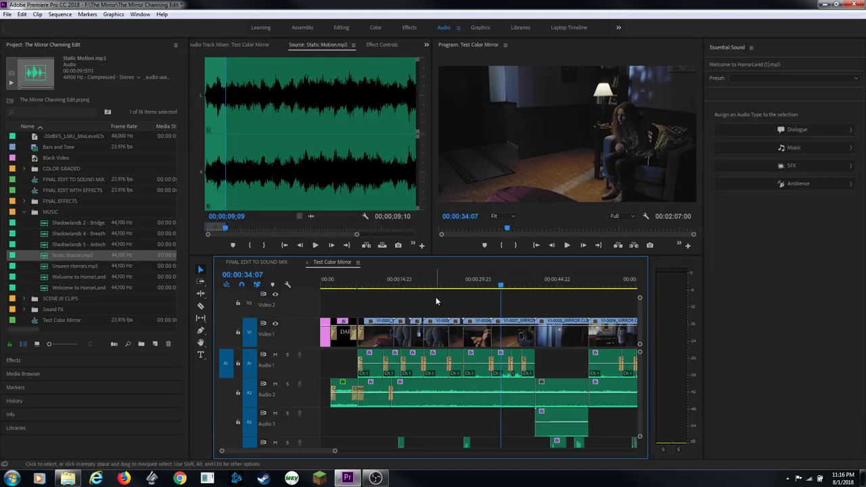